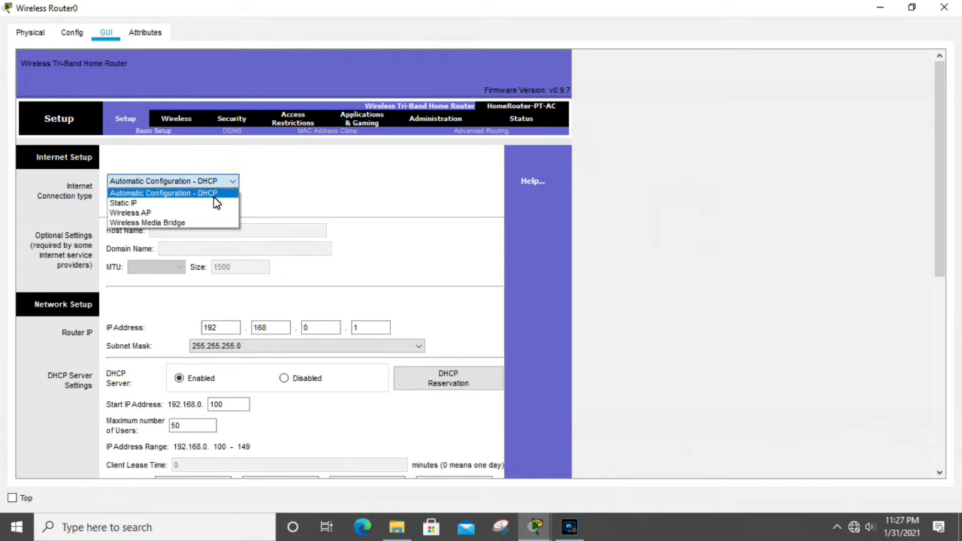
click(219, 197)
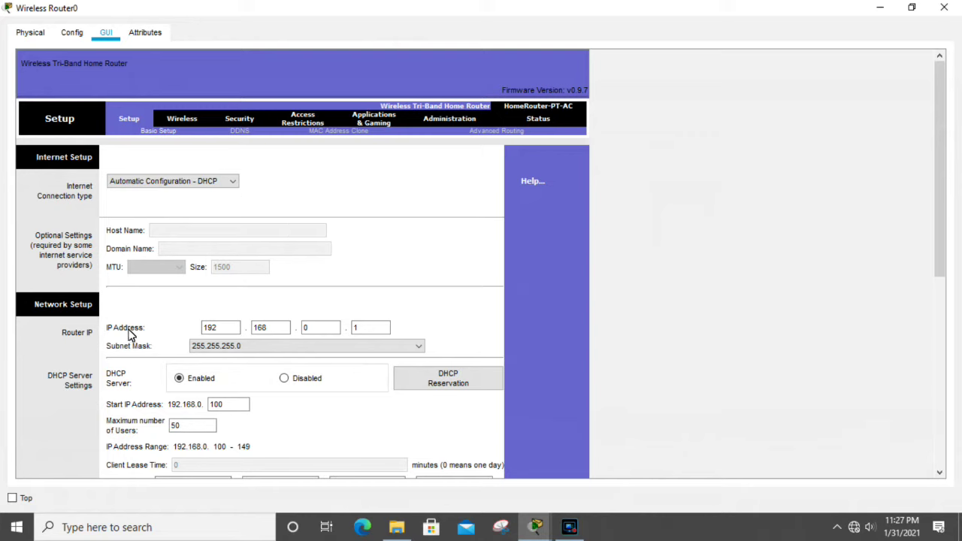
drag(215, 328, 202, 333)
drag(270, 330, 356, 333)
click(356, 331)
text(1)
click(469, 299)
double_click(374, 331)
click(194, 331)
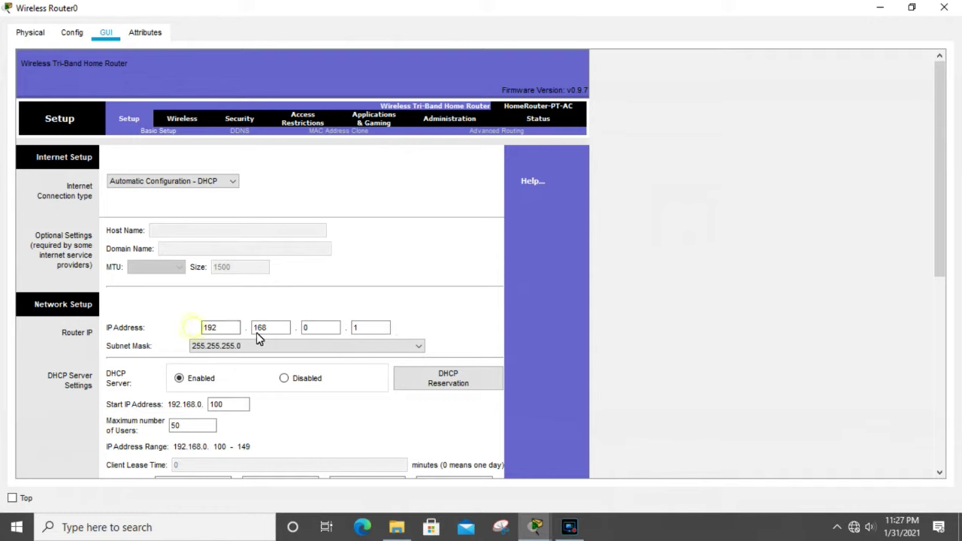
click(321, 353)
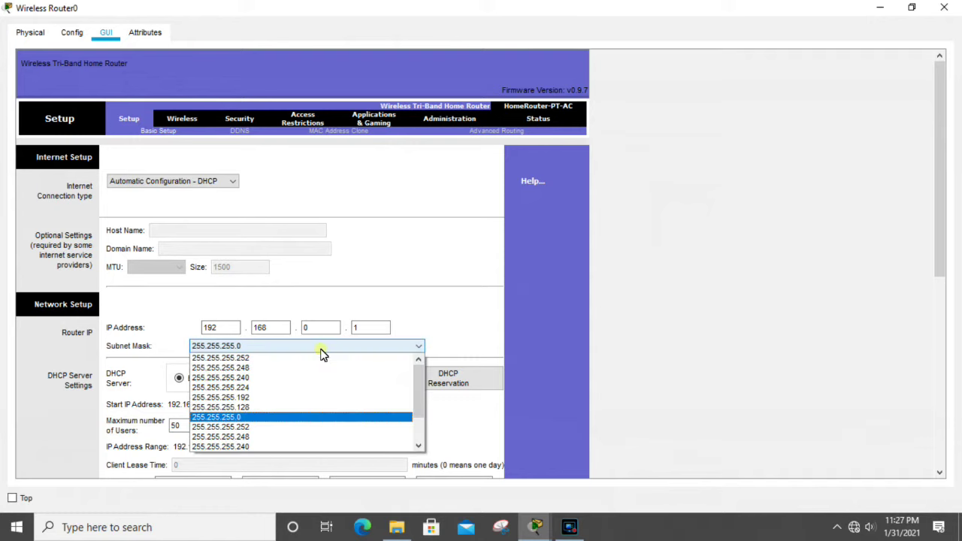
click(280, 423)
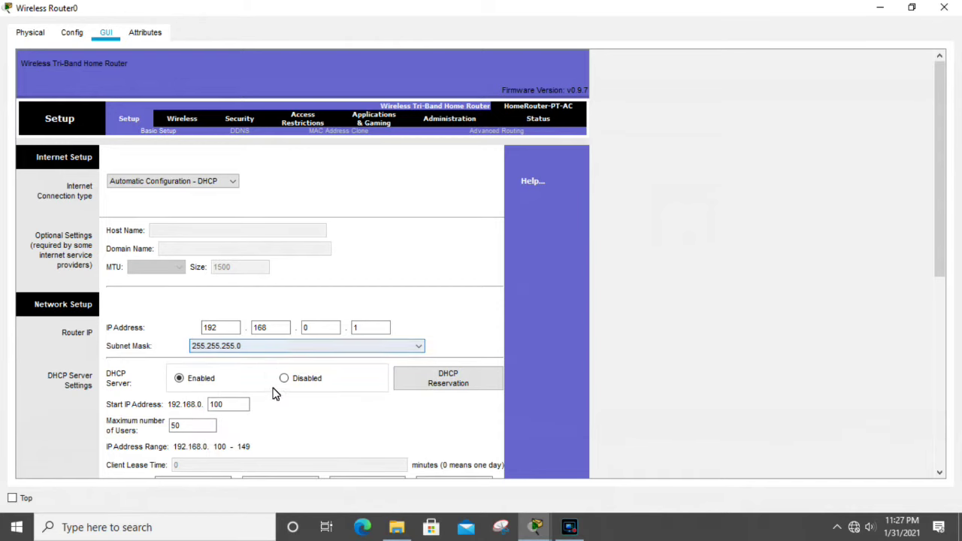
click(179, 380)
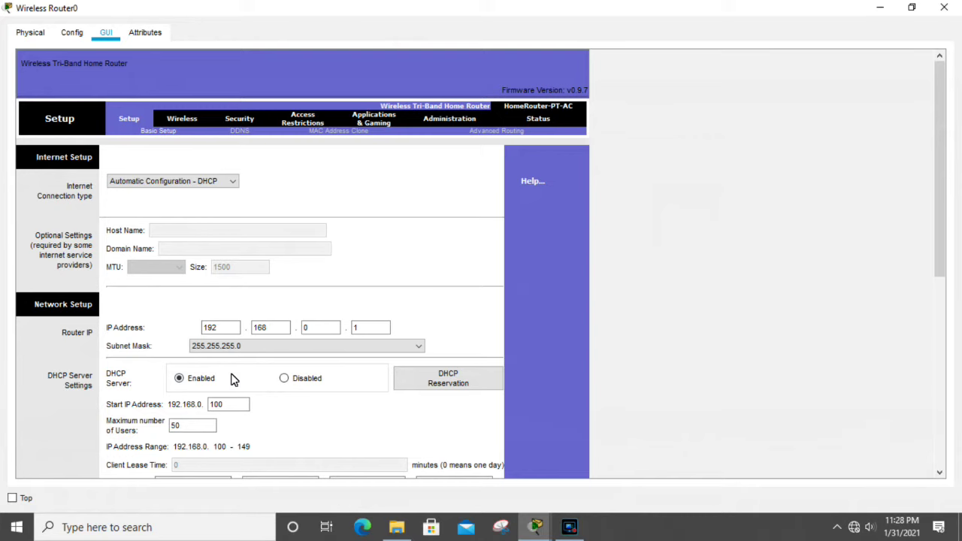
Step: Look up the client MAC addresses in the DHCP reservation table, including 192.168.0.106's
click(450, 382)
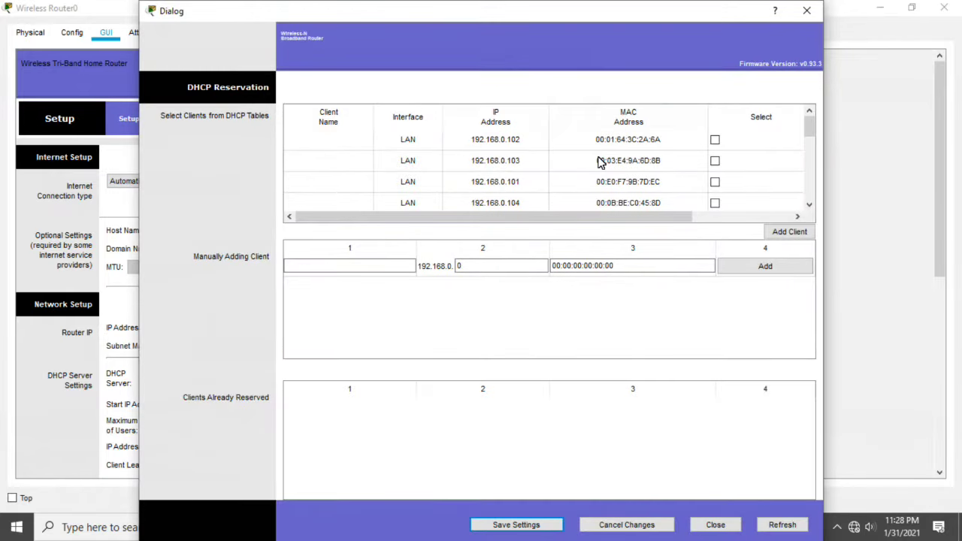
drag(809, 131, 811, 197)
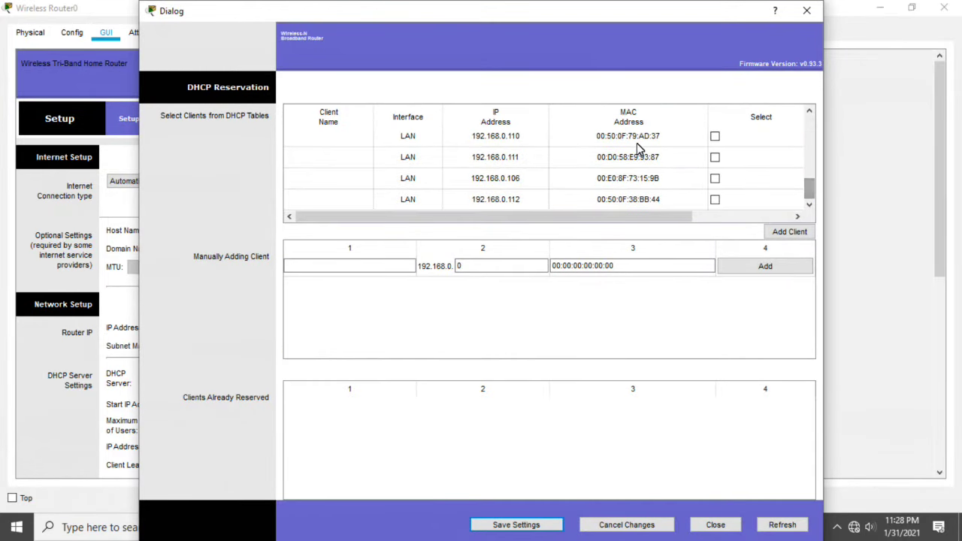
click(628, 178)
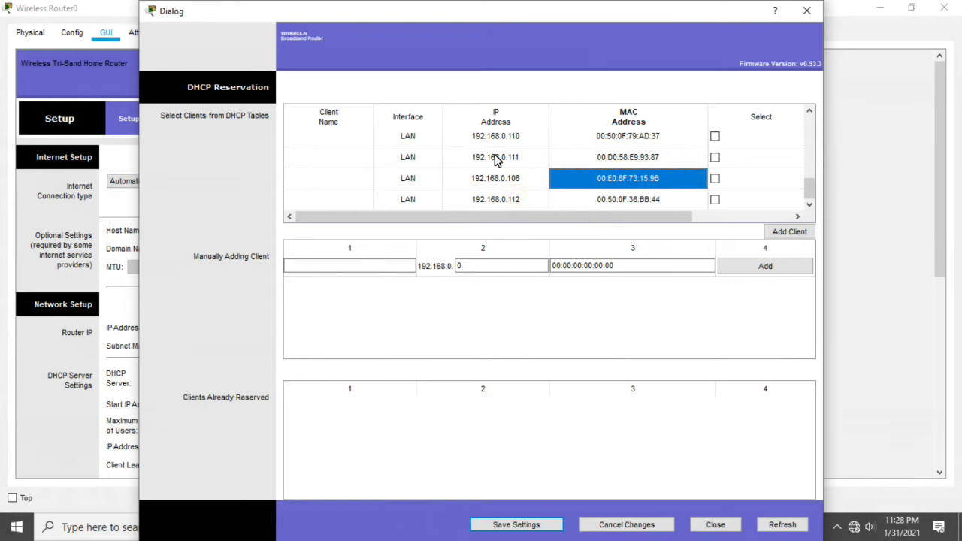
click(806, 11)
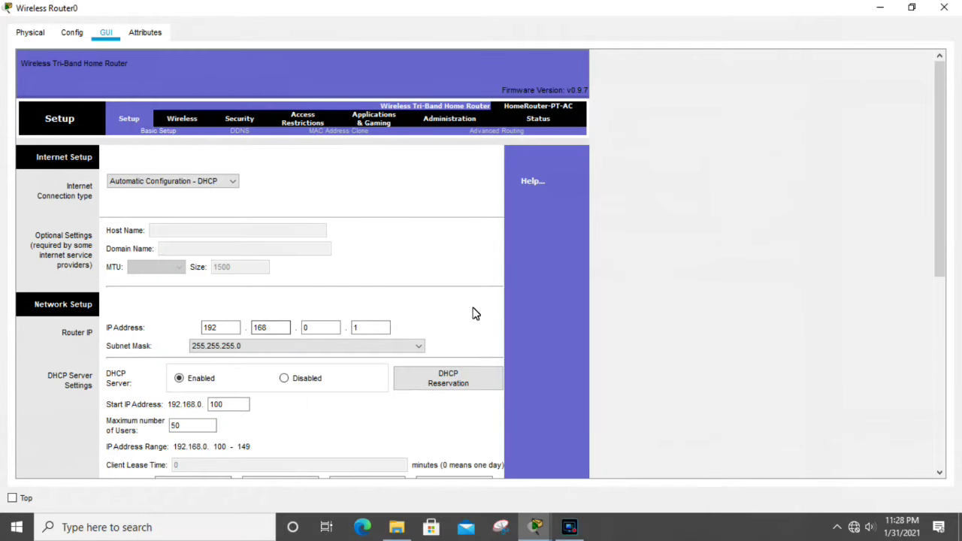
Step: Verify the DHCP range starts at 192.168.0.100 with a maximum of 50 users
click(237, 406)
double_click(228, 407)
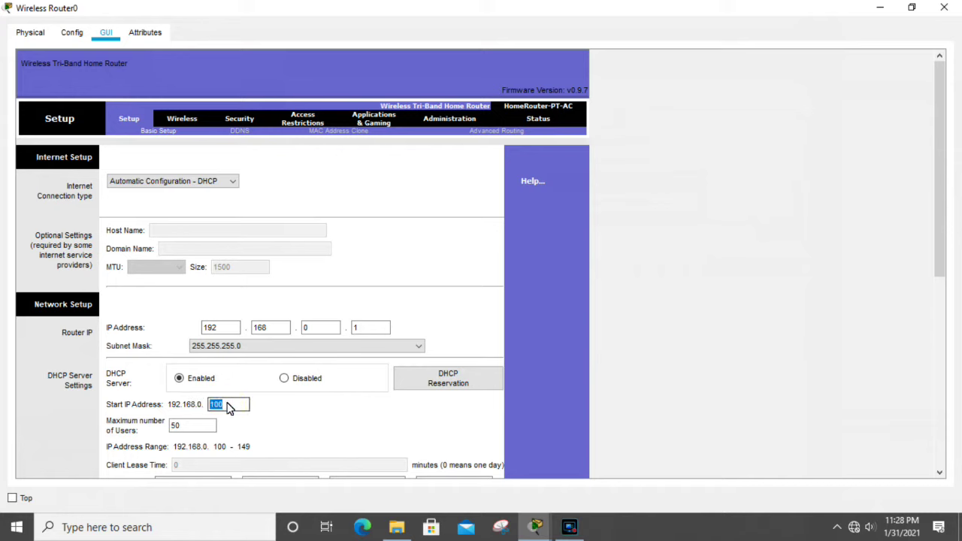
double_click(214, 406)
click(198, 426)
double_click(178, 425)
double_click(216, 404)
click(239, 441)
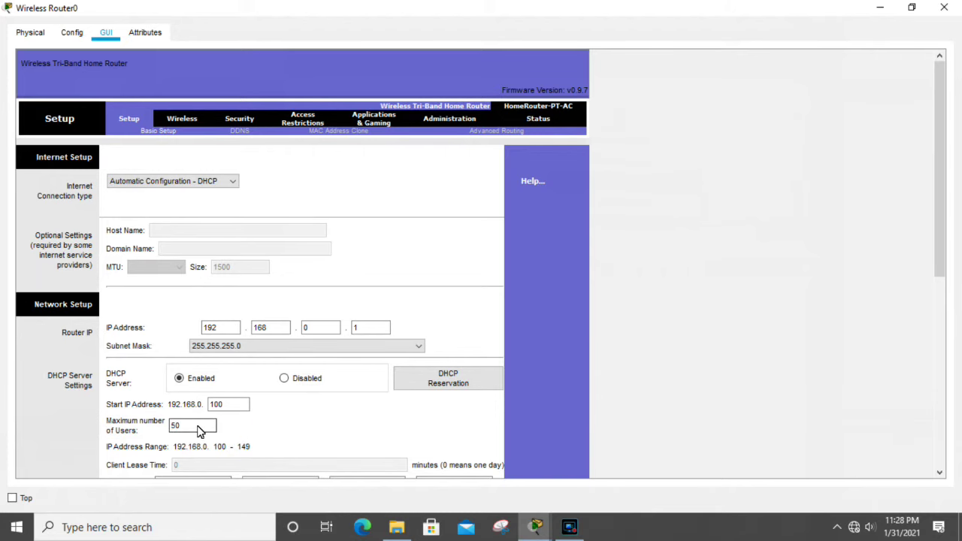
Step: Save the router's DHCP settings and close Wireless Router0's configuration window
scroll(240, 430, down, 1)
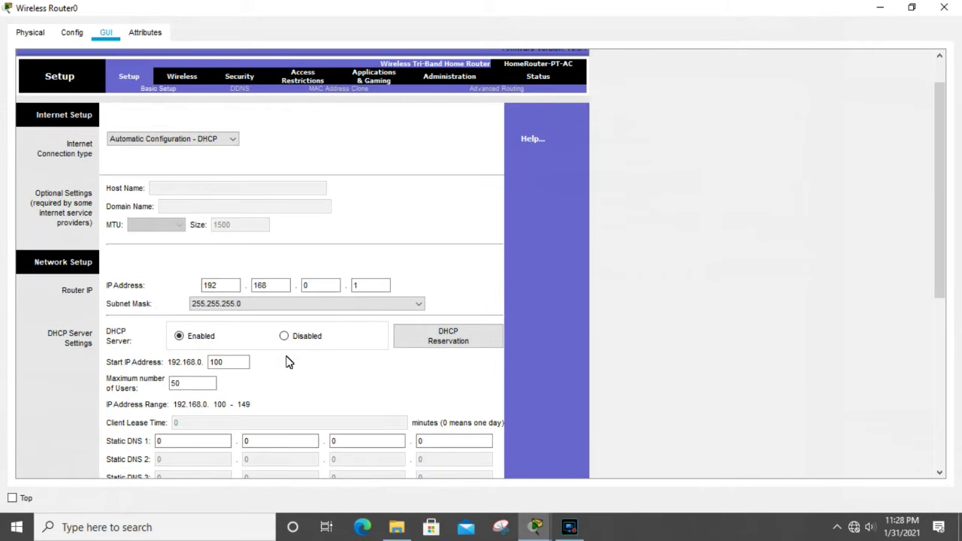
scroll(285, 359, down, 2)
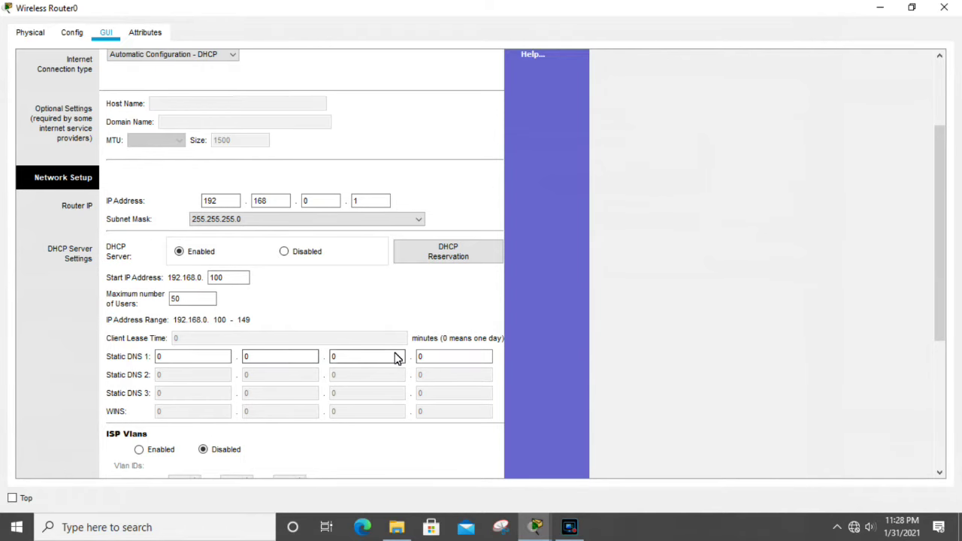
scroll(397, 357, down, 3)
scroll(397, 359, up, 5)
scroll(396, 358, down, 6)
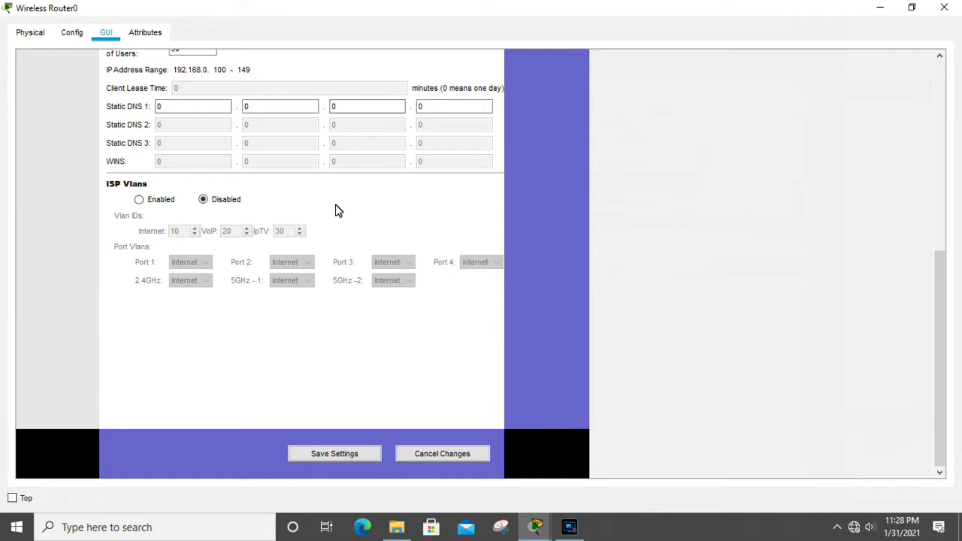
click(342, 454)
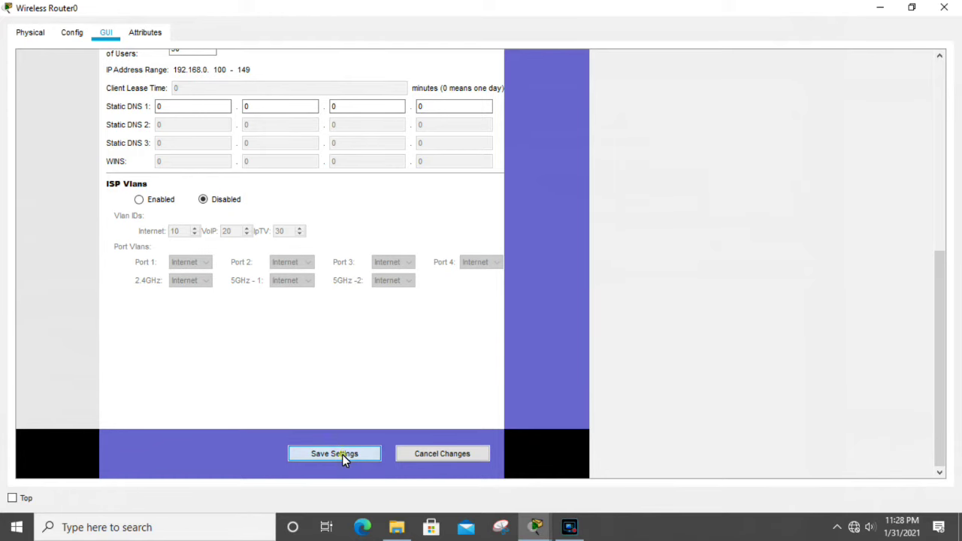
scroll(381, 376, up, 10)
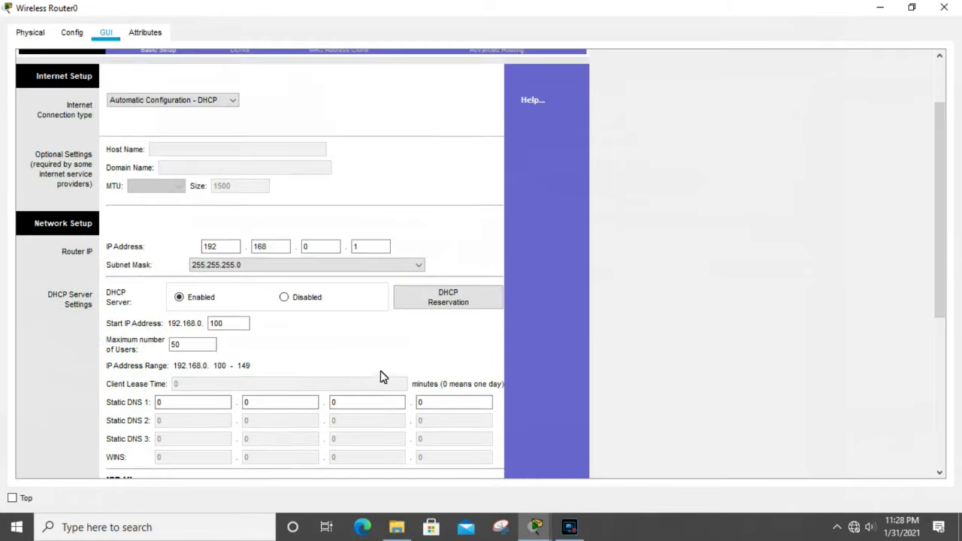
click(956, 11)
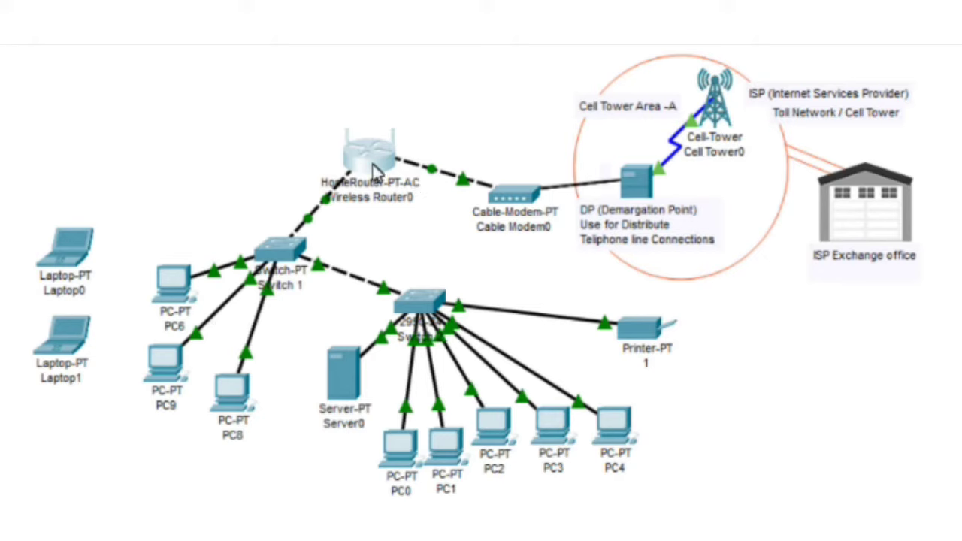
Step: Bring up the Windows Start menu and dismiss it to get to the desktop
mouse_move(376, 164)
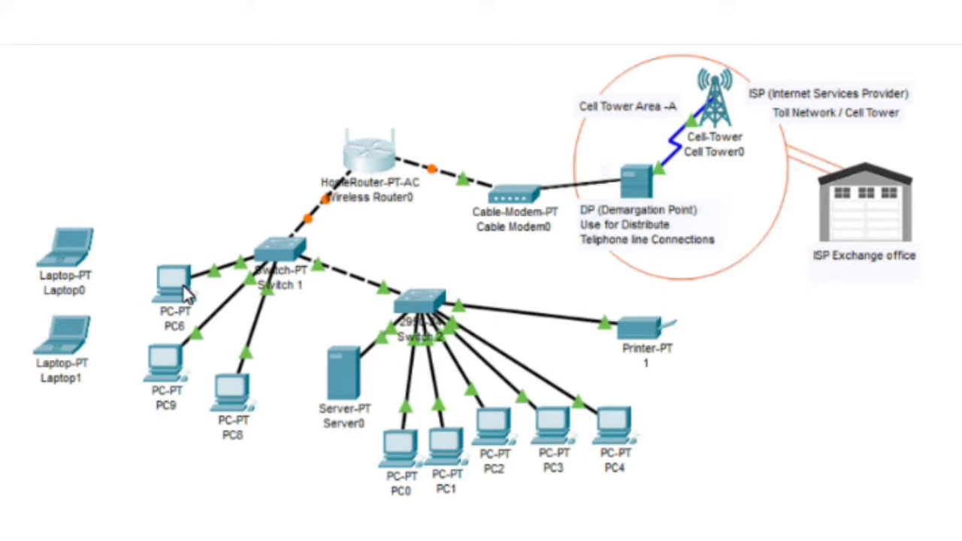
mouse_move(188, 296)
mouse_move(258, 241)
key(super)
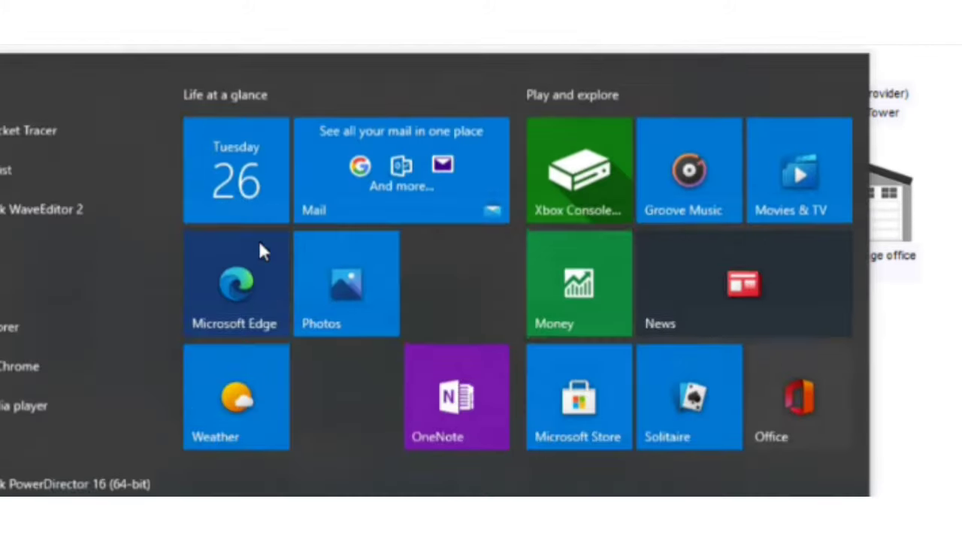
key(Escape)
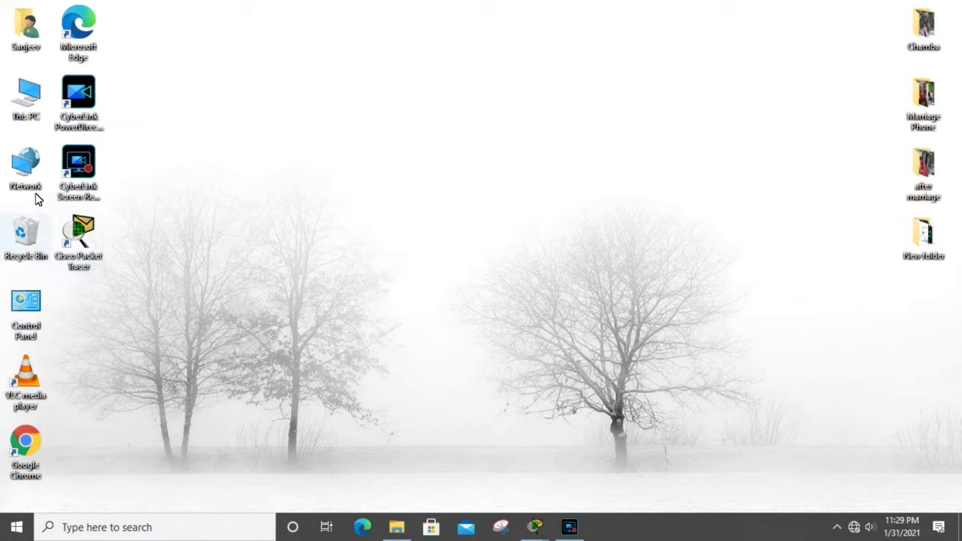
Step: Open the Network properties and go to the list of network adapters
click(30, 169)
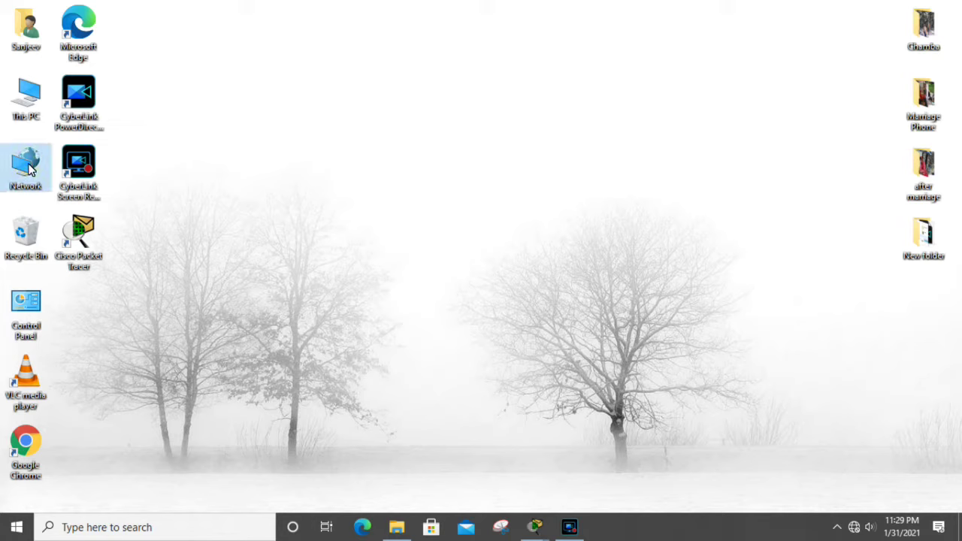
right_click(30, 170)
click(84, 300)
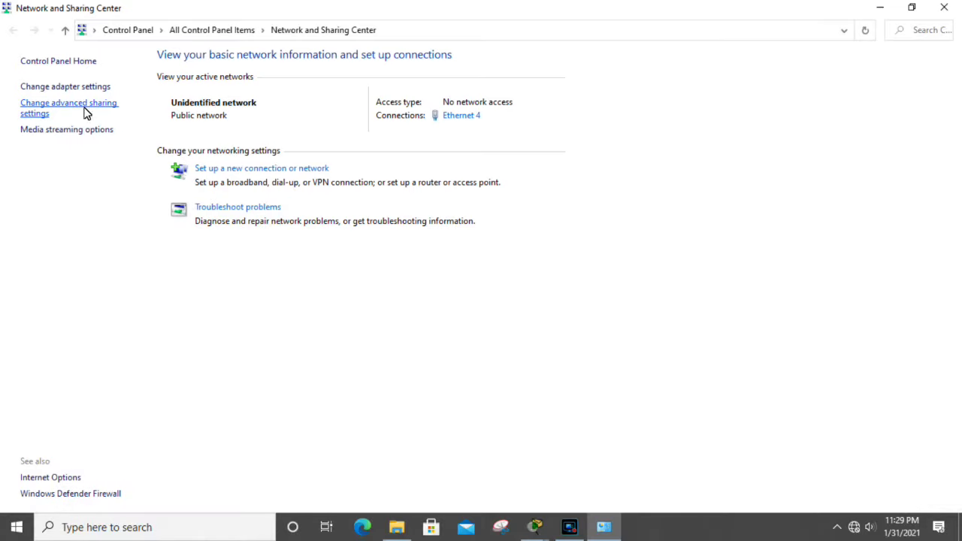
click(75, 88)
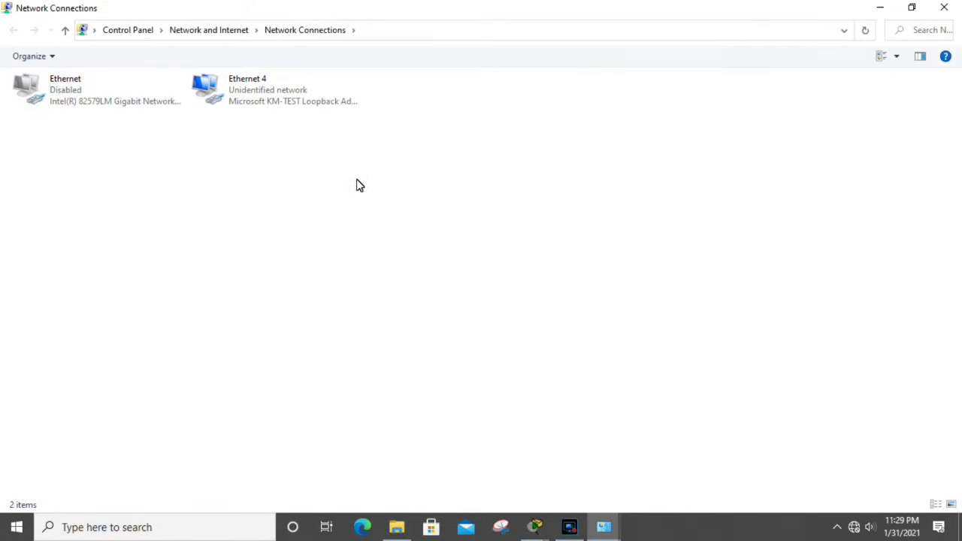
Step: Confirm Ethernet 4's IPv4 obtains IP and DNS addresses automatically, then close its dialogs
right_click(229, 86)
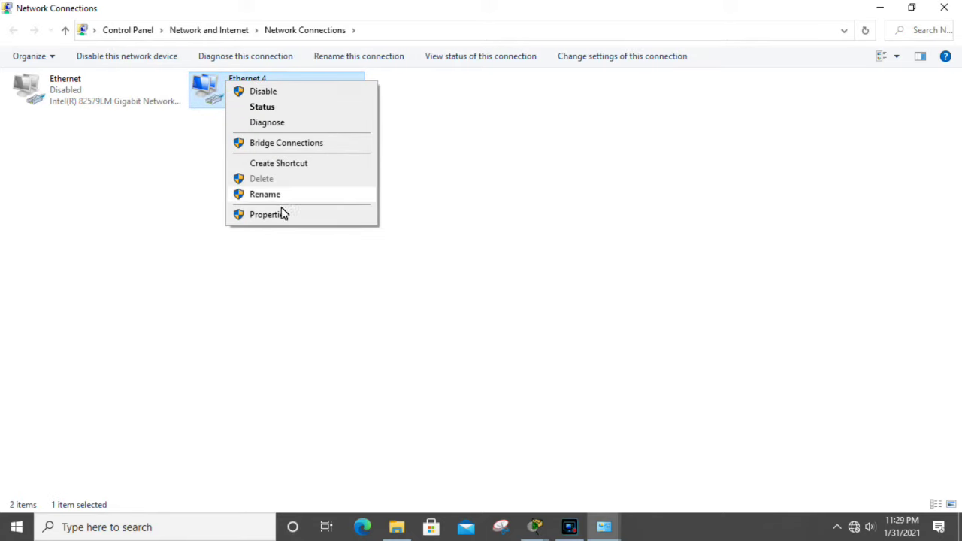
click(279, 214)
drag(192, 75, 314, 103)
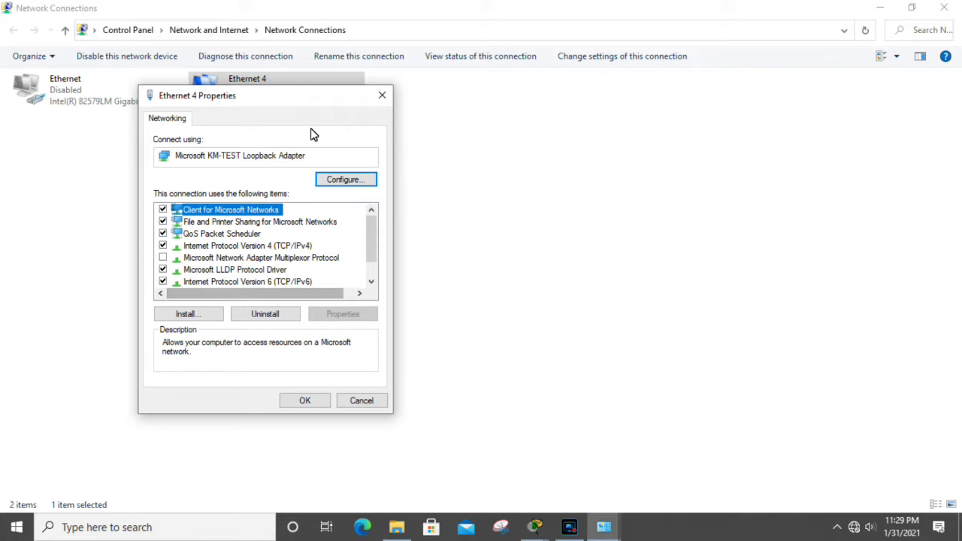
key(Down)
key(Down)
key(Down)
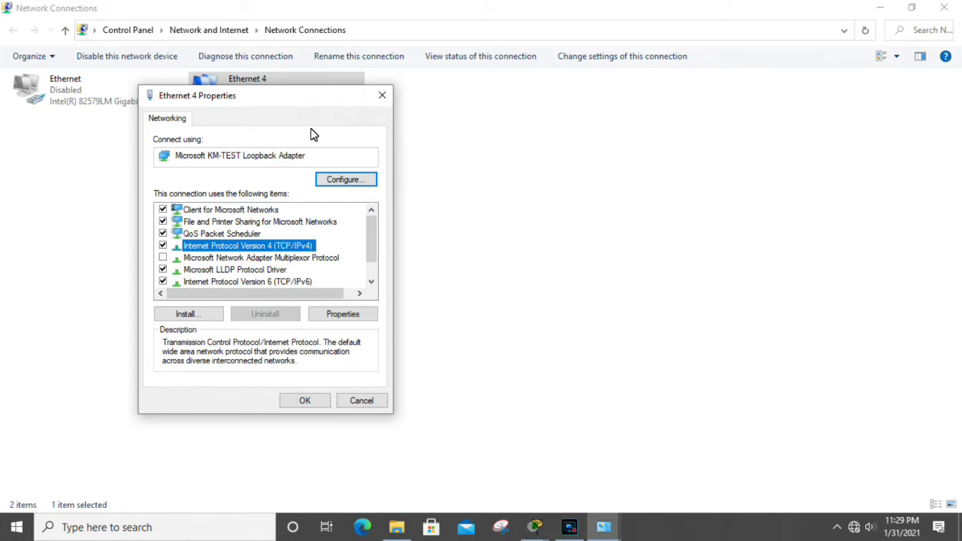
key(alt+r)
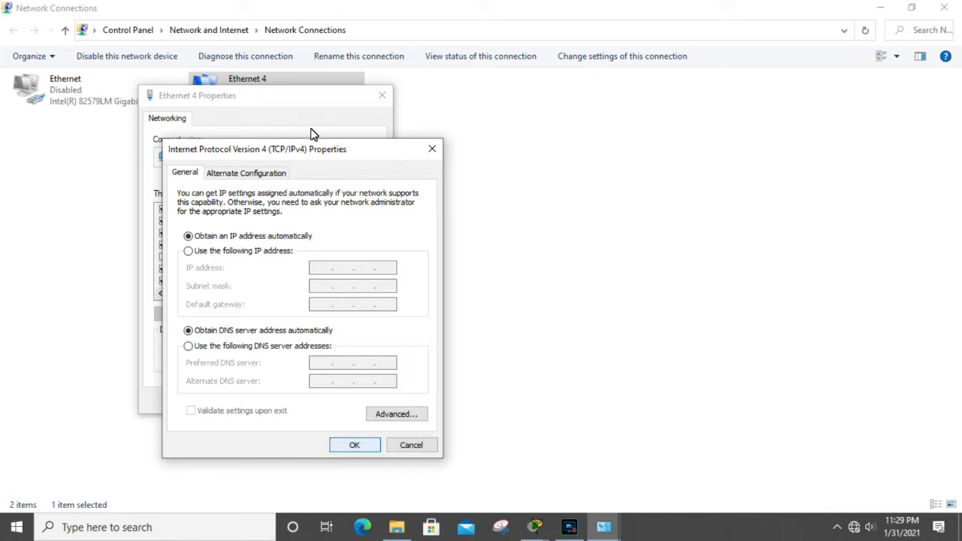
key(Return)
click(303, 399)
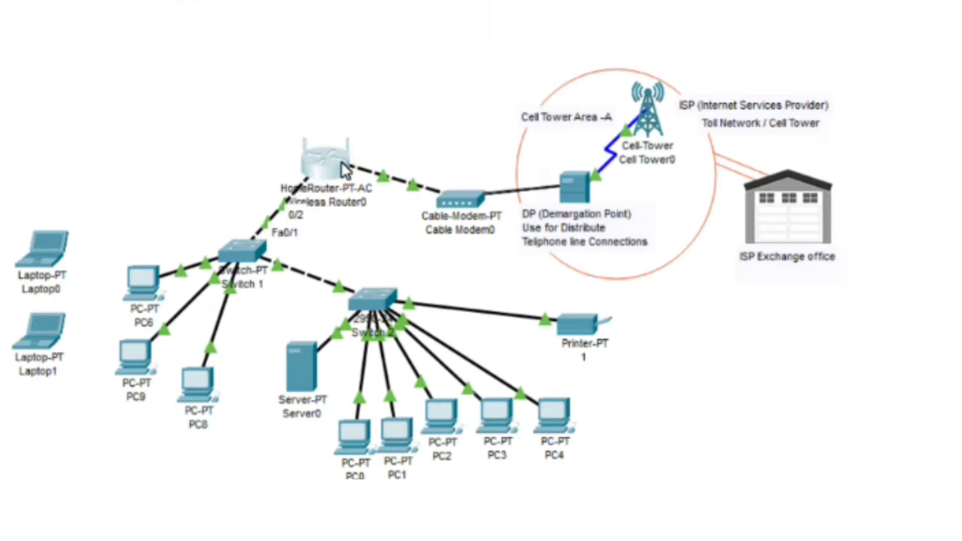
click(345, 166)
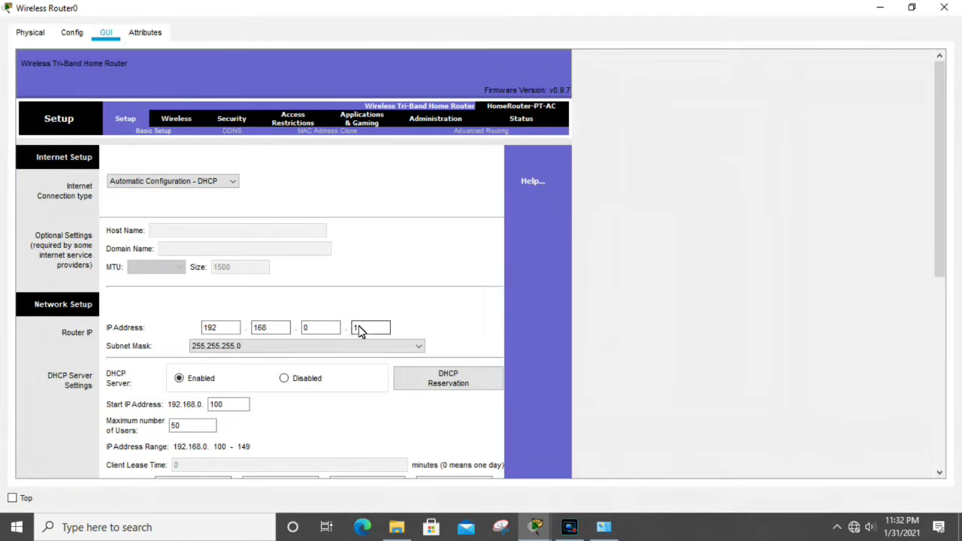
Step: Check the router Setup page: DHCP Server enabled and Static DNS 1 at 192.168.0.10
click(573, 462)
click(150, 329)
scroll(440, 322, down, 2)
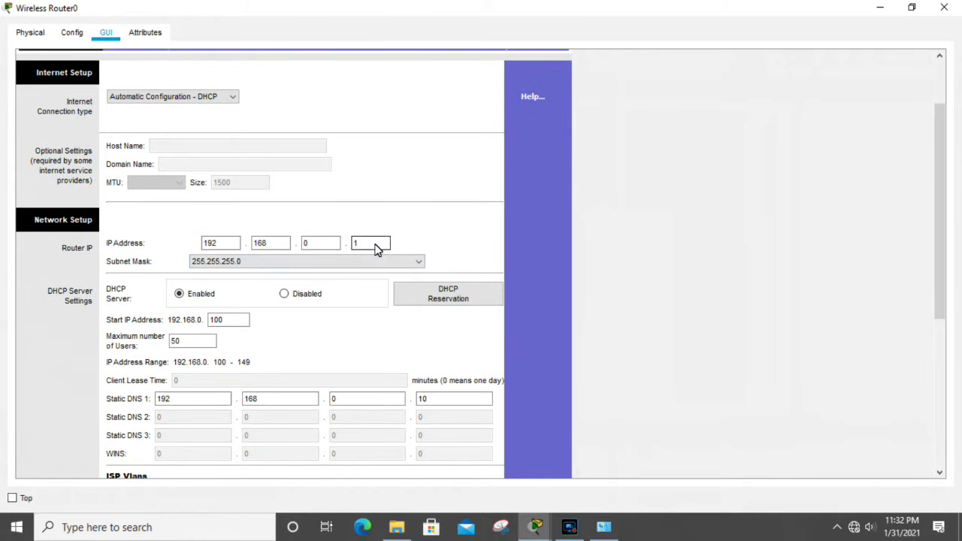
scroll(378, 250, down, 1)
scroll(377, 250, down, 1)
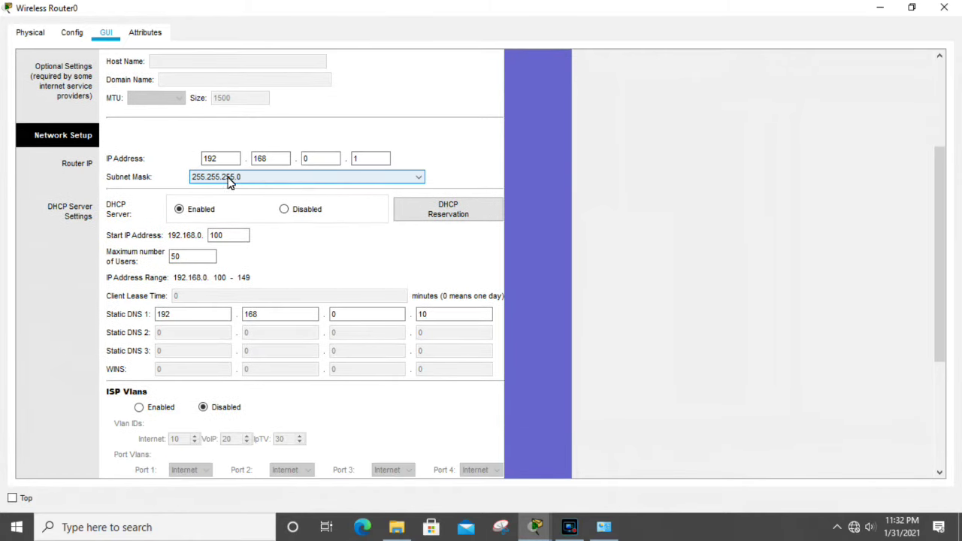
scroll(284, 249, down, 2)
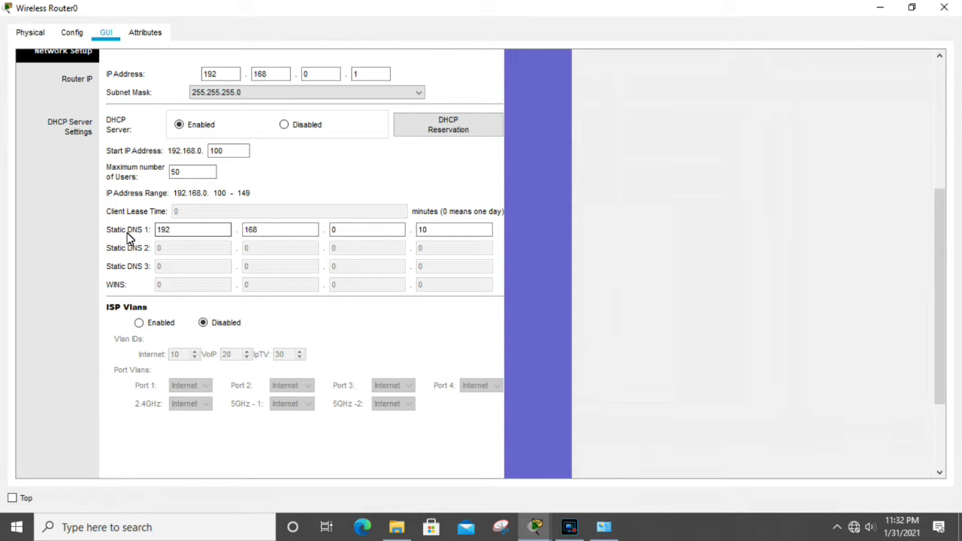
click(167, 235)
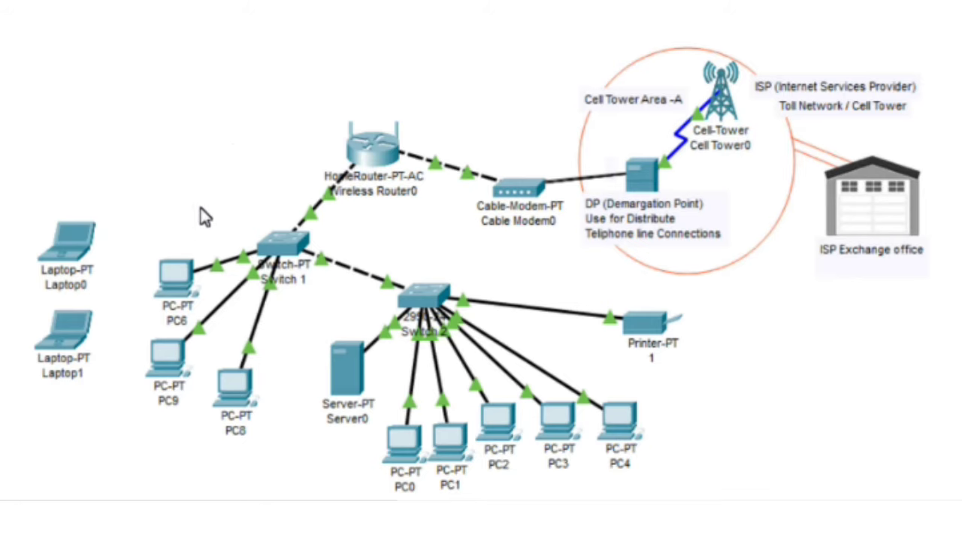
Step: Switch PC6 to DHCP, receiving 192.168.0.100, gateway 192.168.0.1 and DNS 192.168.0.10
click(177, 273)
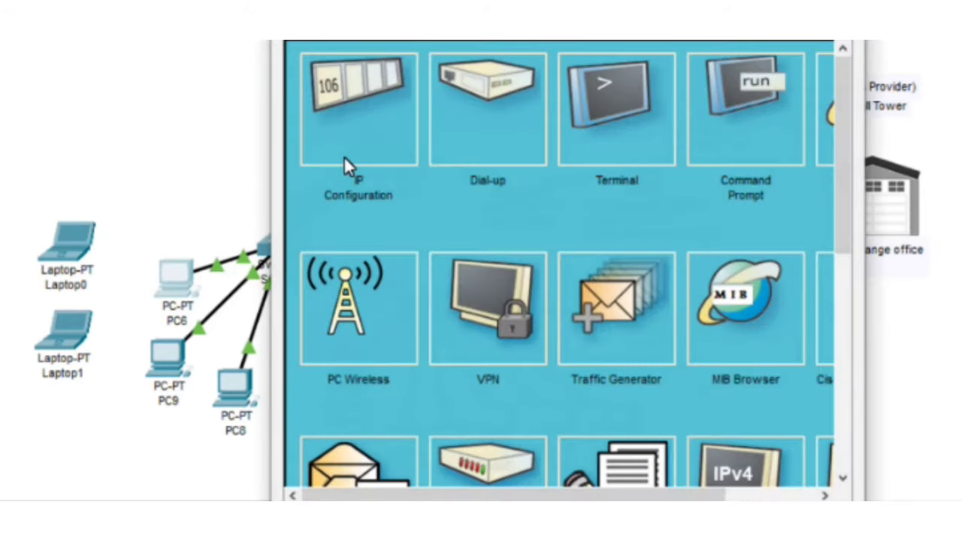
click(370, 130)
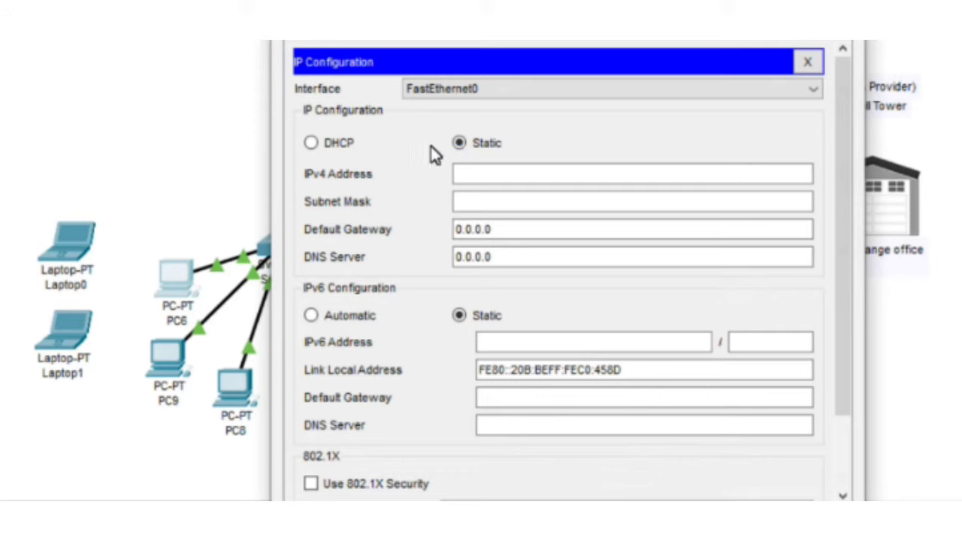
click(311, 145)
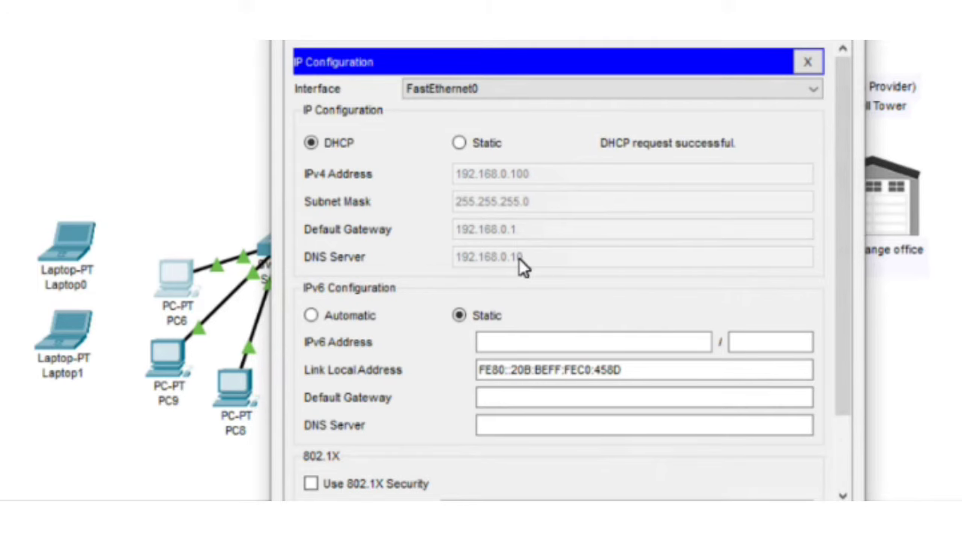
scroll(548, 263, down, 3)
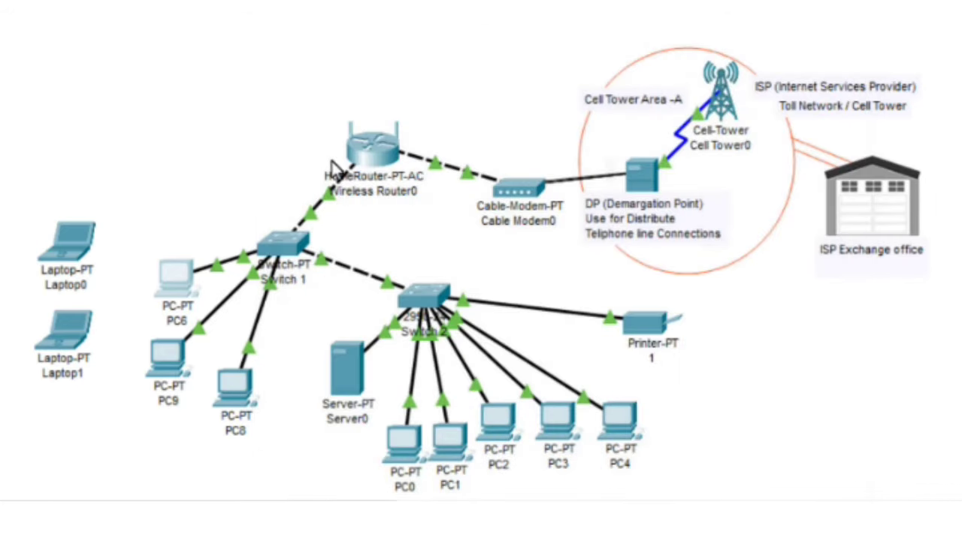
Step: Via ncpa.cpl, set Ethernet 4's IPv4 to obtain an IP address automatically and confirm
key(super+r)
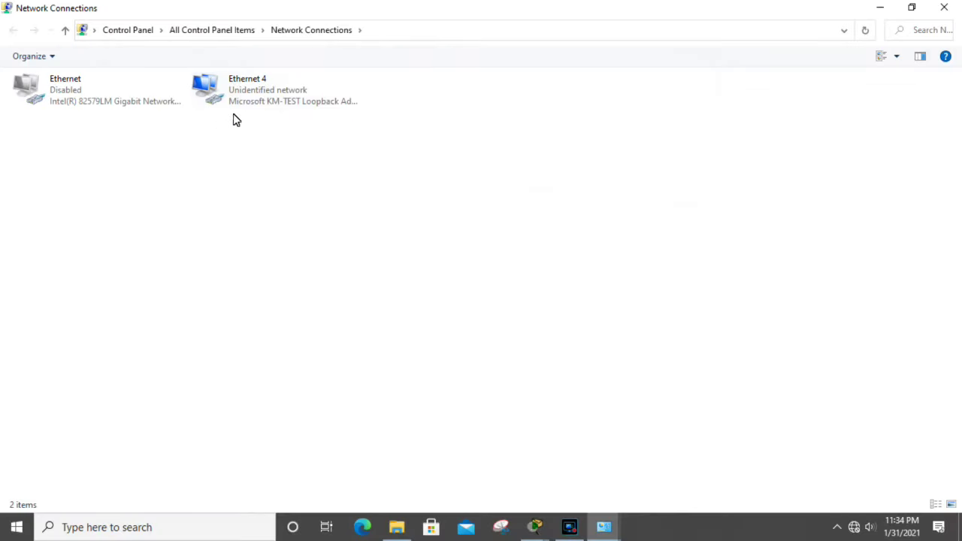
right_click(234, 97)
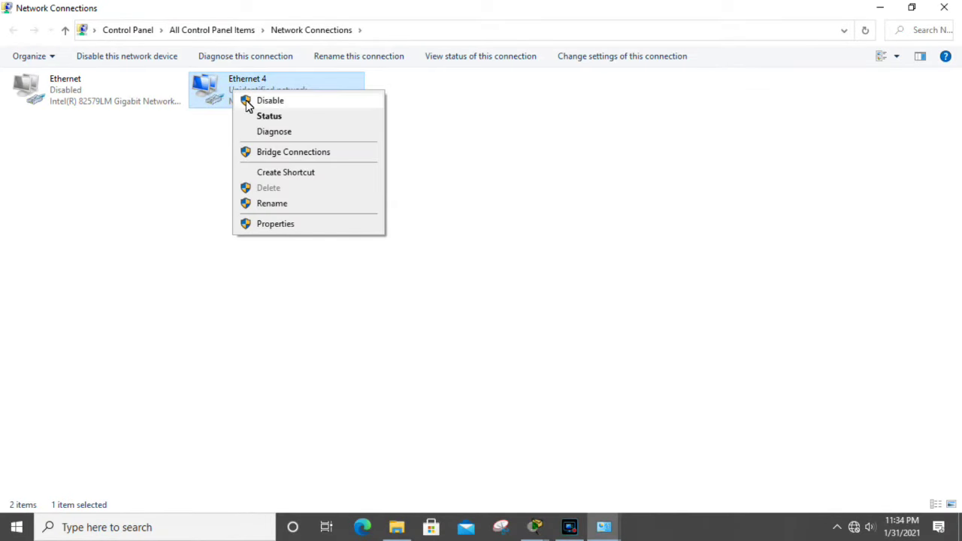
click(280, 224)
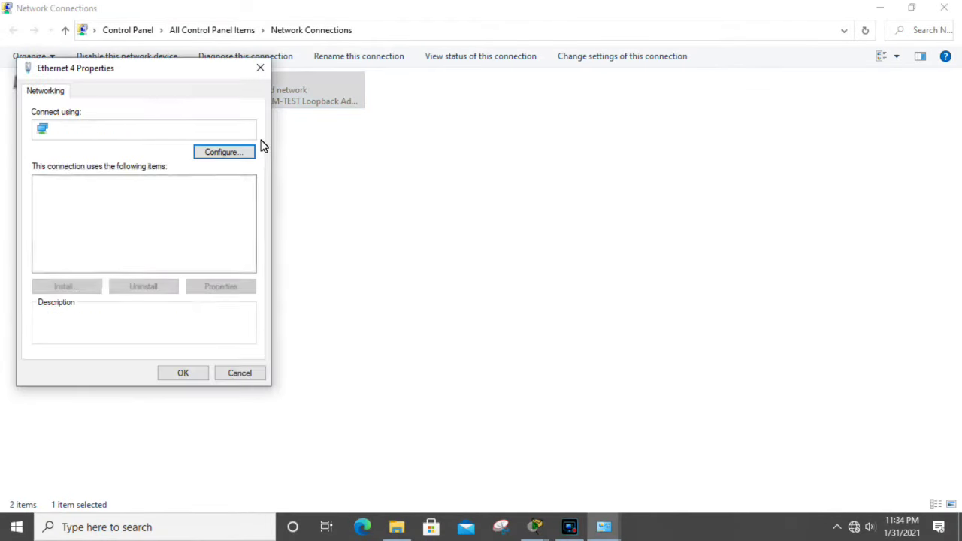
drag(182, 73, 326, 103)
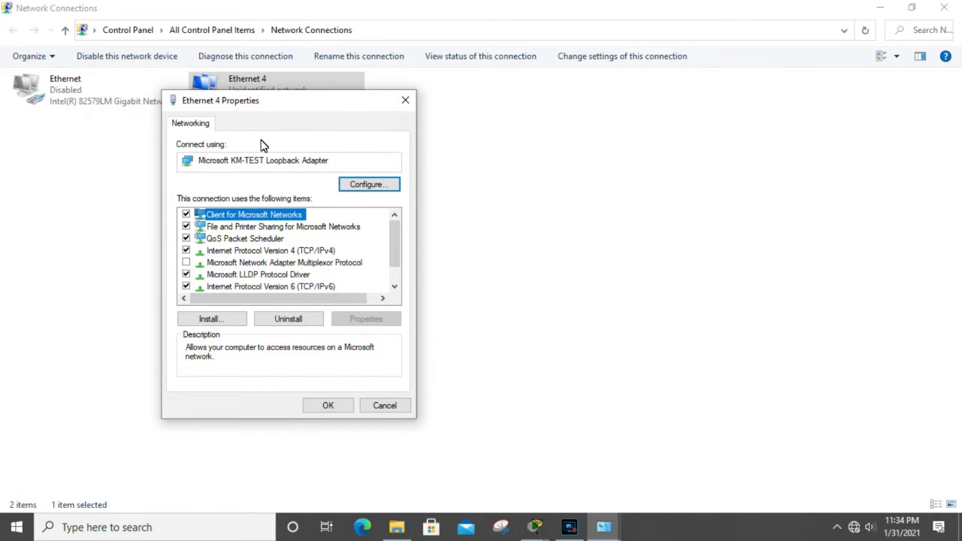
key(Down)
key(Down)
key(Down)
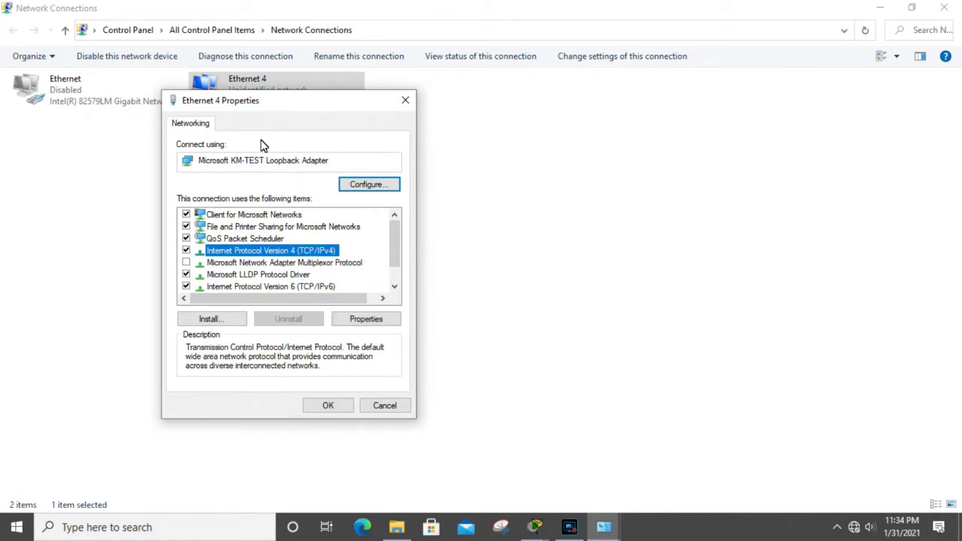
key(alt+r)
key(alt+s)
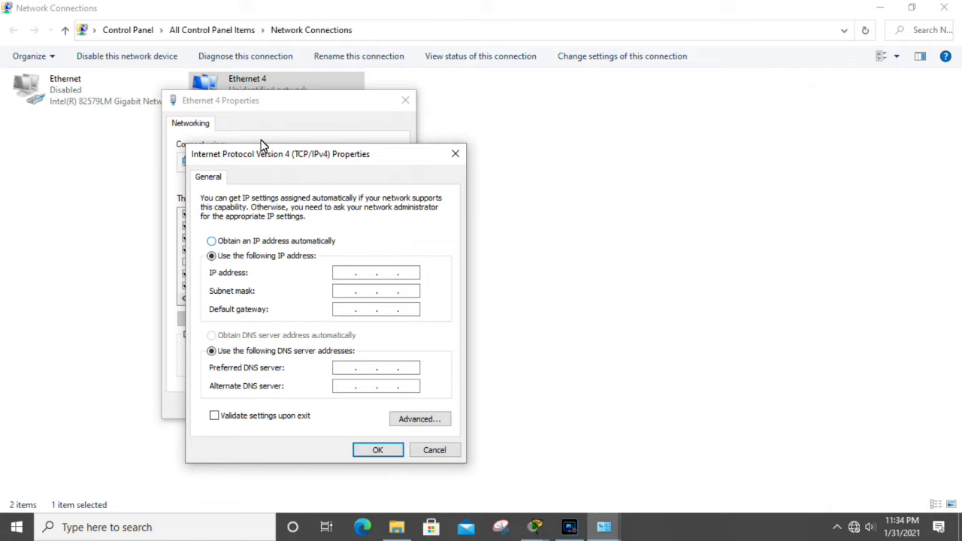
key(alt+o)
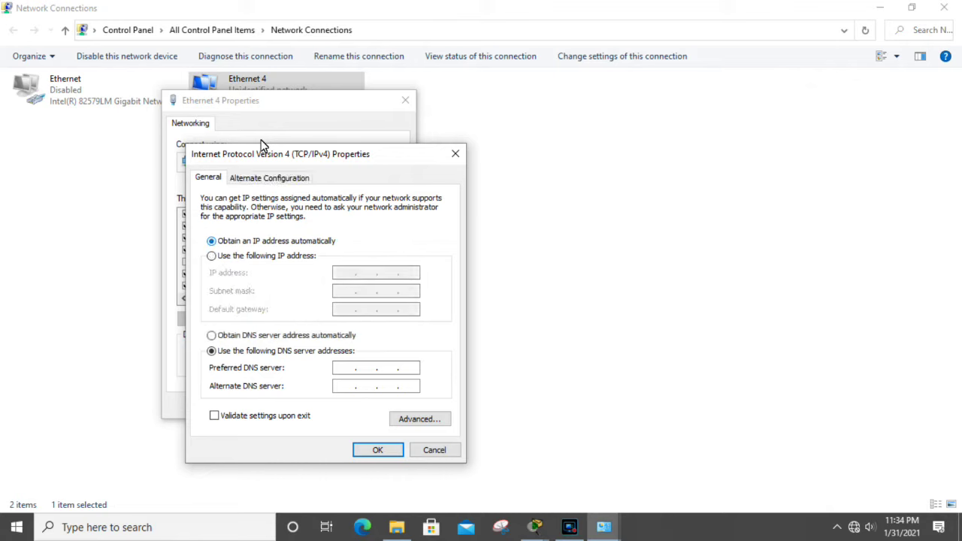
key(Return)
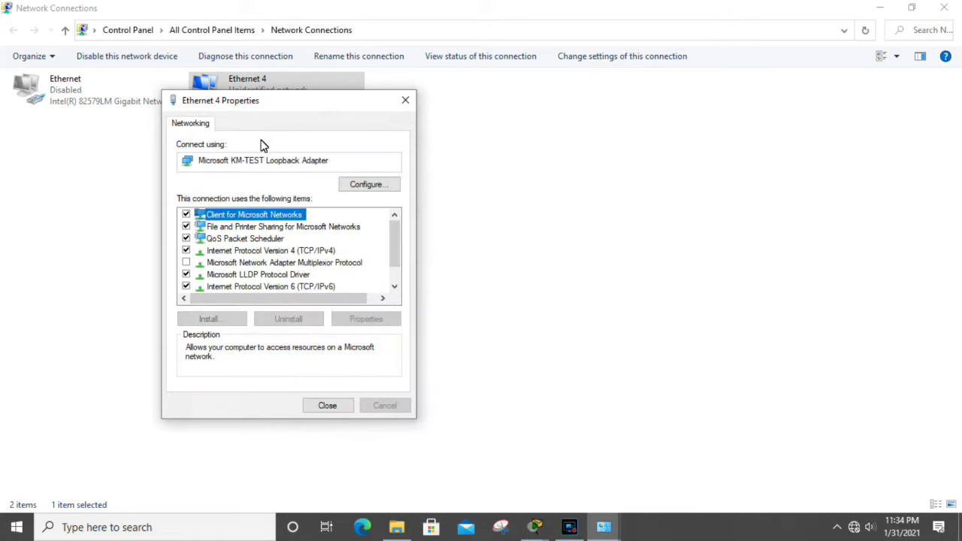
key(Return)
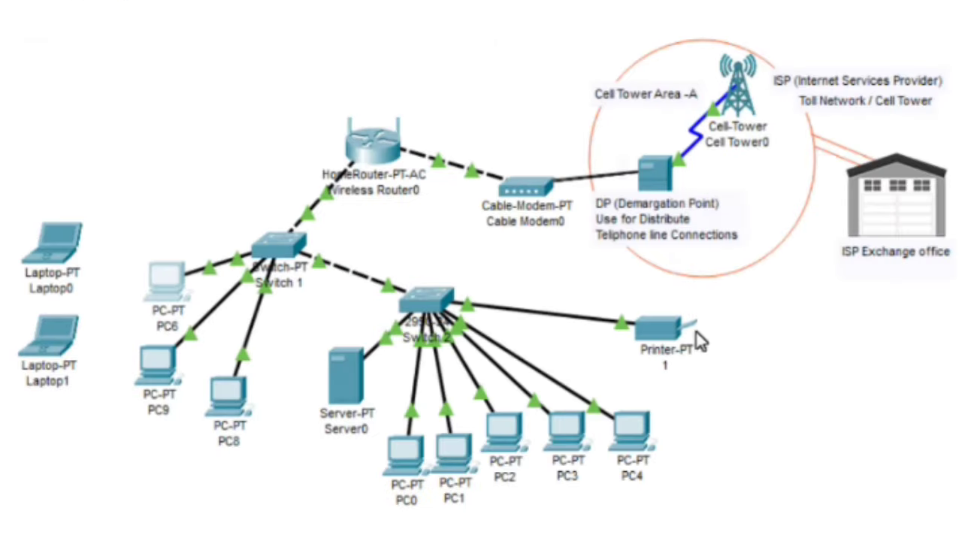
Step: Switch PC9, PC8 and Server0 to DHCP, toggling PC8 to Static and back to renew
click(166, 360)
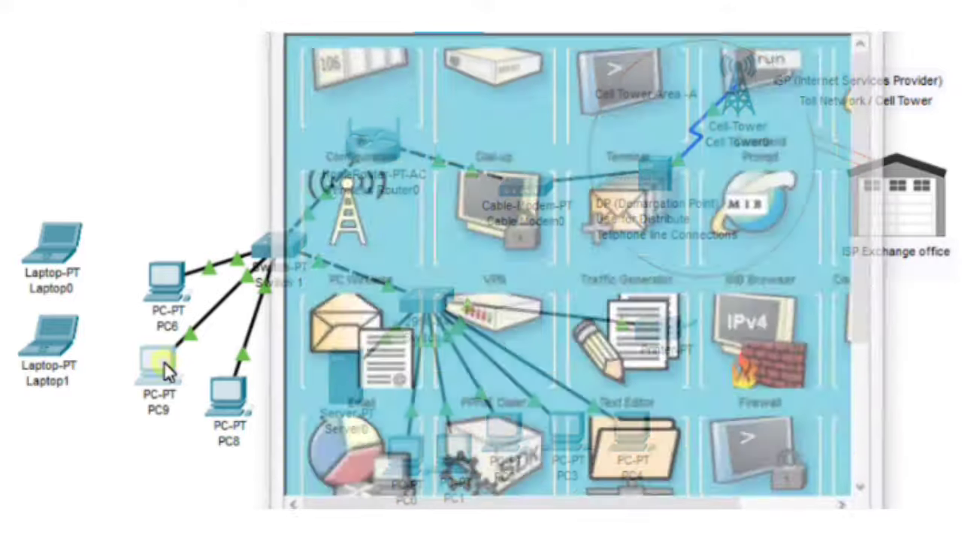
click(323, 126)
click(309, 141)
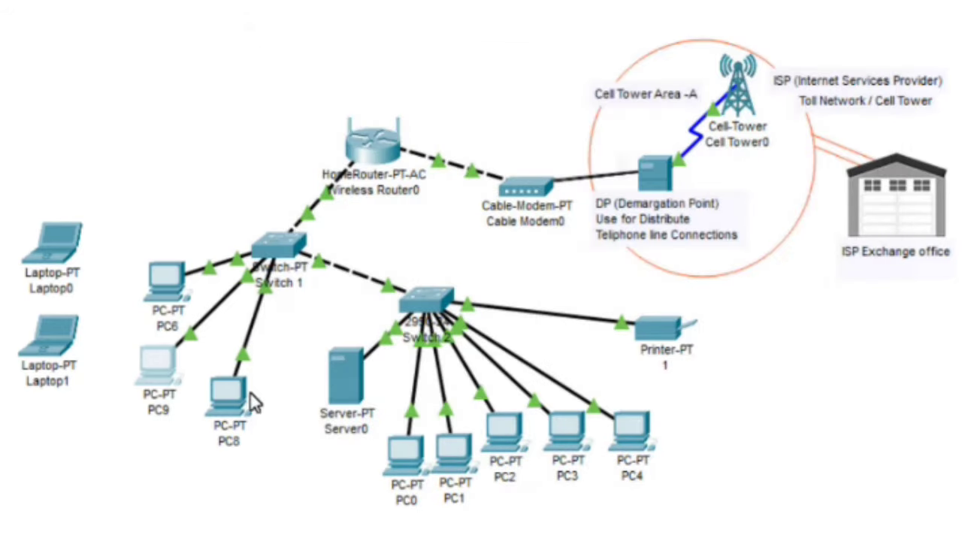
click(247, 393)
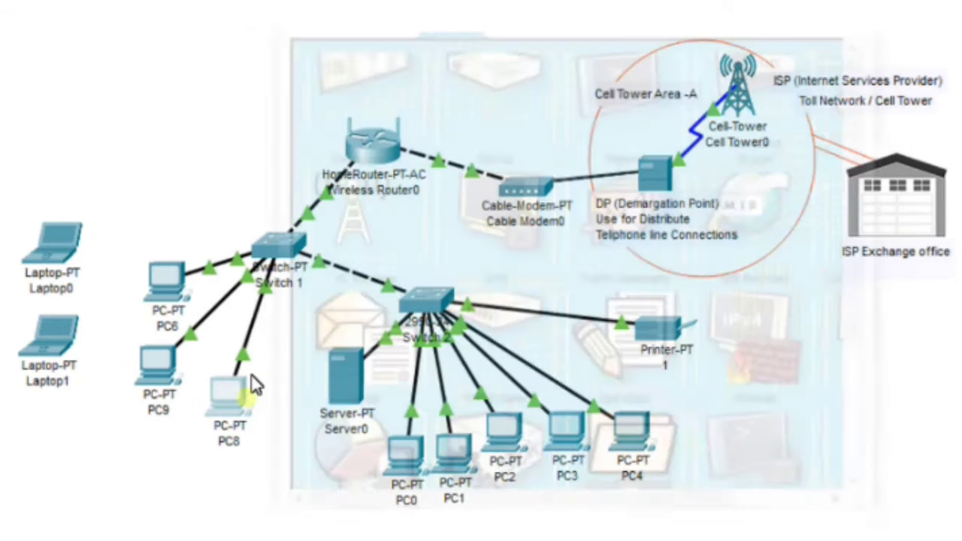
click(356, 139)
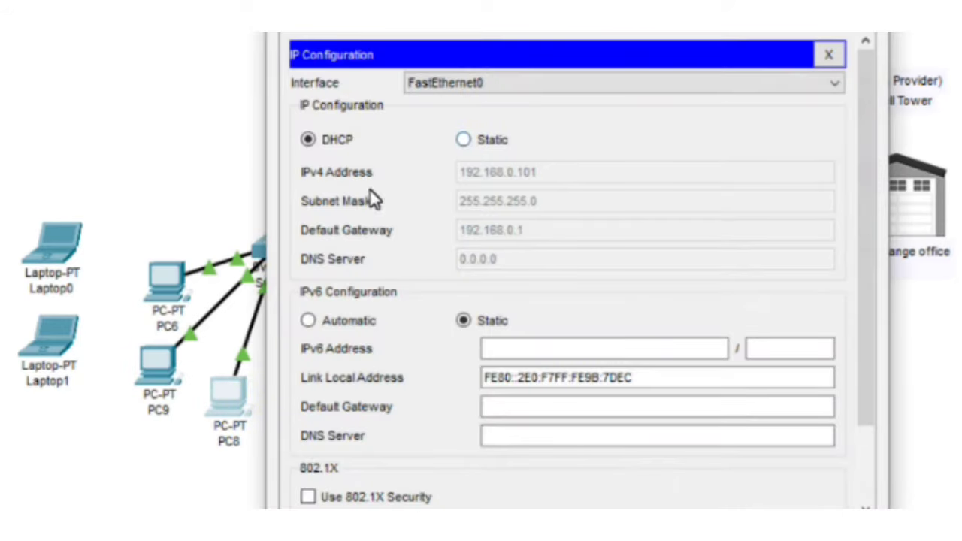
click(464, 141)
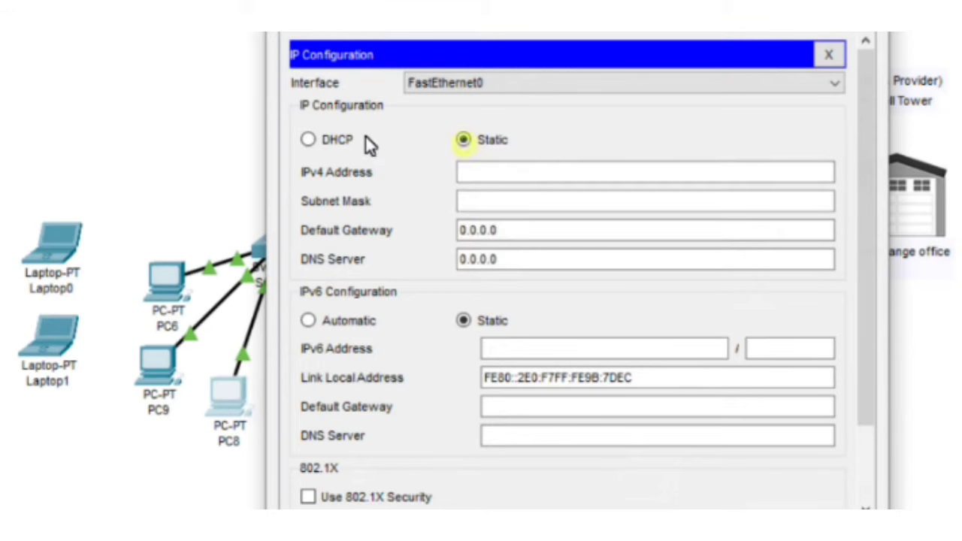
click(307, 140)
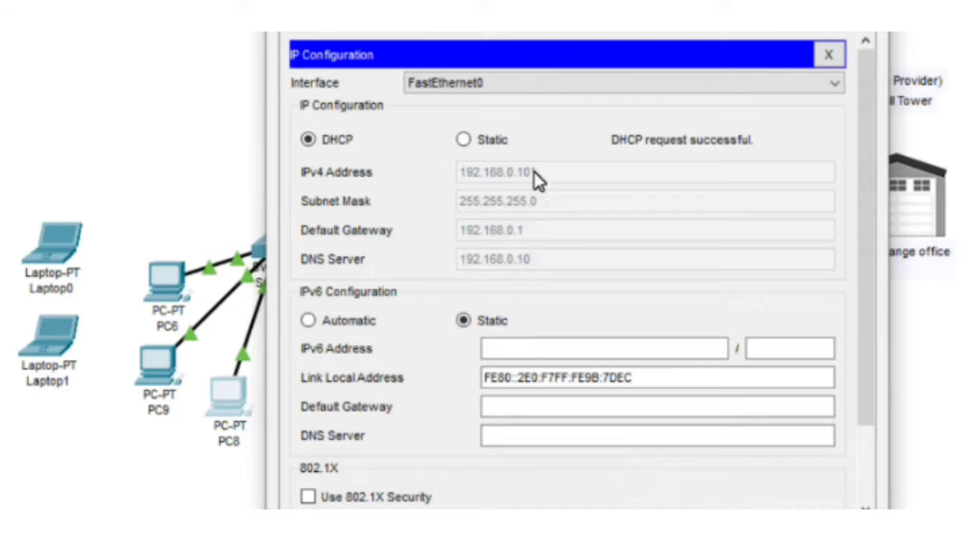
click(828, 54)
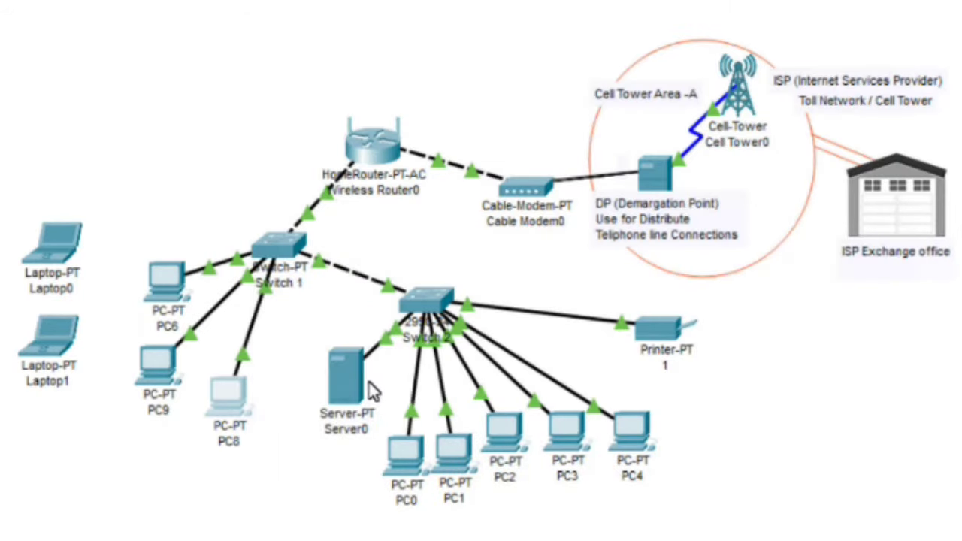
click(342, 384)
click(352, 129)
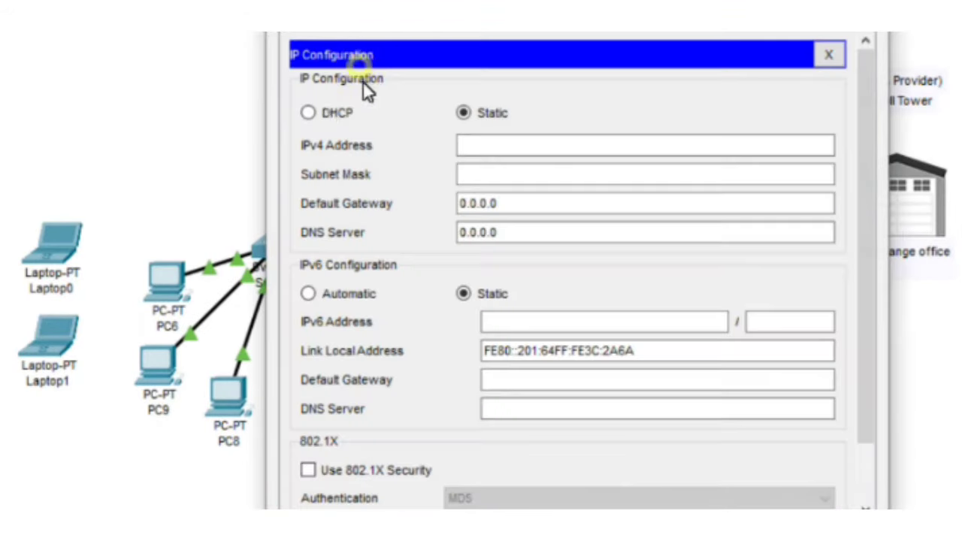
click(311, 116)
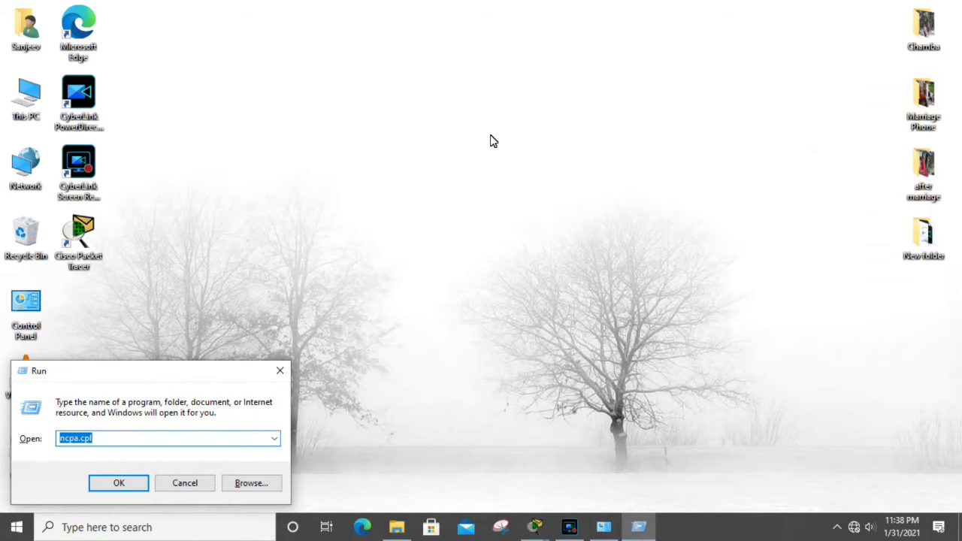
Step: Open Command Prompt, run ipconfig, and mark IPv4 192.168.0.120, mask 255.255.255.0, gateway 192.168.0.1
text(cmd)
key(Return)
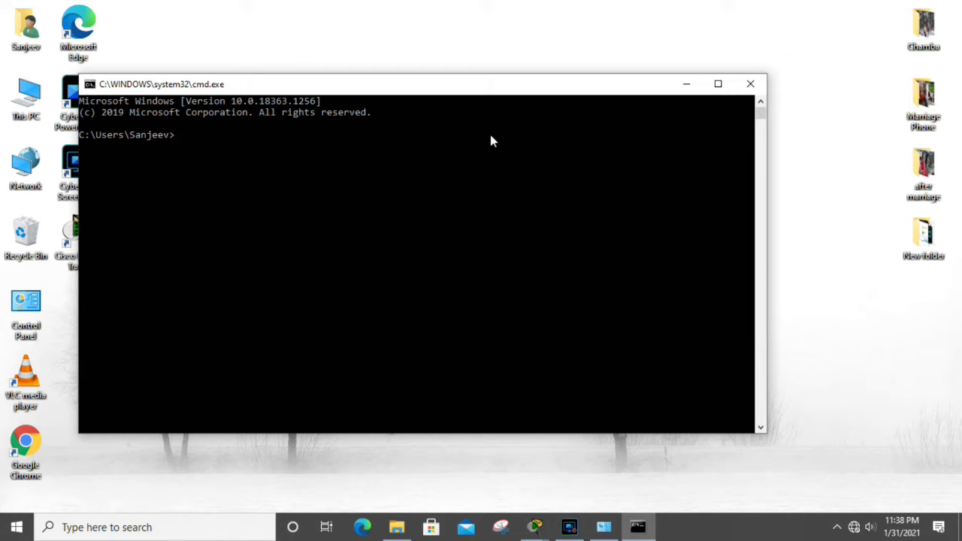
text(ipconfig)
key(Return)
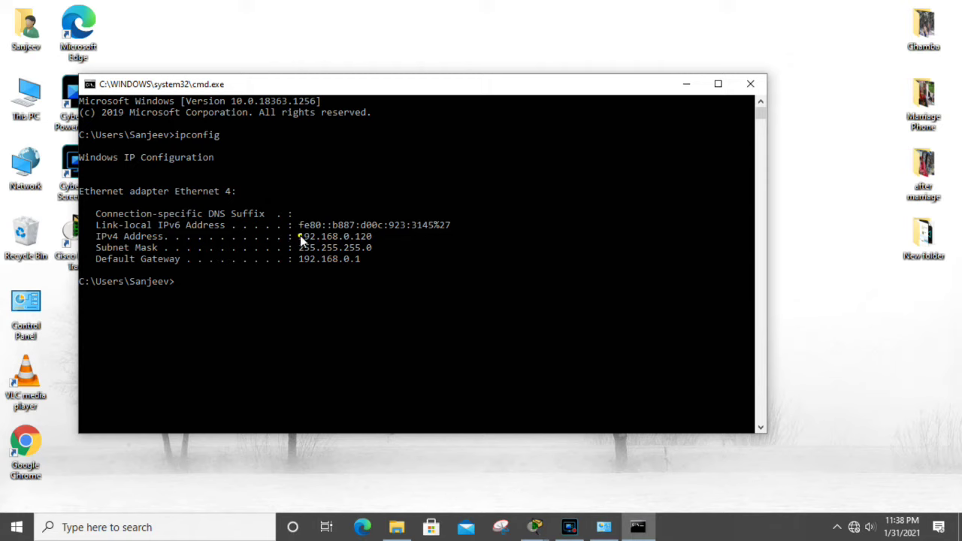
drag(298, 236, 377, 239)
drag(288, 247, 368, 247)
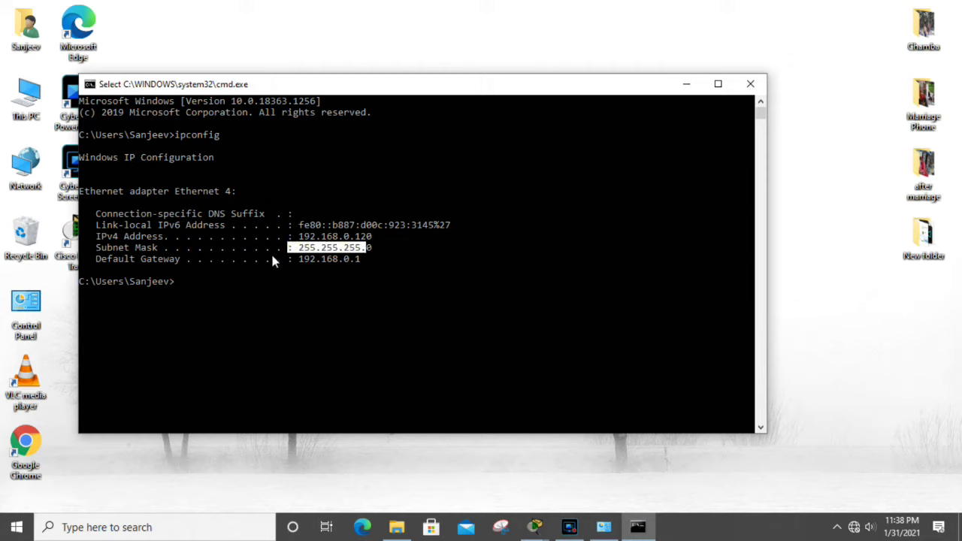
click(299, 260)
drag(301, 259, 371, 261)
click(374, 278)
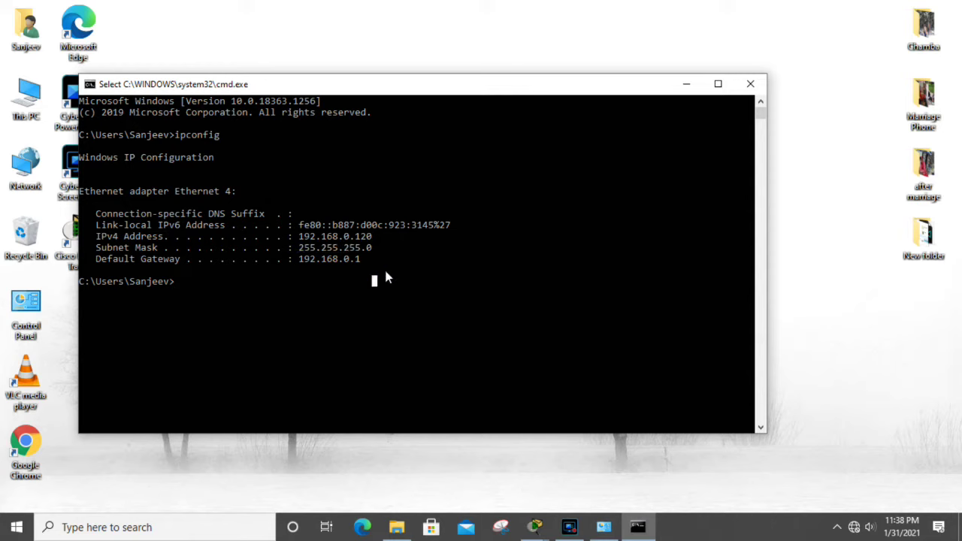
Step: Run ipconfig /all and highlight 192.168.0.120, gateway 192.168.0.1 and DNS server 192.168.0.10
key(Up)
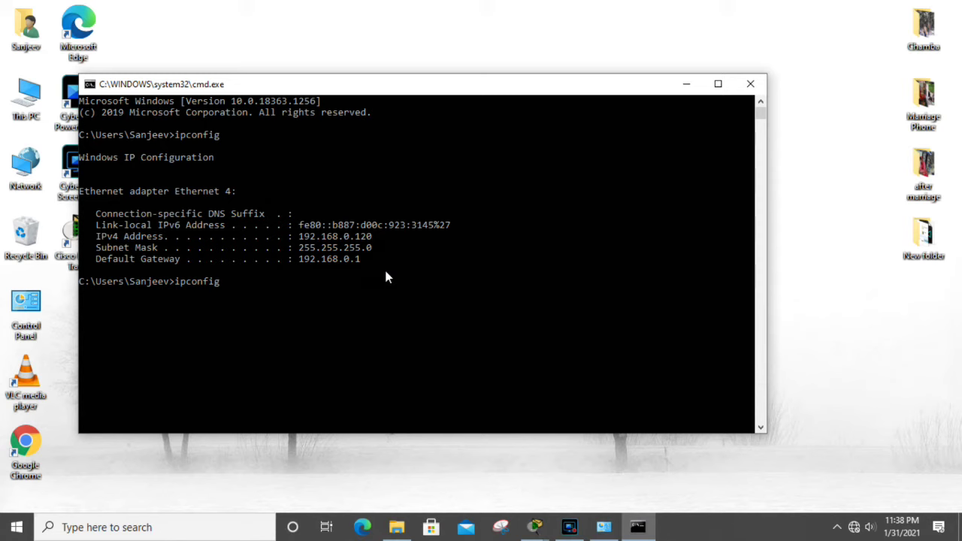
text(/all)
key(Return)
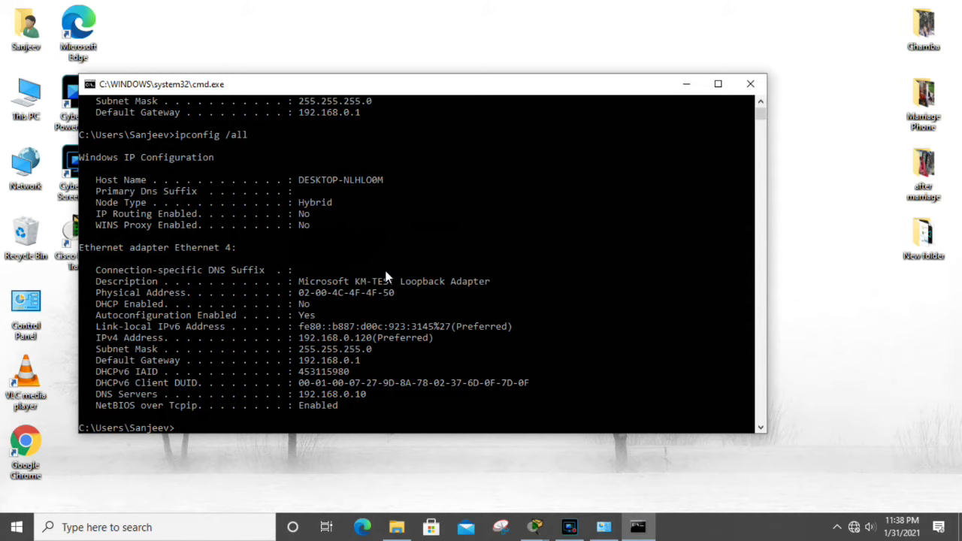
scroll(384, 271, up, 2)
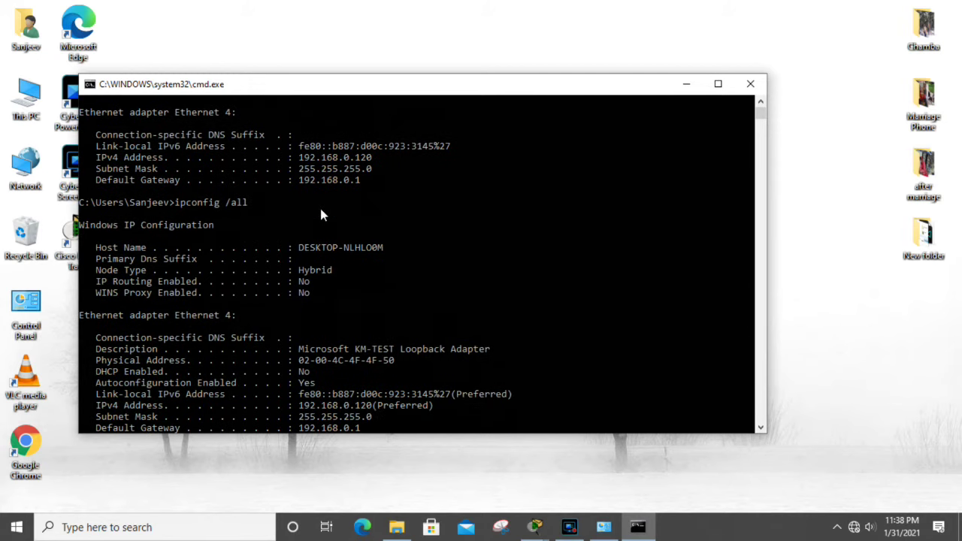
scroll(321, 215, down, 2)
scroll(356, 326, down, 1)
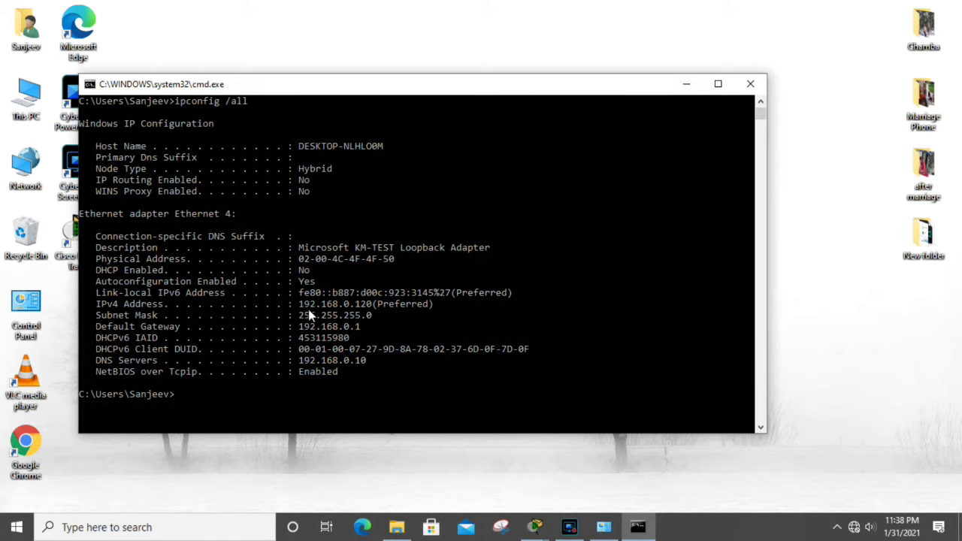
drag(291, 304, 369, 305)
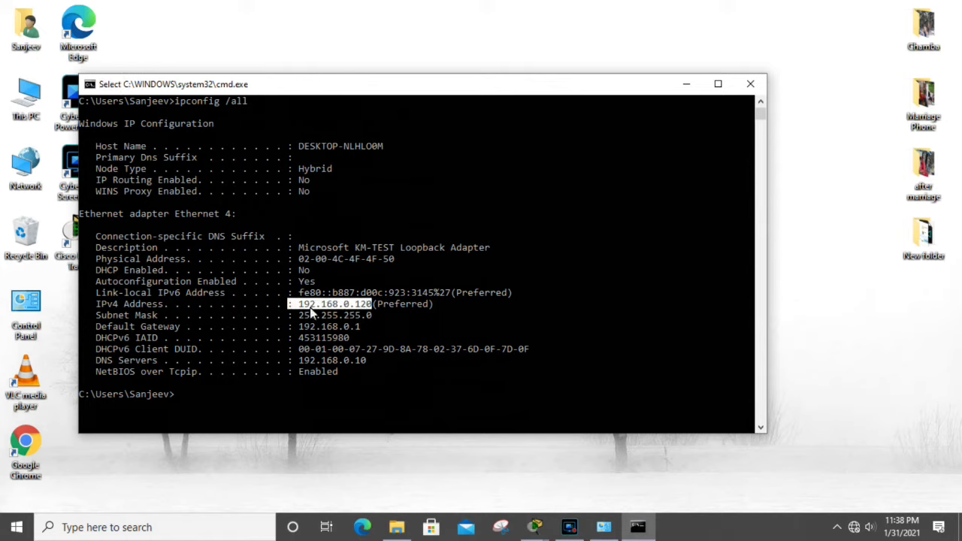
drag(91, 306, 337, 300)
drag(428, 305, 354, 316)
drag(294, 327, 362, 327)
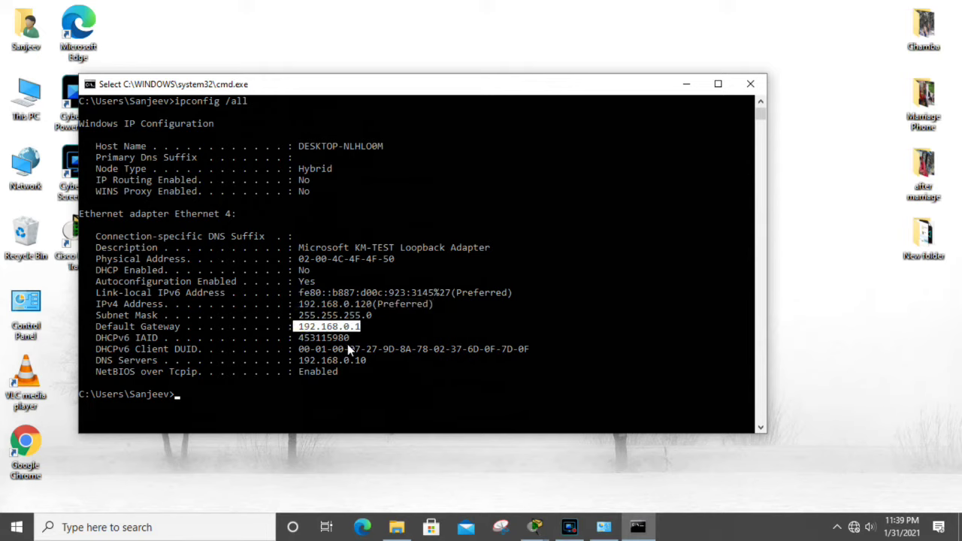
drag(289, 361, 376, 364)
Step: Highlight the full IPv4 Address, Subnet Mask, Default Gateway and DNS Servers lines
drag(296, 304, 368, 303)
drag(85, 304, 376, 305)
drag(116, 319, 380, 315)
drag(193, 329, 361, 328)
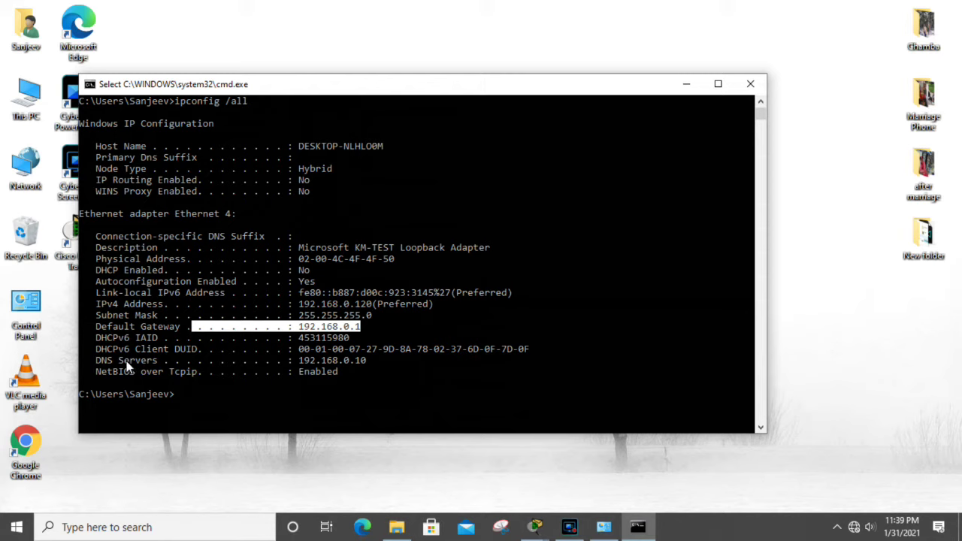
drag(112, 365, 365, 369)
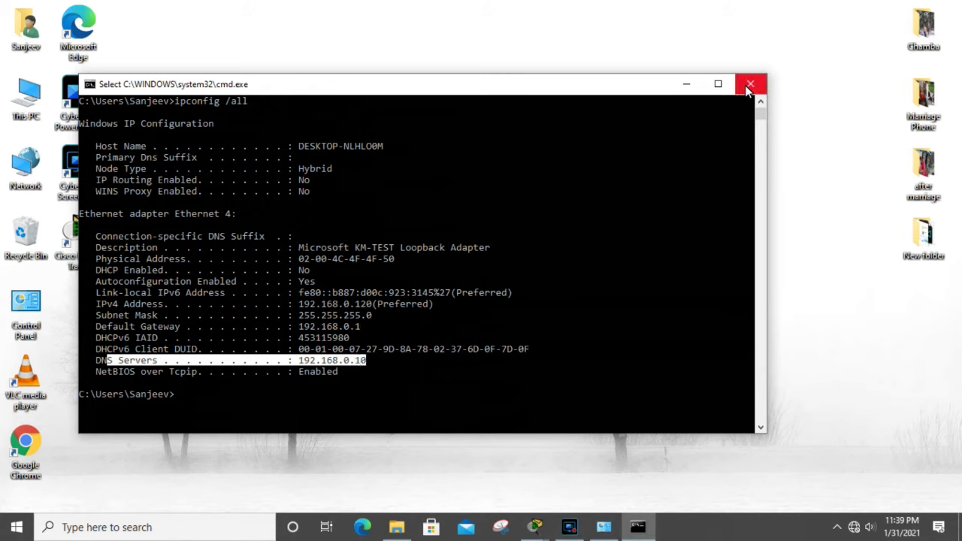
click(384, 372)
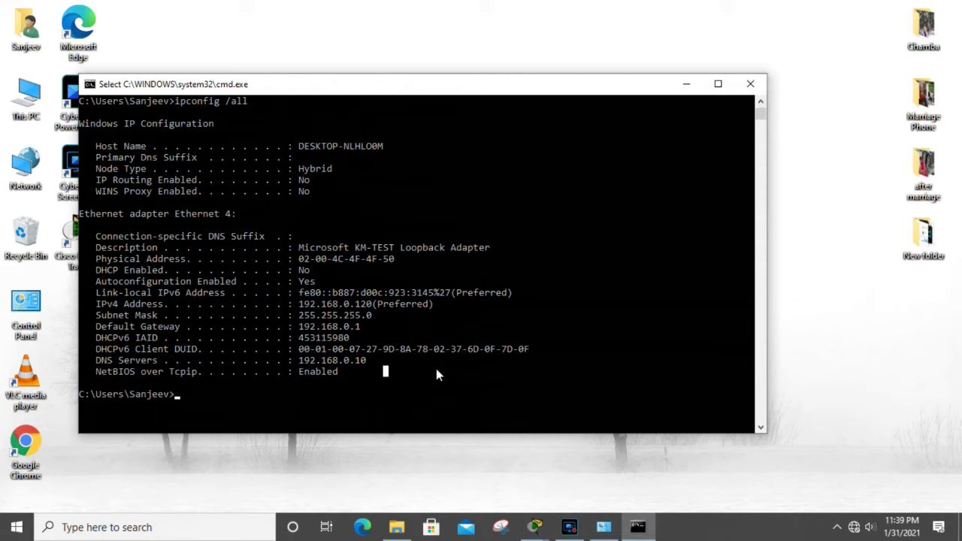
Step: Ping 192.168.0.120 from the Command Prompt, getting 4/4 replies with 0% loss
key(Escape)
text(ping)
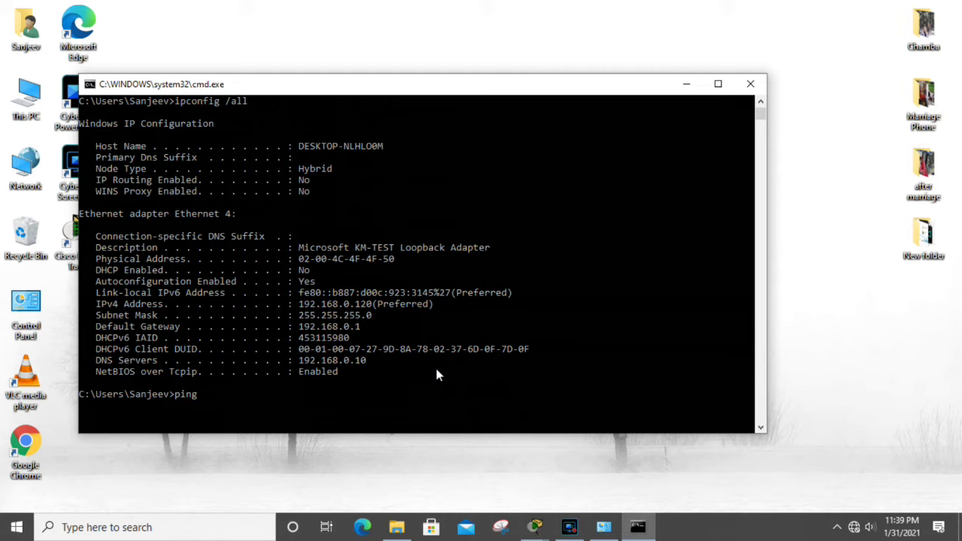
text( 192.168.0.120)
key(Return)
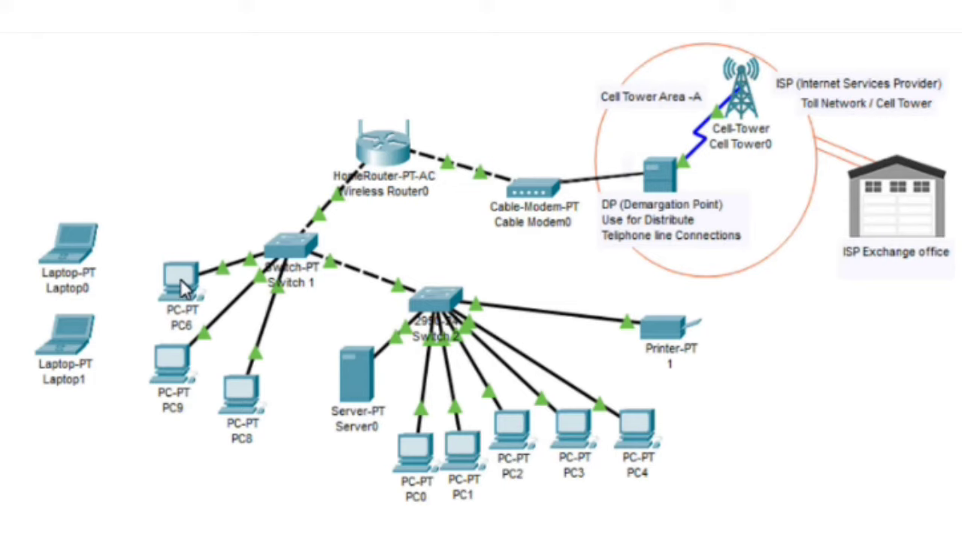
Step: Run ipconfig on PC6's command line and highlight its address 192.168.0.100
click(184, 287)
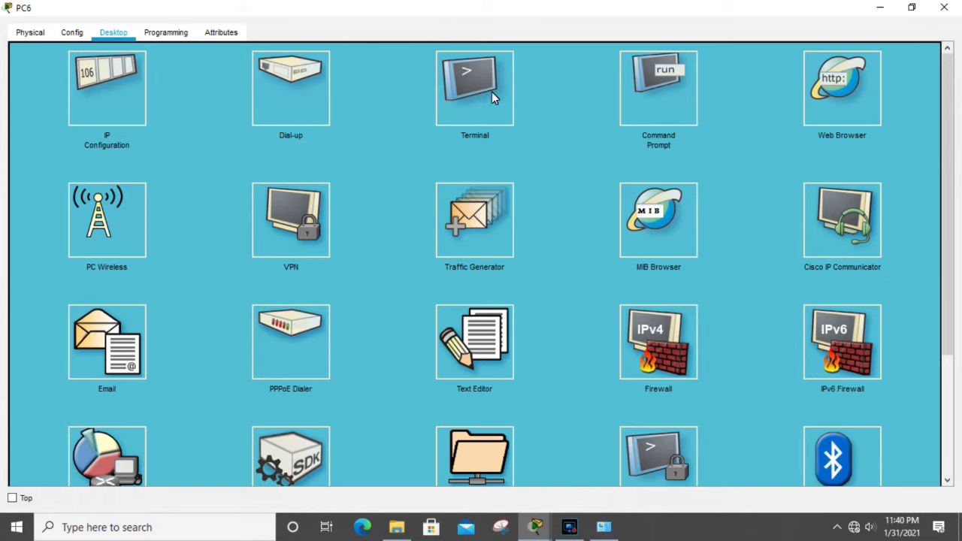
click(674, 92)
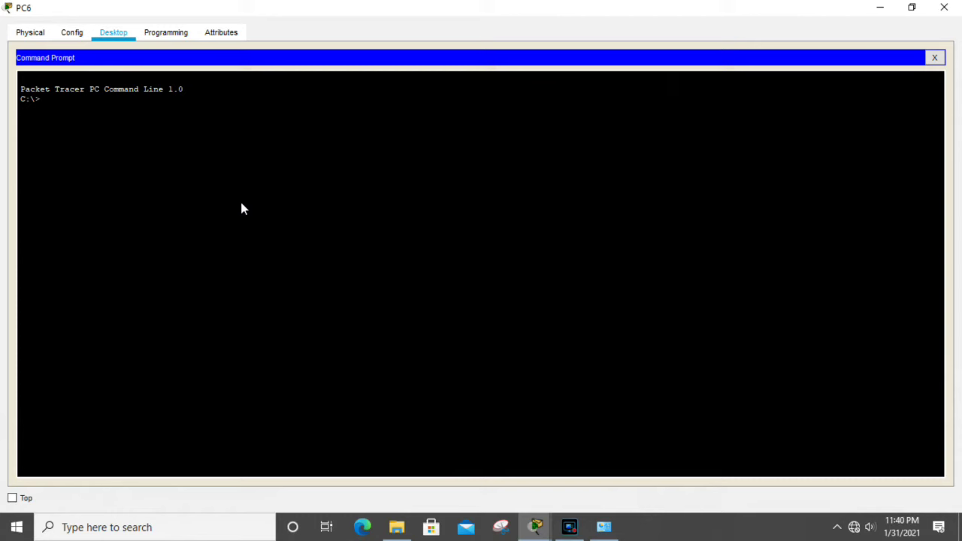
text(ipconfig)
key(Return)
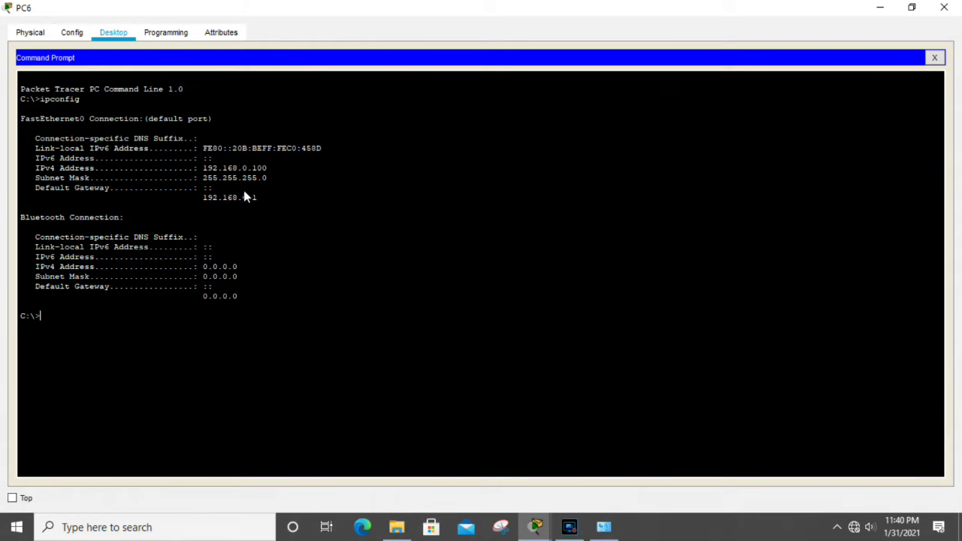
drag(211, 169, 268, 167)
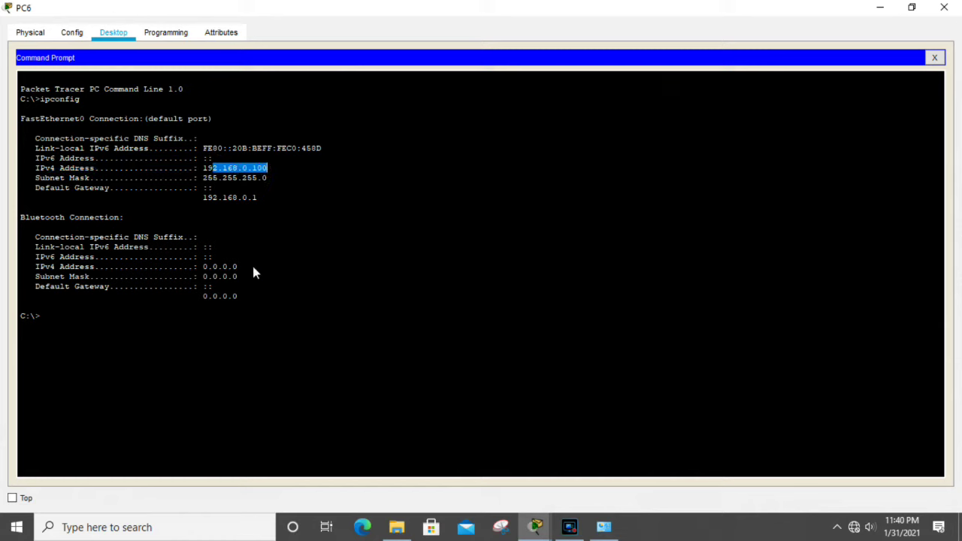
click(189, 319)
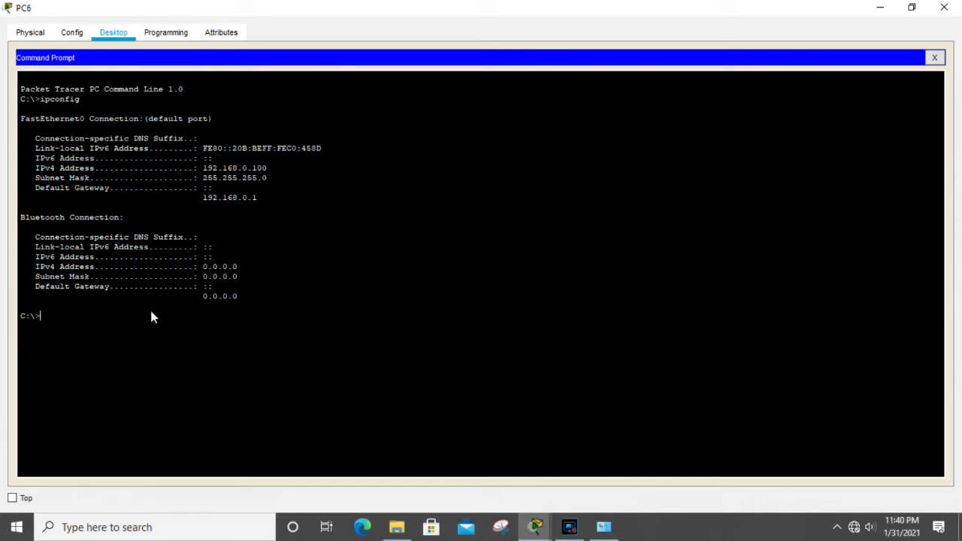
Step: Ping 192.168.0.101, 192.168.0.102 and 192.168.0.103 from PC6
text(ping 192.168)
text(.0.101)
key(Return)
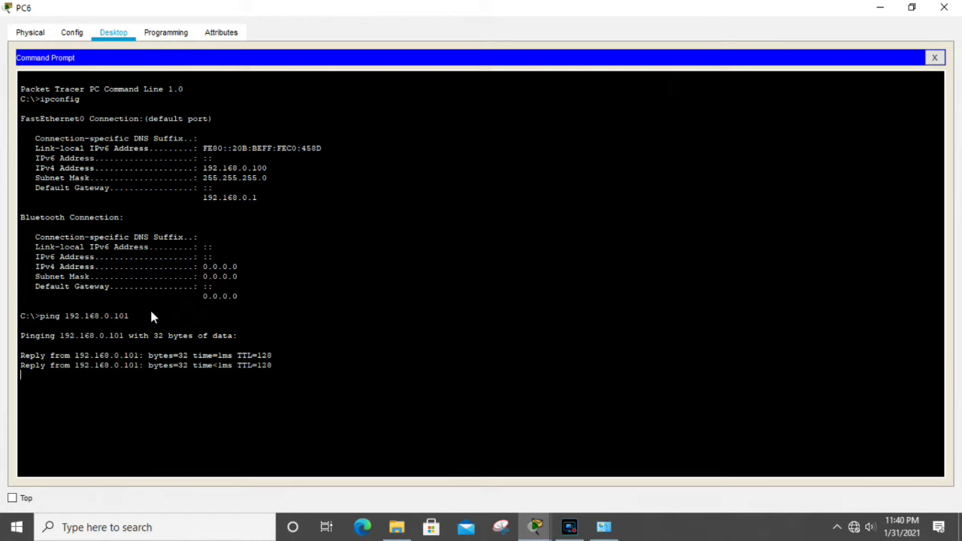
key(Up)
key(BackSpace)
text(2)
key(Return)
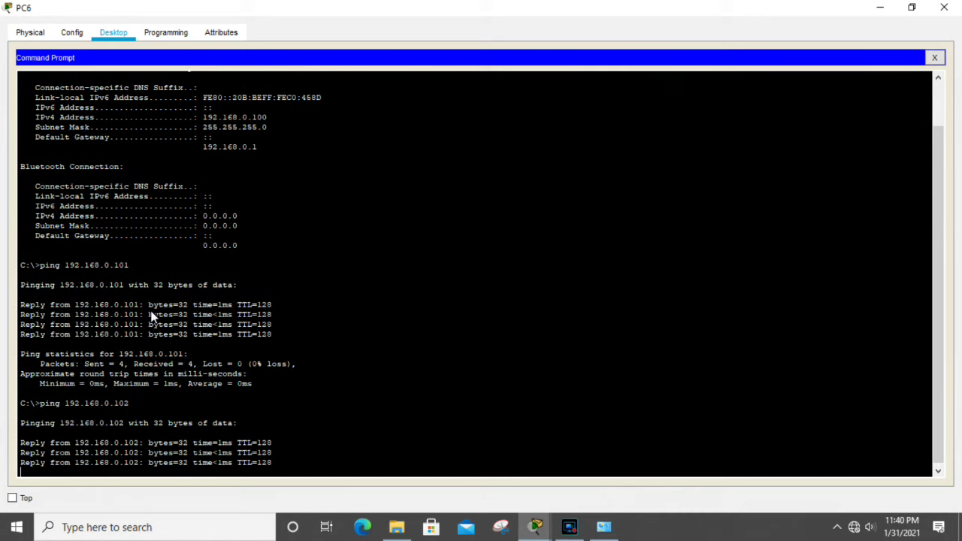
key(Up)
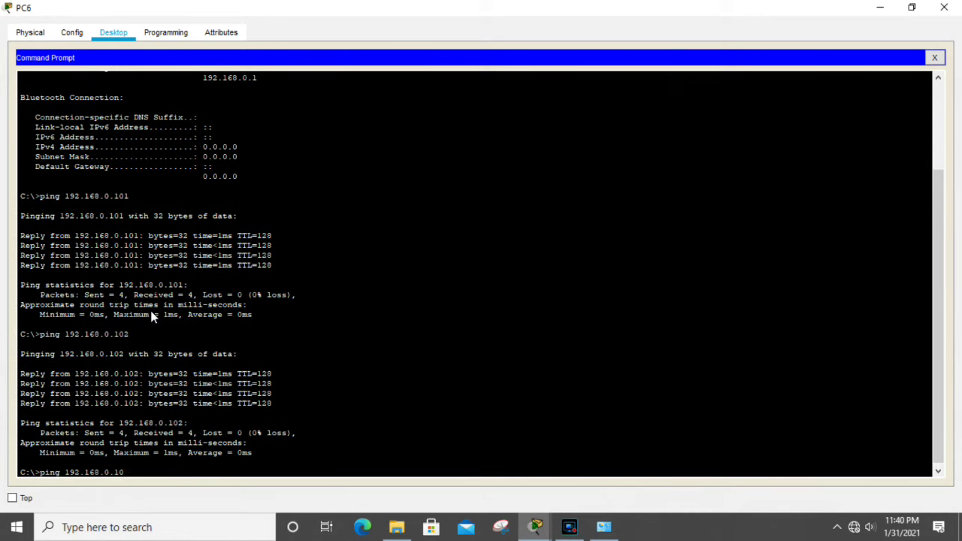
text(3)
key(Return)
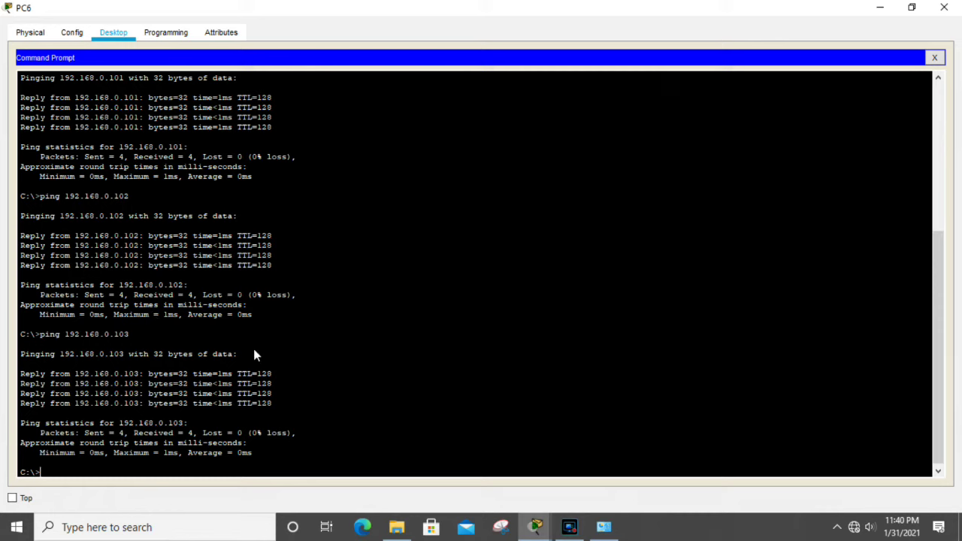
Step: Highlight the four replies from 192.168.0.103, ping 192.168.0.104, and close PC6's command line
drag(281, 371, 22, 378)
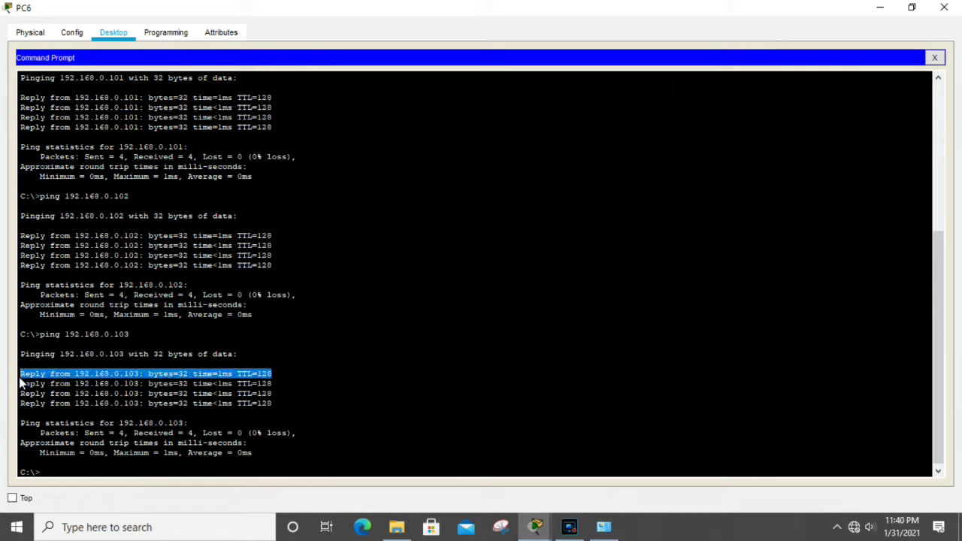
drag(268, 404, 30, 374)
click(303, 450)
key(Up)
key(BackSpace)
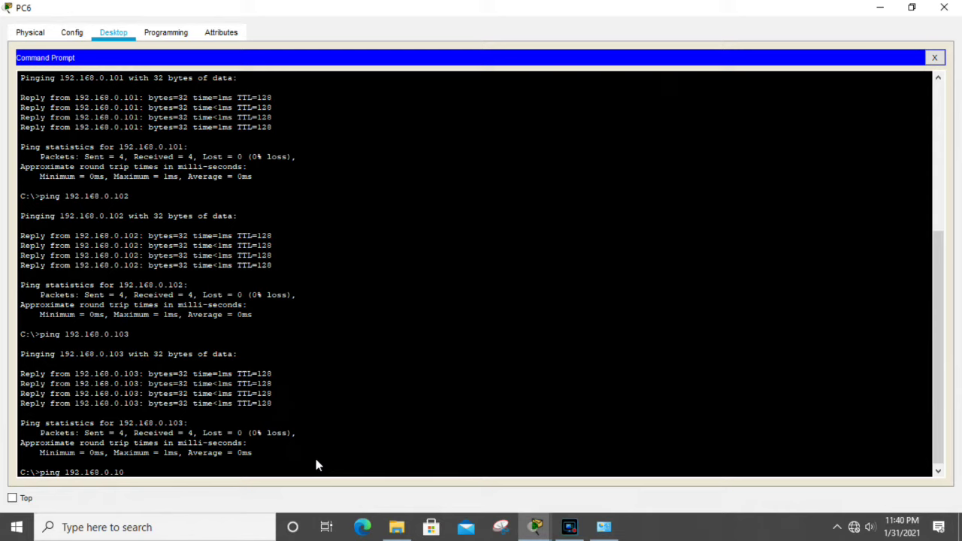
key(Return)
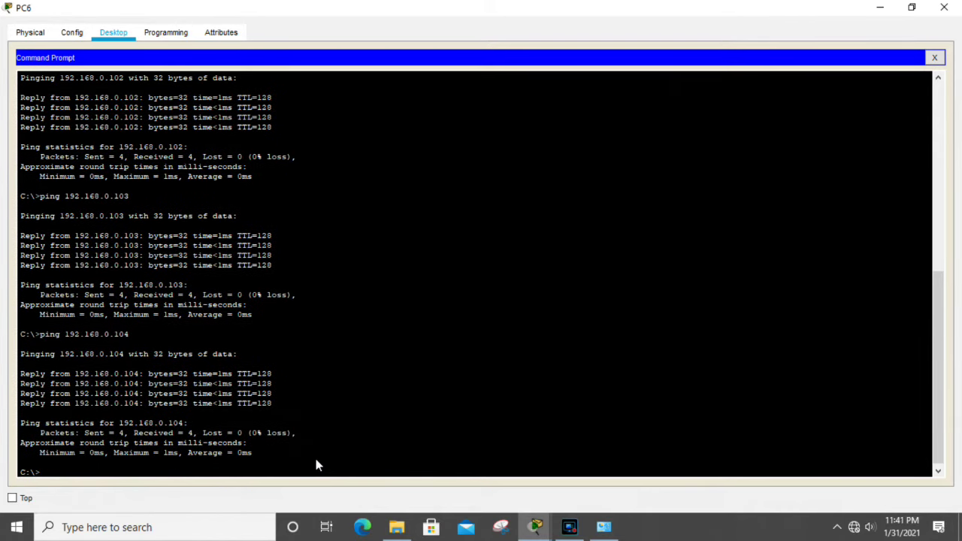
click(934, 59)
Step: Reopen PC6 with its Web Browser app showing an empty URL, then switch to Microsoft Edge
click(878, 12)
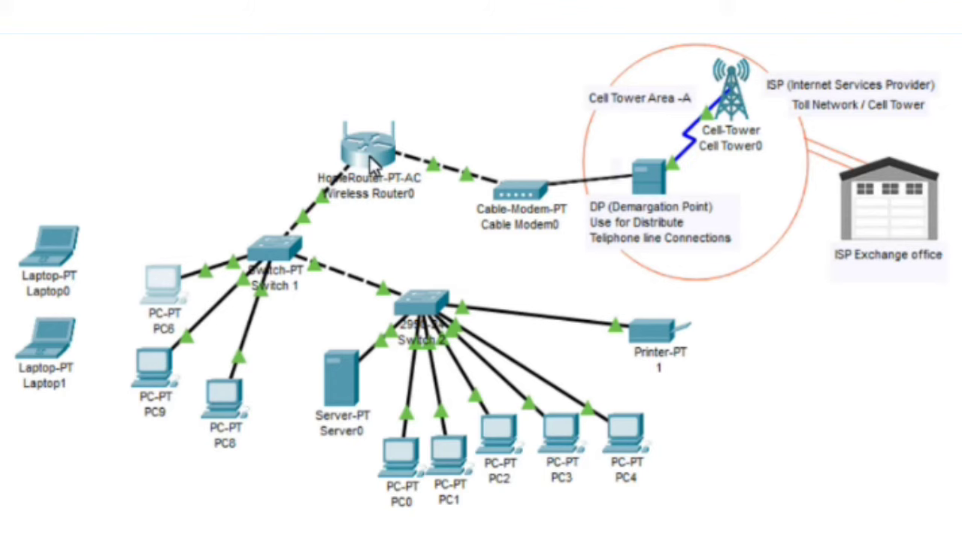
mouse_move(369, 154)
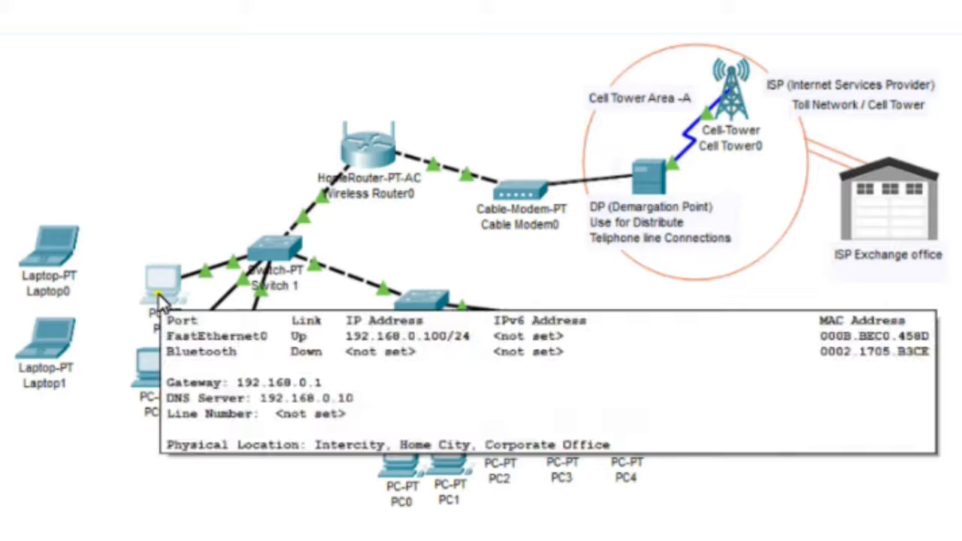
click(159, 292)
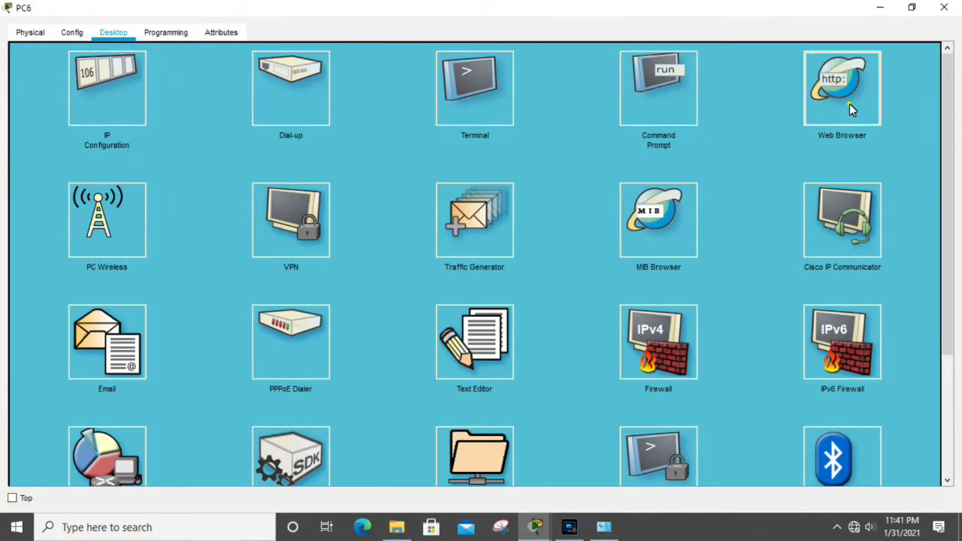
click(849, 104)
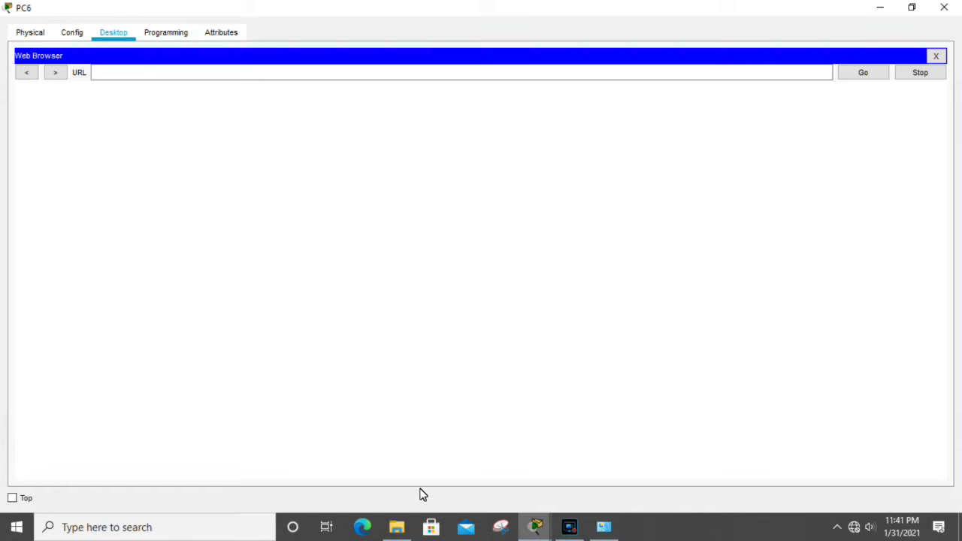
click(362, 527)
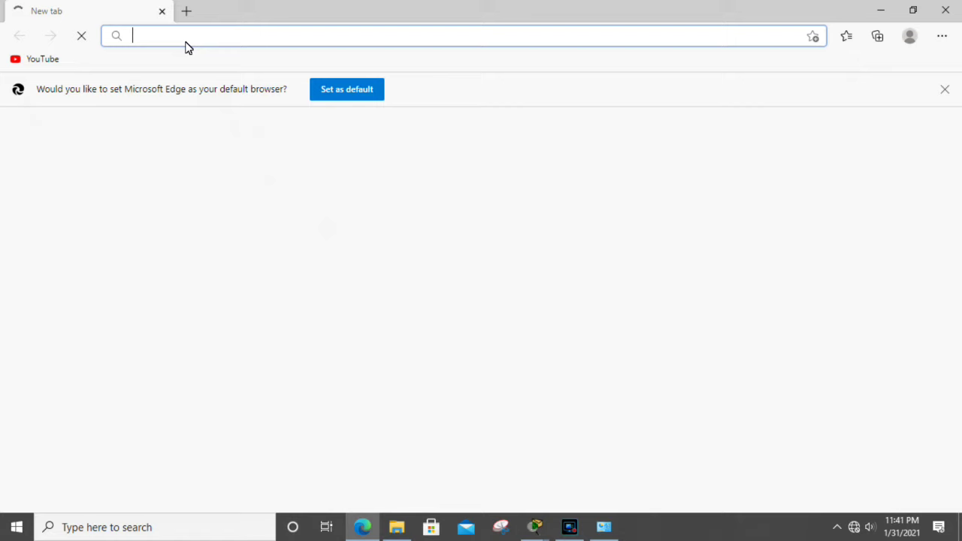
Step: Start entering 192.168.0 in Edge, then minimize Edge to return to PC6's web browser
text(192.16)
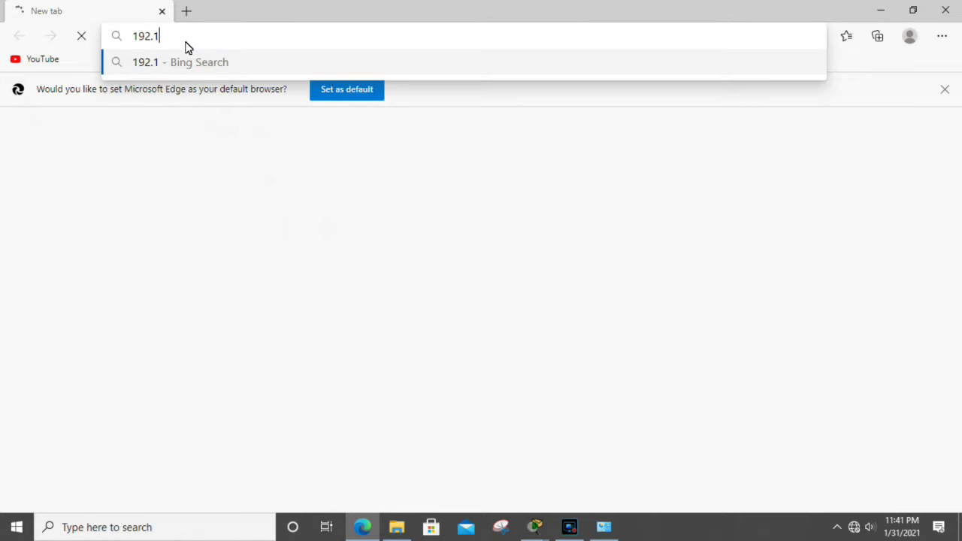
text(8.0)
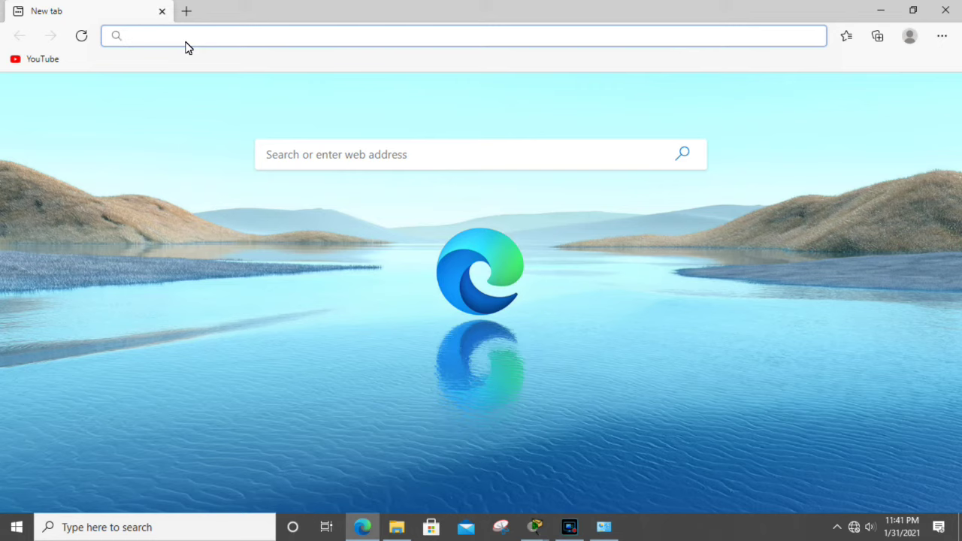
click(882, 12)
click(143, 75)
text(192.1)
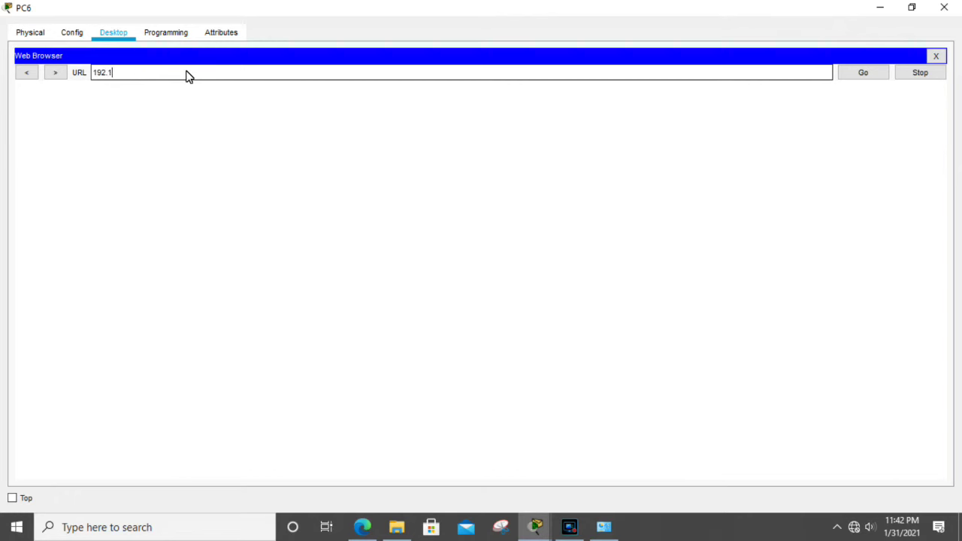
text(68.0.1)
key(Return)
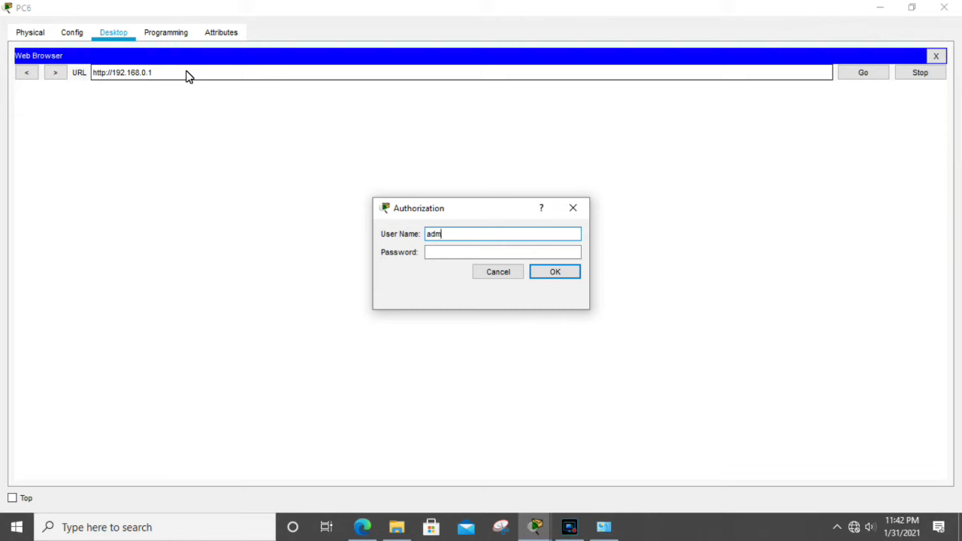
key(Tab)
text(admin)
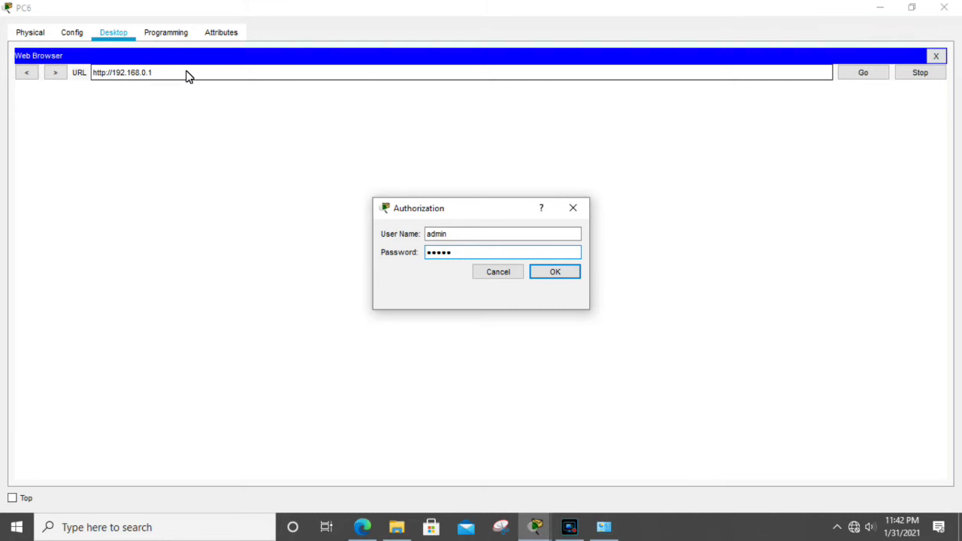
key(Return)
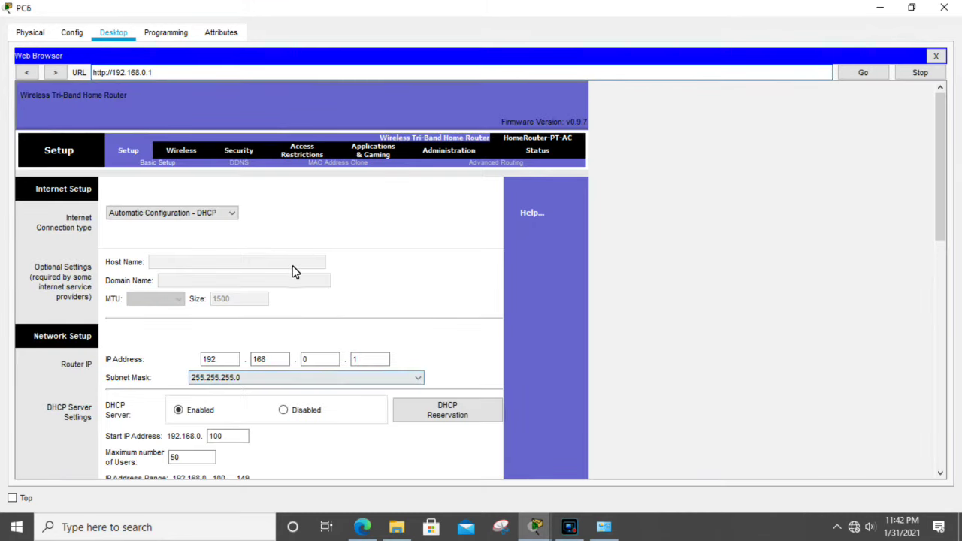
Step: Show the router's Basic Wireless Settings page, leaving the 2.4 GHz Network Mode at Auto
scroll(461, 318, down, 3)
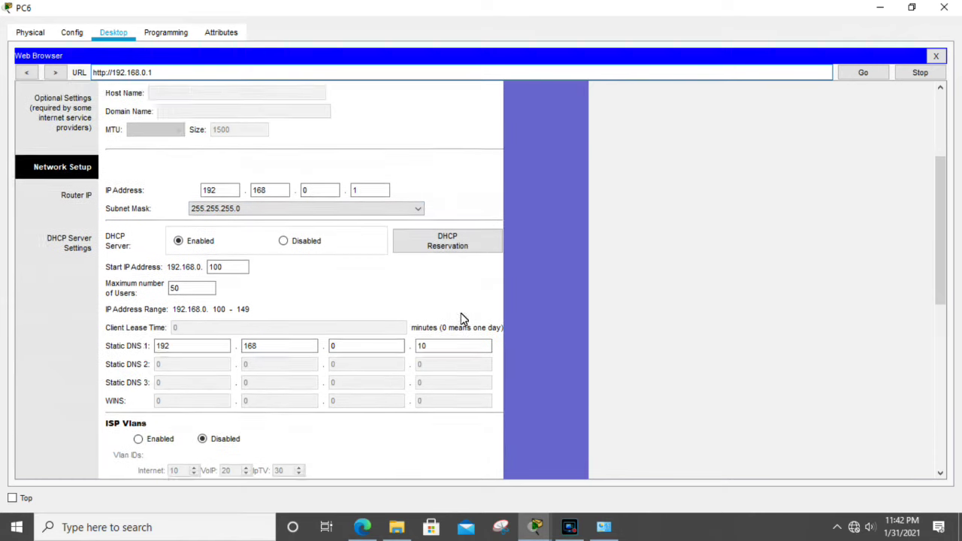
scroll(461, 318, up, 3)
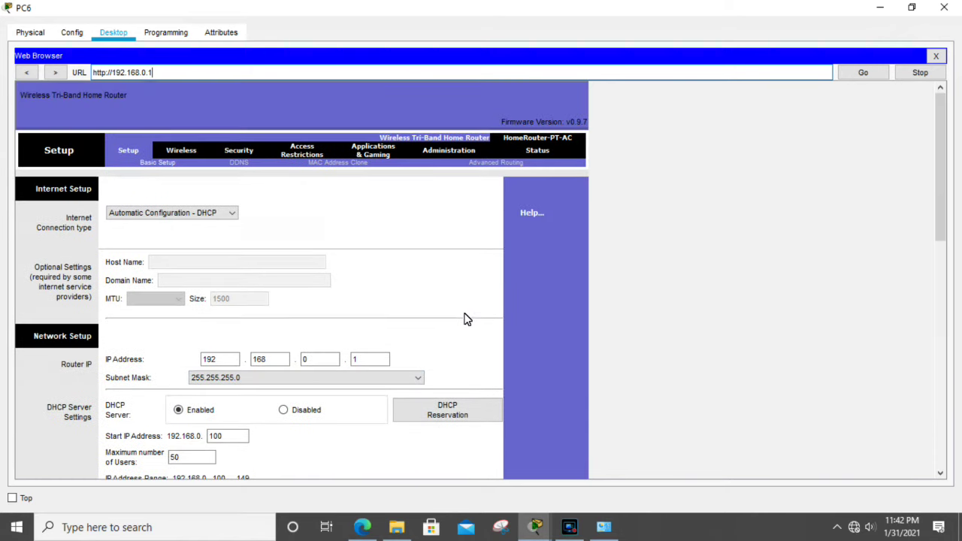
click(178, 150)
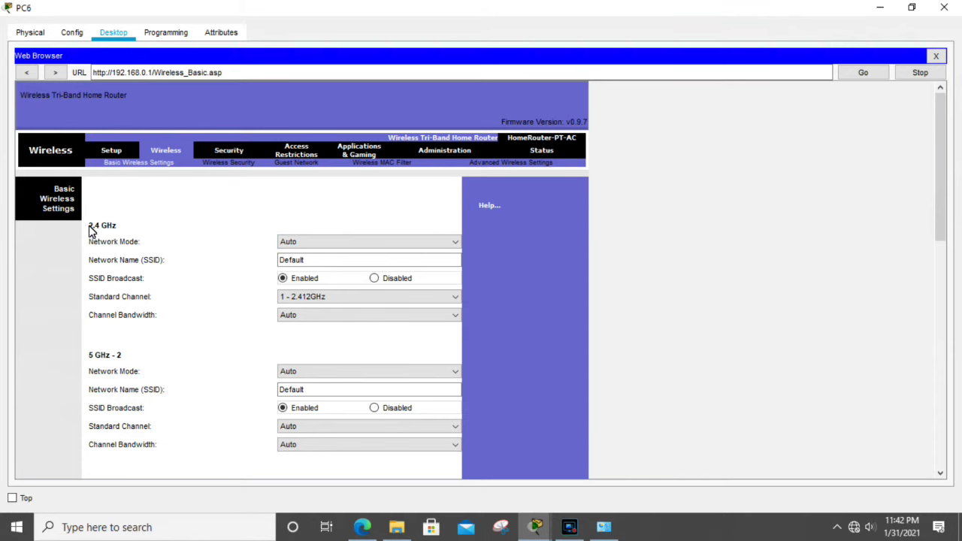
scroll(126, 281, down, 1)
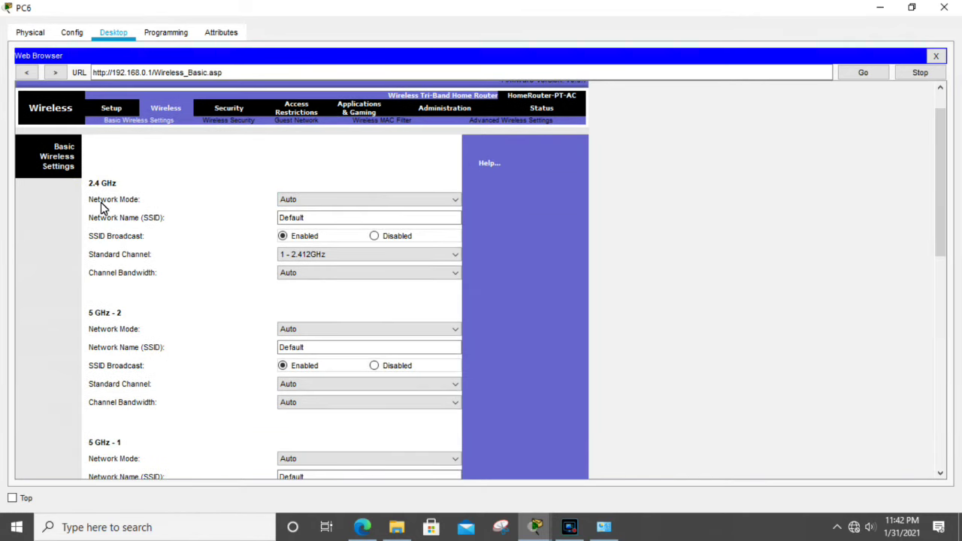
scroll(112, 319, down, 2)
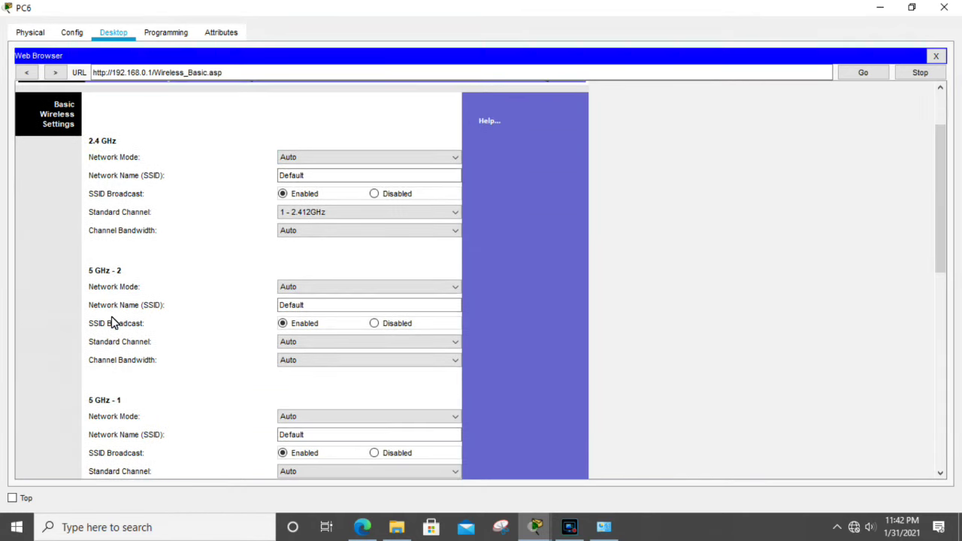
scroll(112, 316, up, 3)
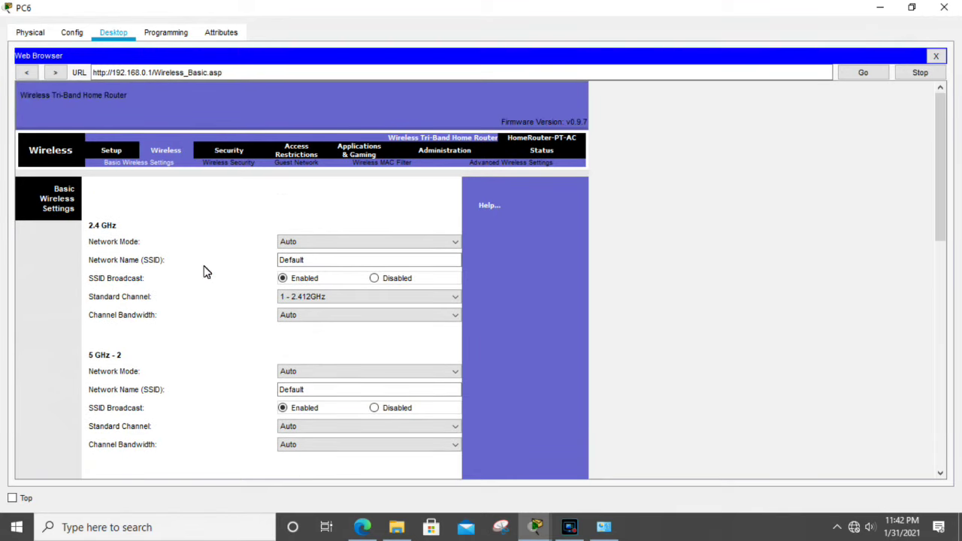
scroll(149, 264, down, 6)
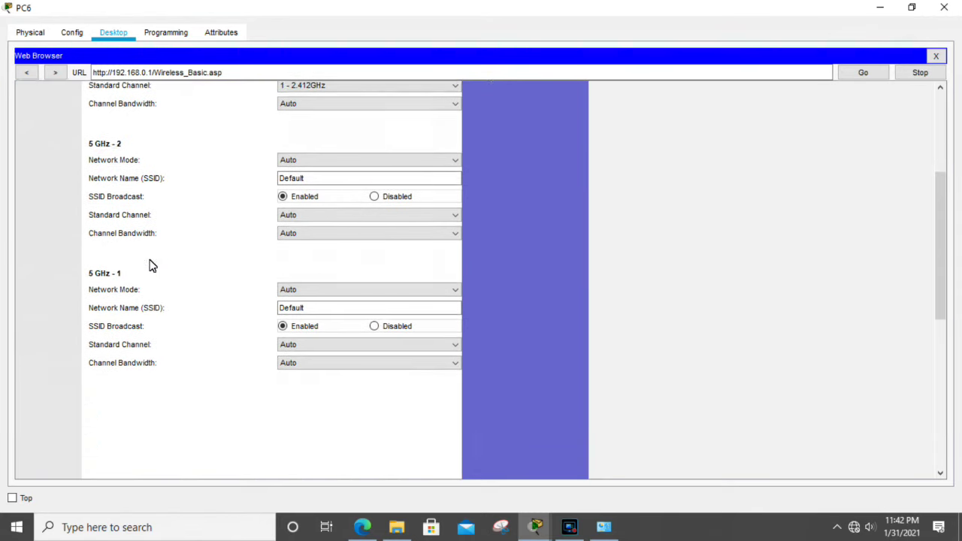
scroll(153, 264, up, 5)
click(385, 202)
click(387, 205)
scroll(362, 318, down, 1)
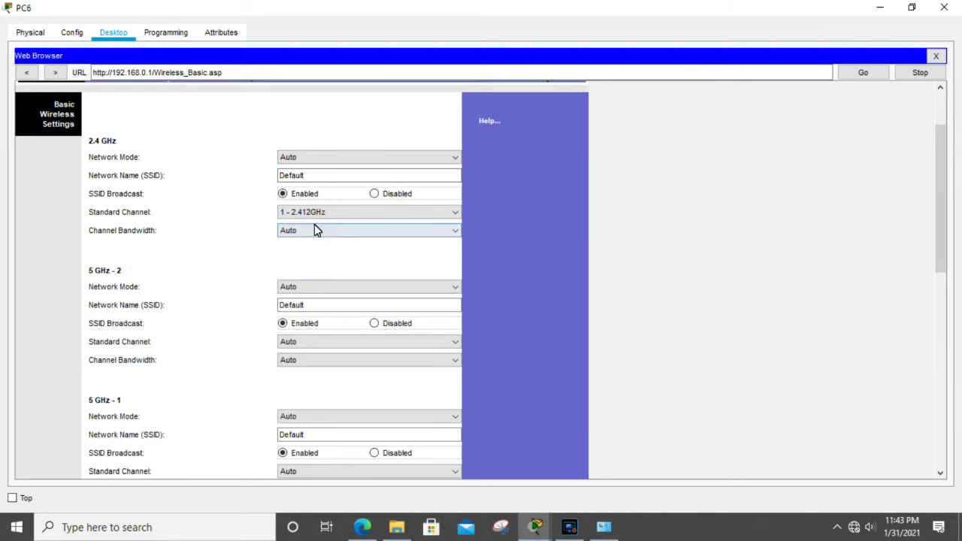
click(378, 213)
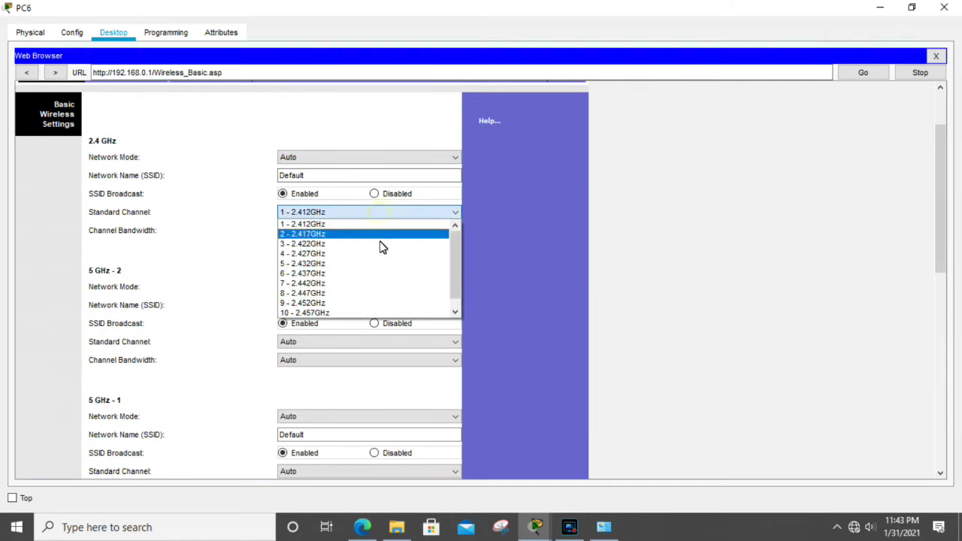
click(379, 224)
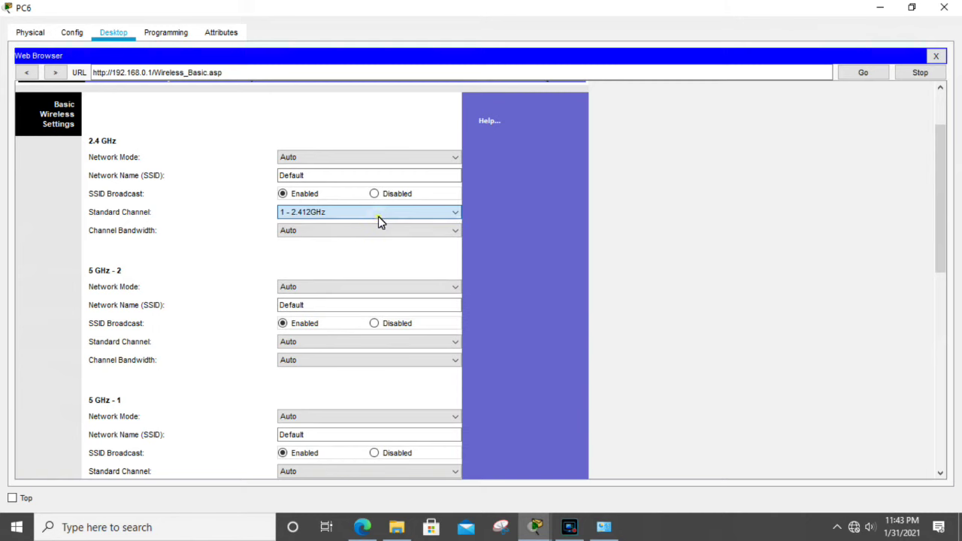
click(417, 214)
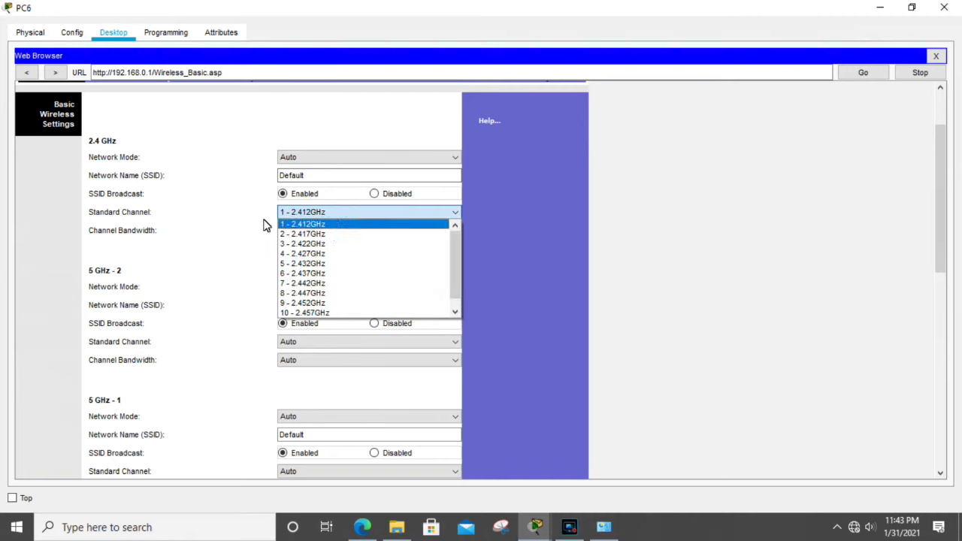
click(369, 213)
click(365, 213)
click(341, 214)
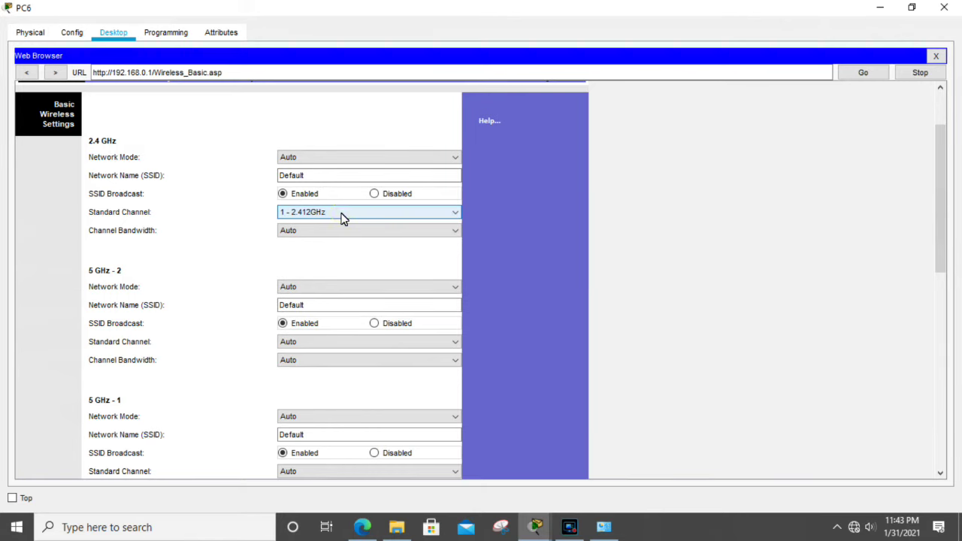
click(342, 217)
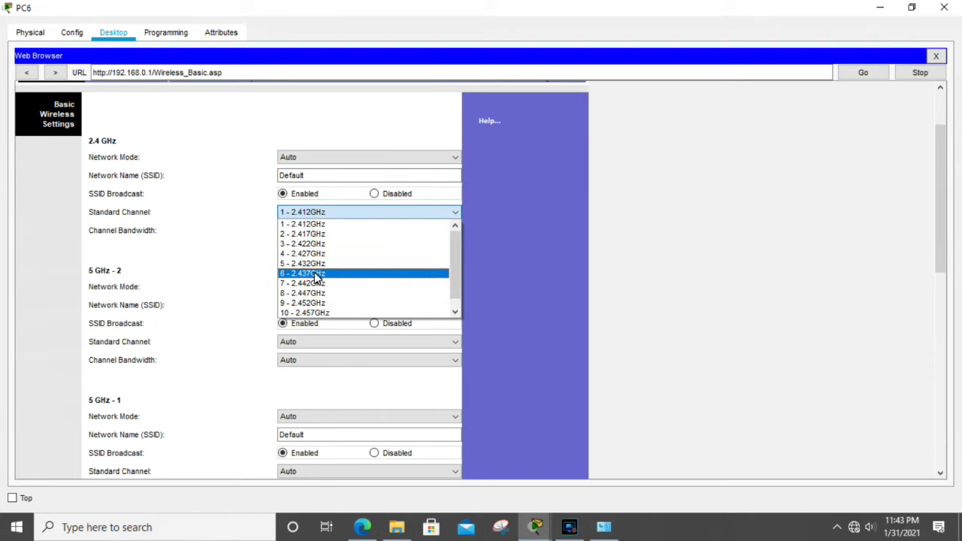
click(241, 266)
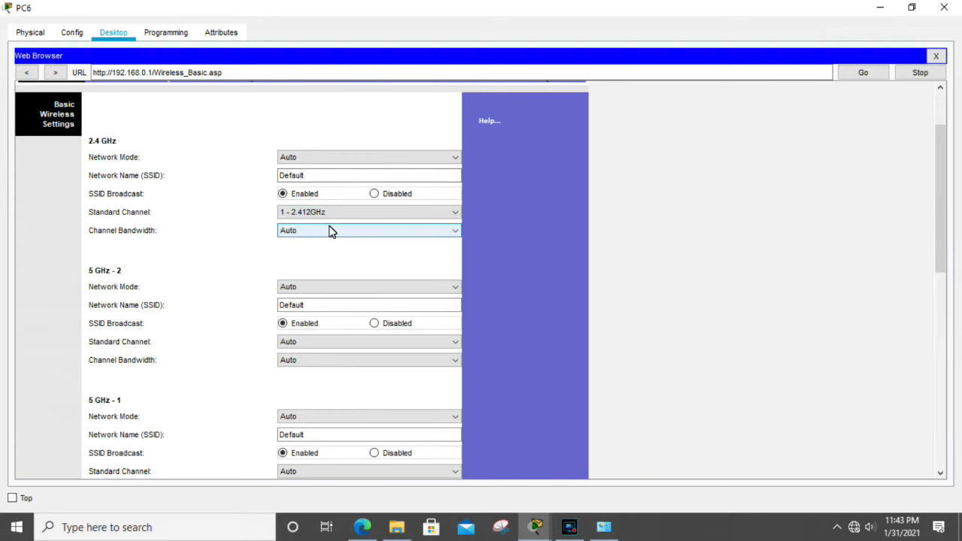
scroll(274, 242, down, 3)
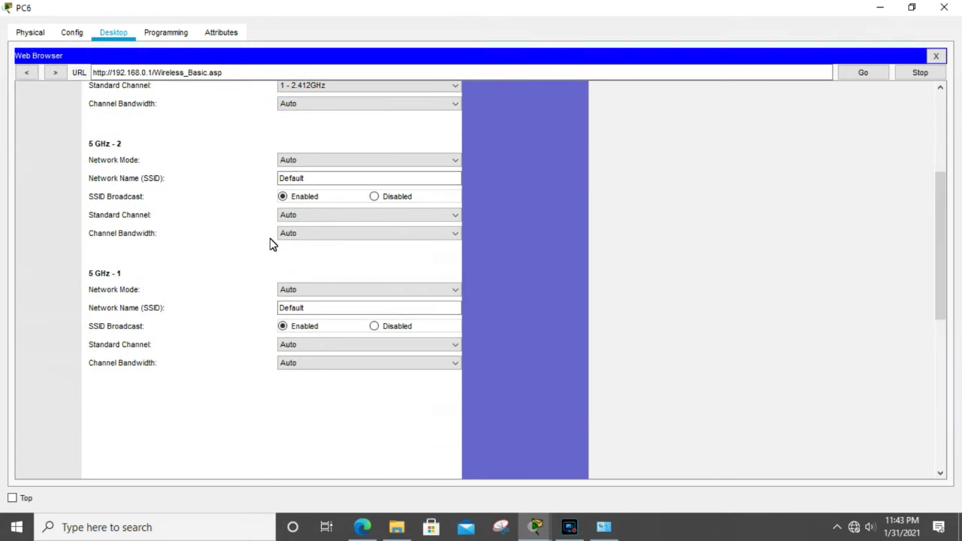
scroll(272, 244, up, 3)
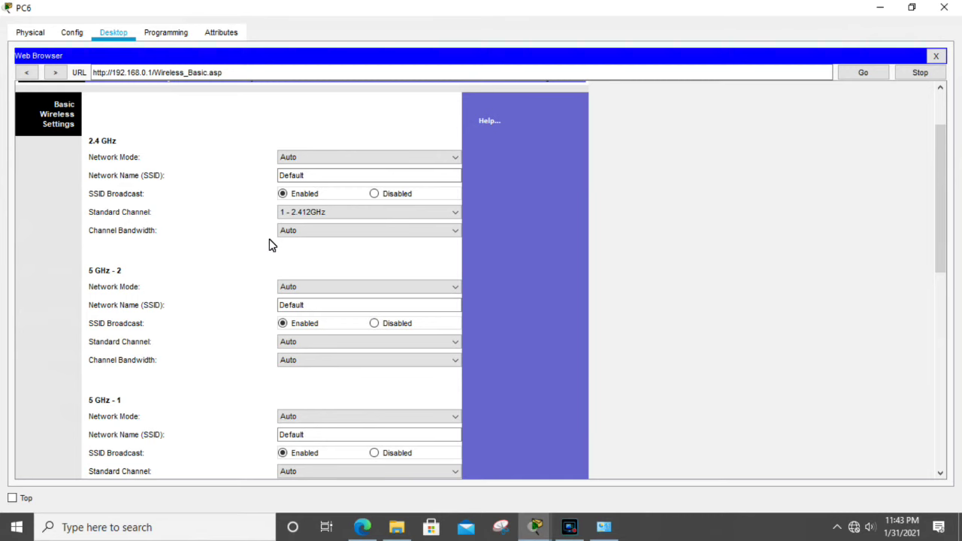
scroll(239, 216, up, 2)
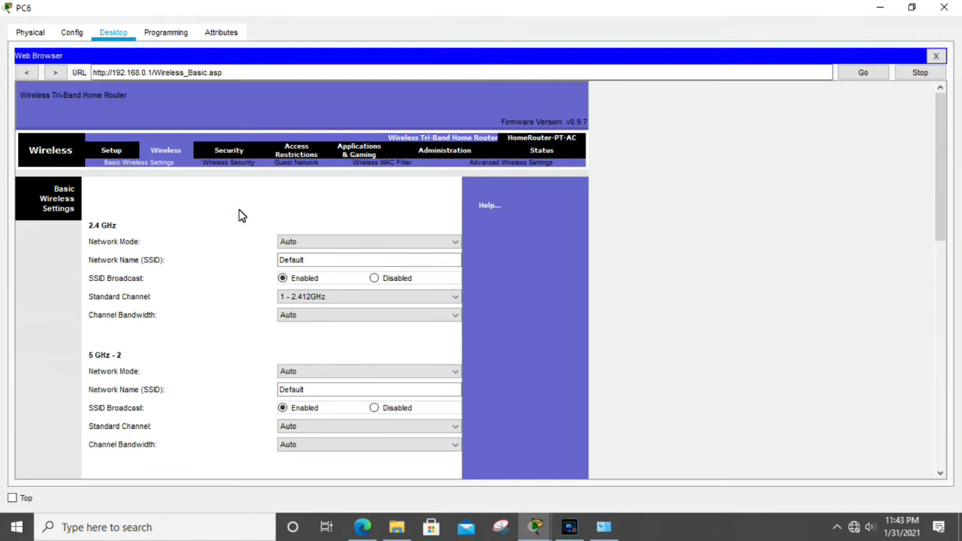
click(362, 241)
click(362, 241)
scroll(251, 303, down, 2)
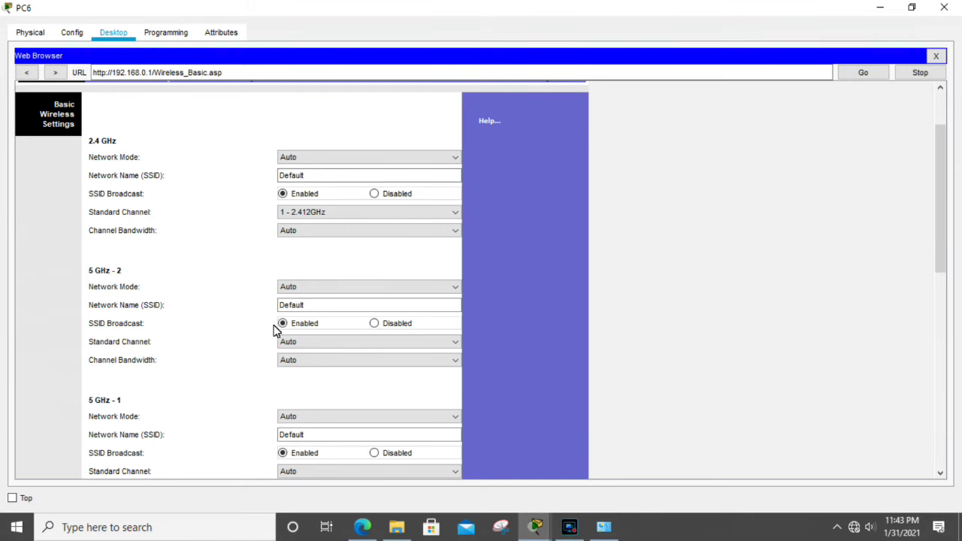
scroll(211, 359, down, 1)
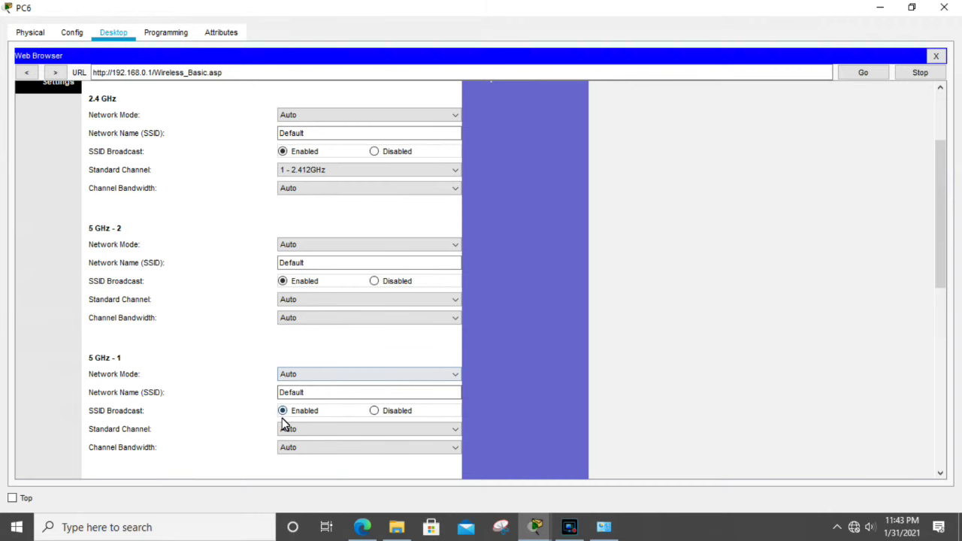
scroll(281, 422, up, 1)
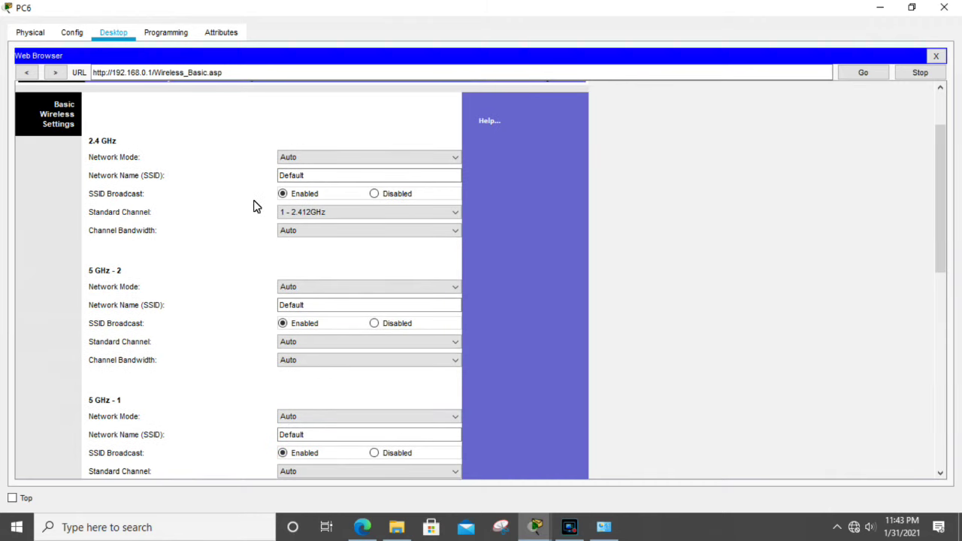
scroll(255, 206, up, 2)
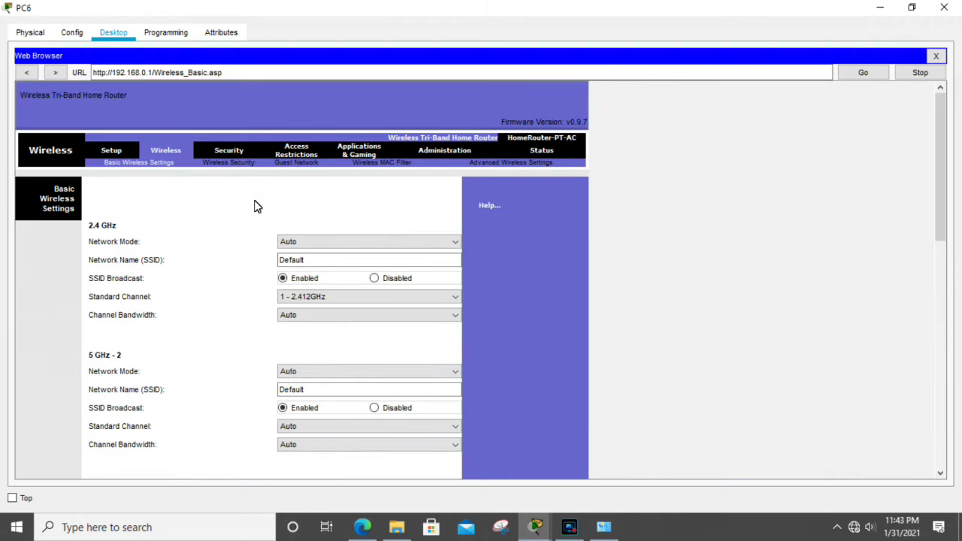
Step: Secure the router's 2.4 GHz band with WPA2 Personal, AES encryption and a passphrase
click(217, 164)
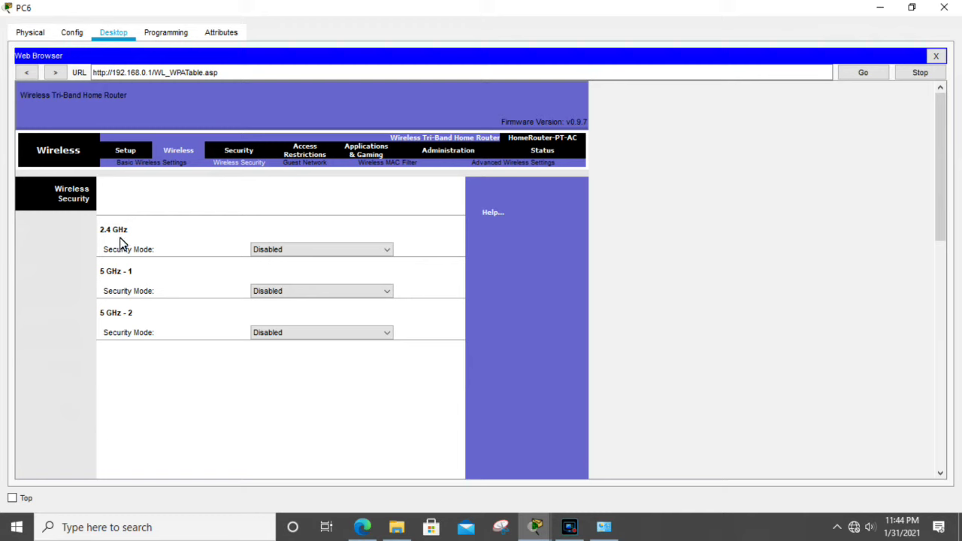
click(336, 249)
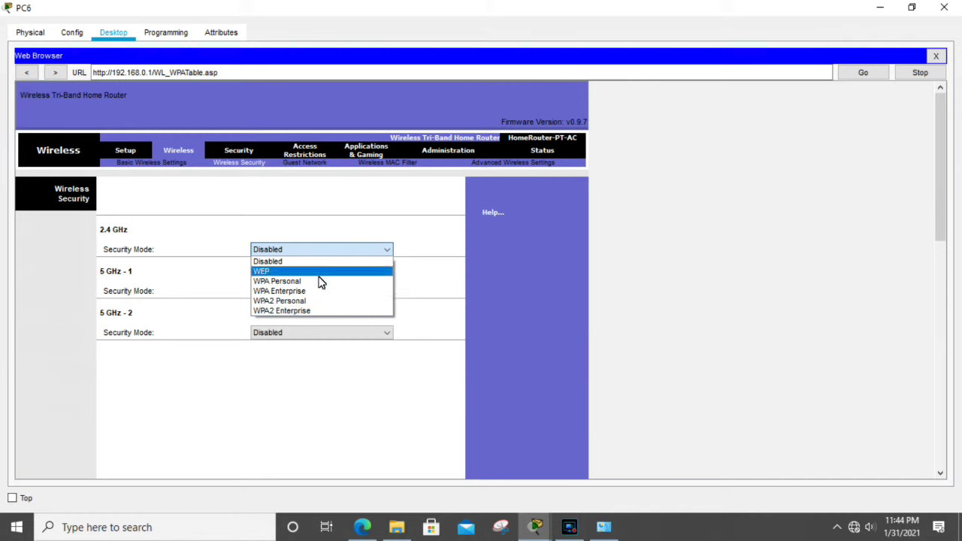
key(Up)
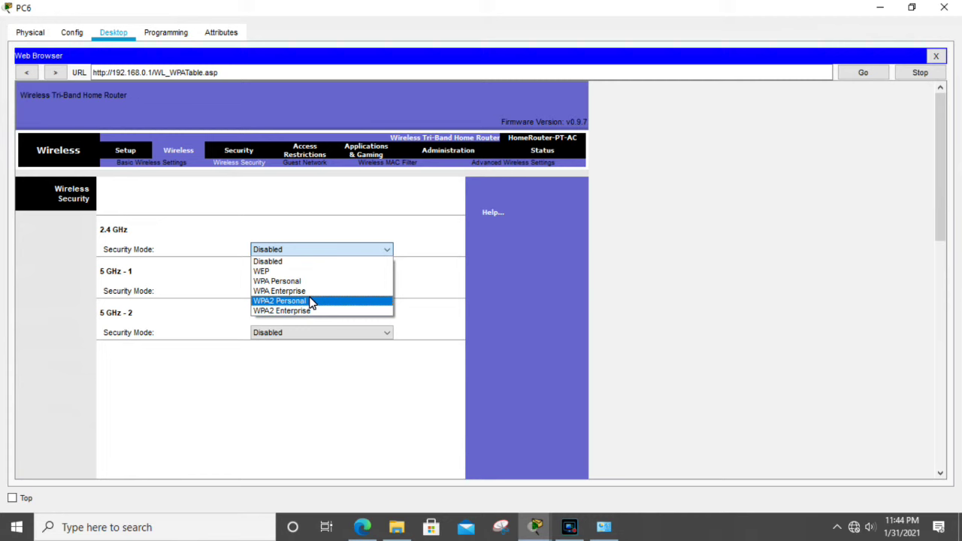
click(312, 302)
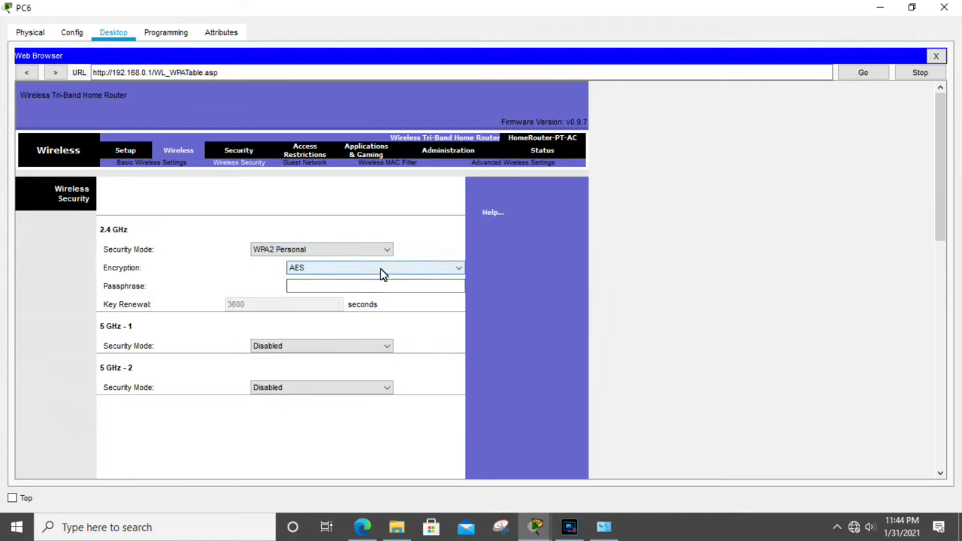
click(358, 271)
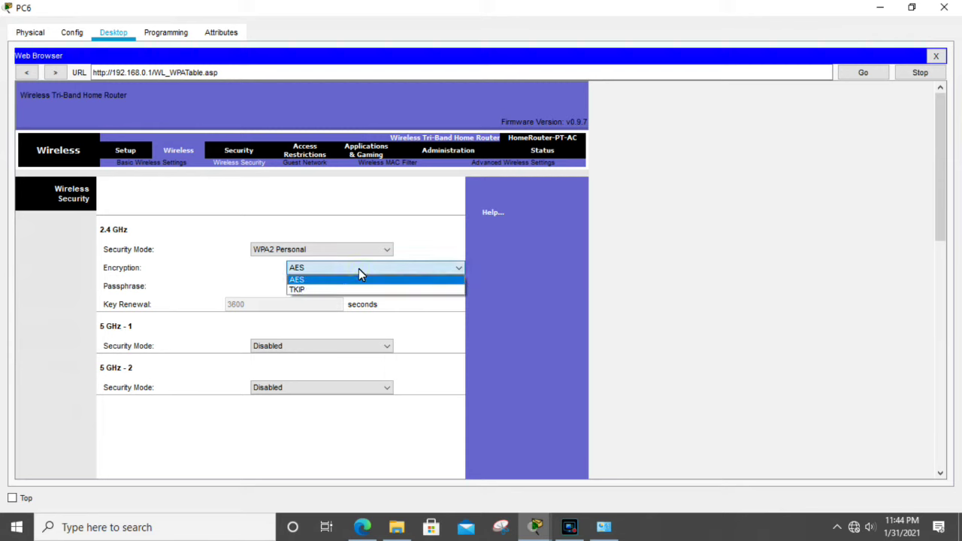
click(358, 271)
click(343, 287)
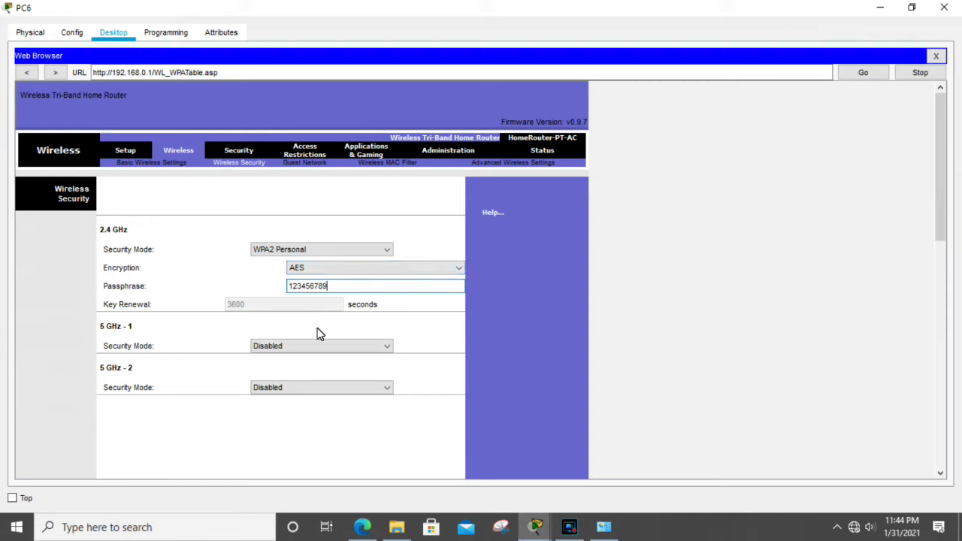
click(196, 332)
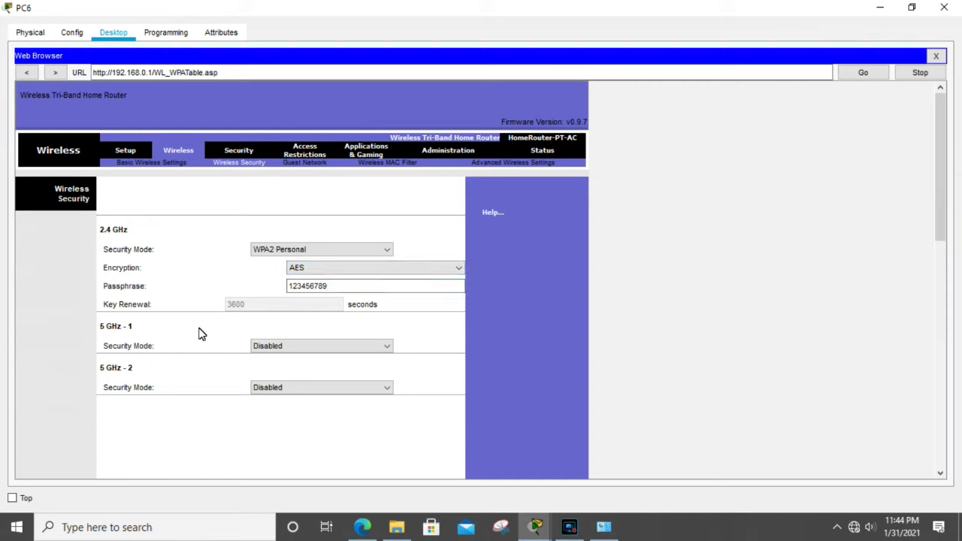
Step: Leave security Disabled on both the 5 GHz - 1 and 5 GHz - 2 bands
click(348, 344)
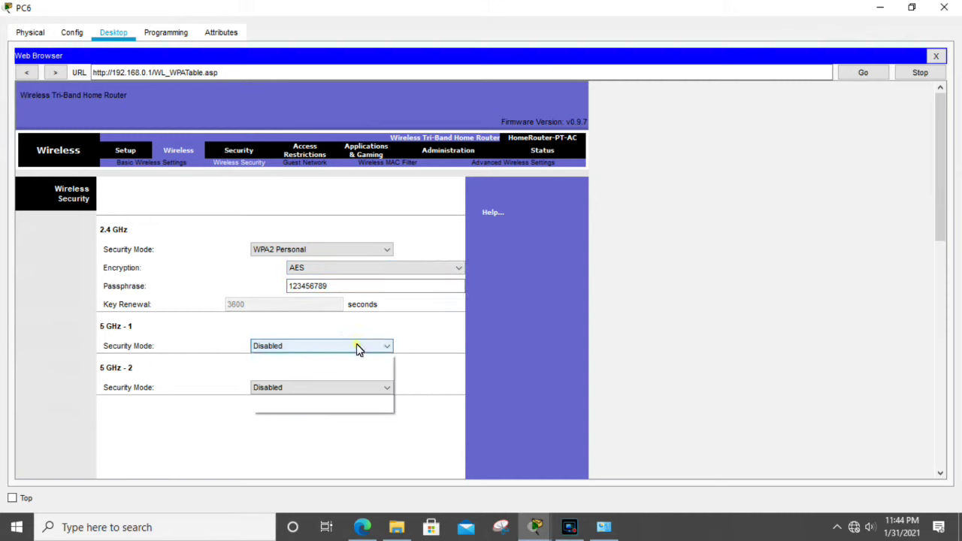
click(218, 365)
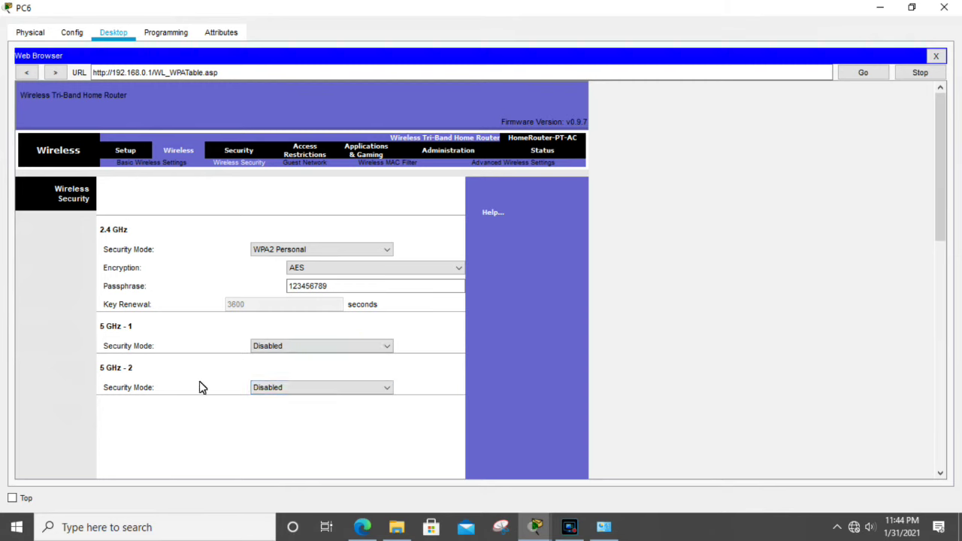
click(340, 387)
click(344, 389)
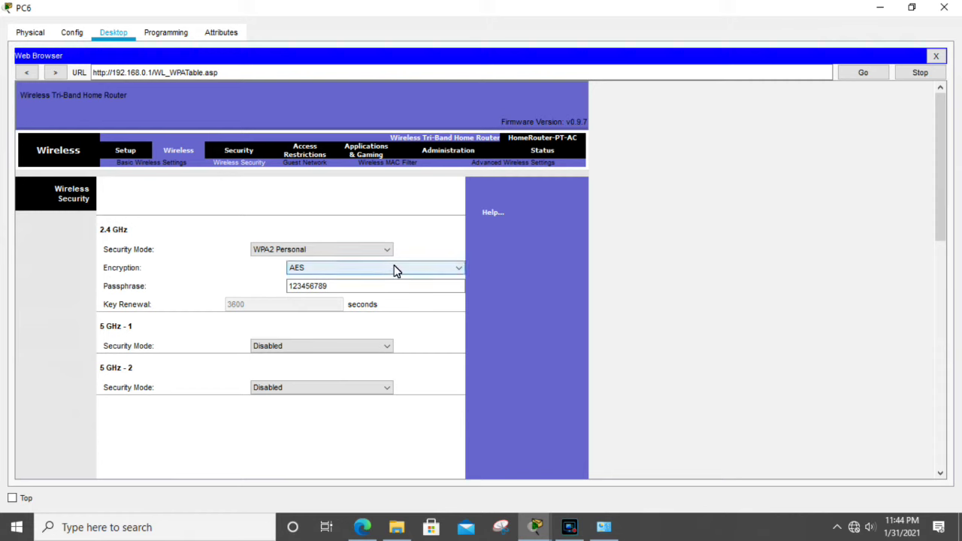
drag(941, 169, 944, 436)
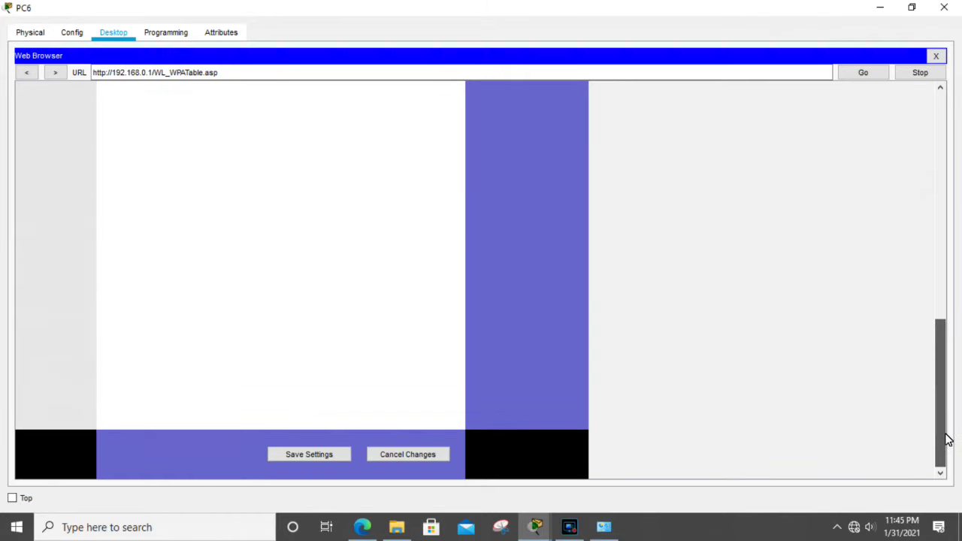
Step: Save the router's wireless security settings and move Laptop0 and Laptop1 higher on the canvas
click(304, 460)
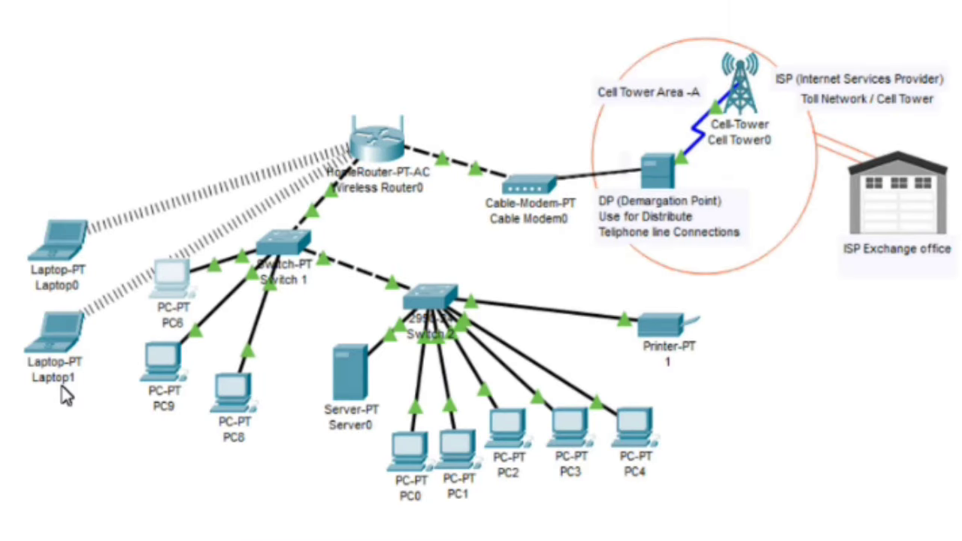
drag(53, 266, 65, 167)
drag(67, 342, 69, 289)
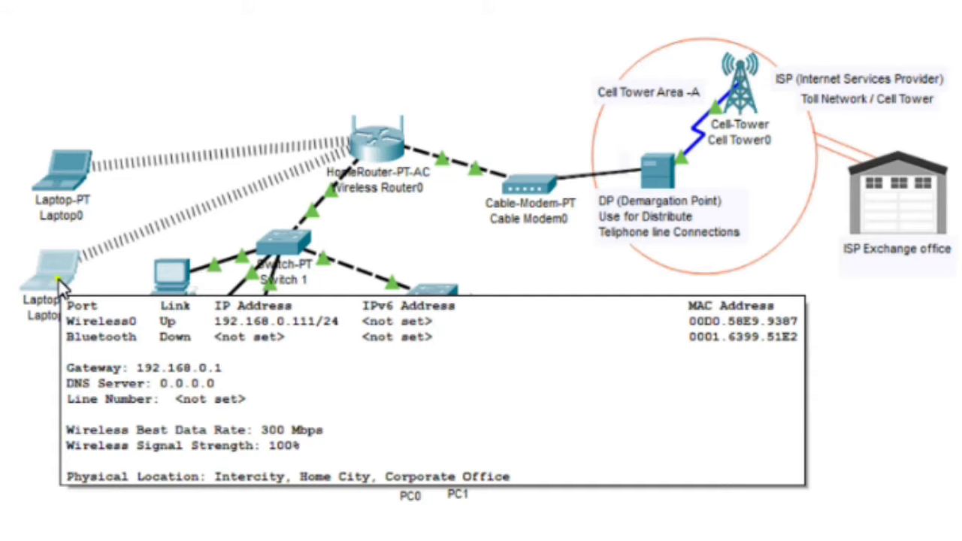
Step: Check Laptop1's IP Configuration: Wireless0 on DHCP with 192.168.0.111 and gateway 192.168.0.1
click(58, 278)
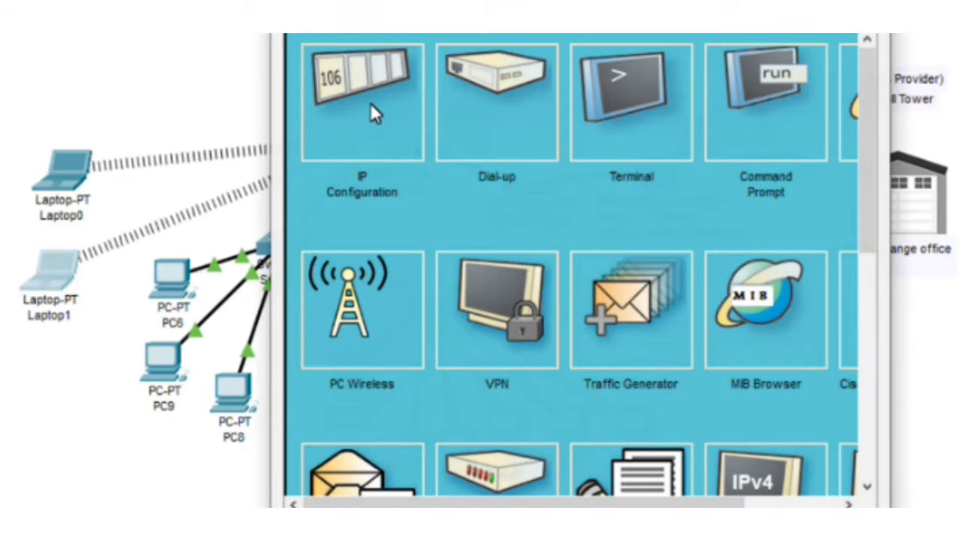
click(371, 106)
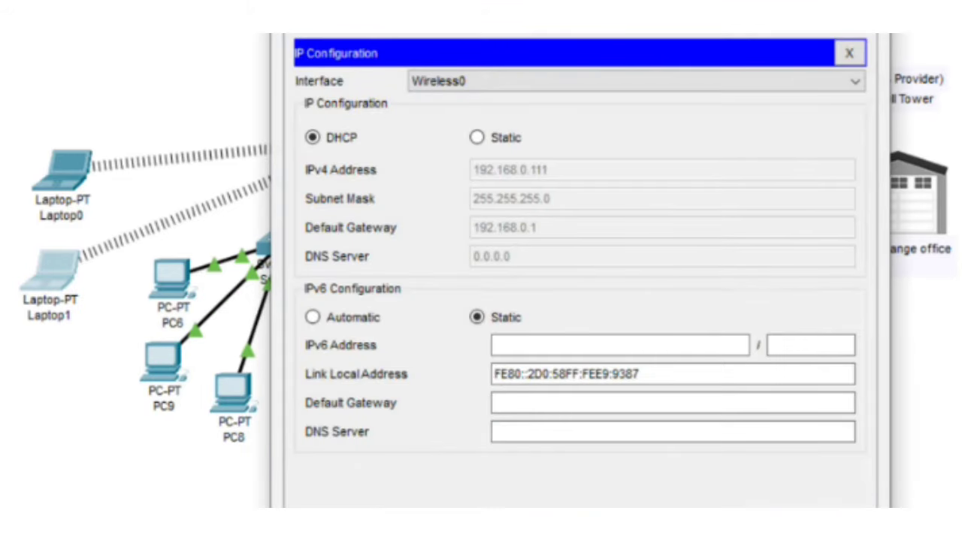
click(845, 78)
click(846, 78)
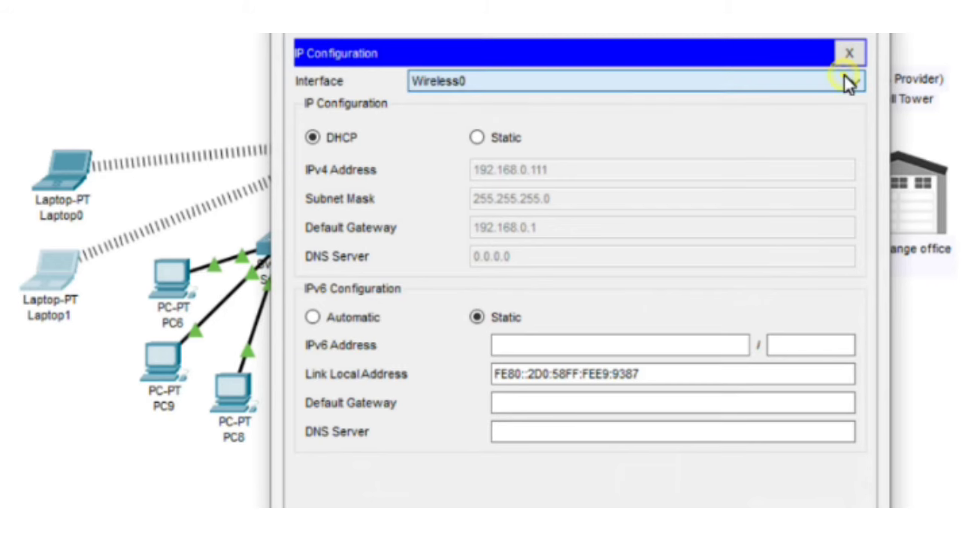
click(509, 94)
click(508, 93)
click(394, 36)
Step: Enlarge Laptop1's window and review its Wireless0 WPA2-PSK settings and passphrase
click(382, 139)
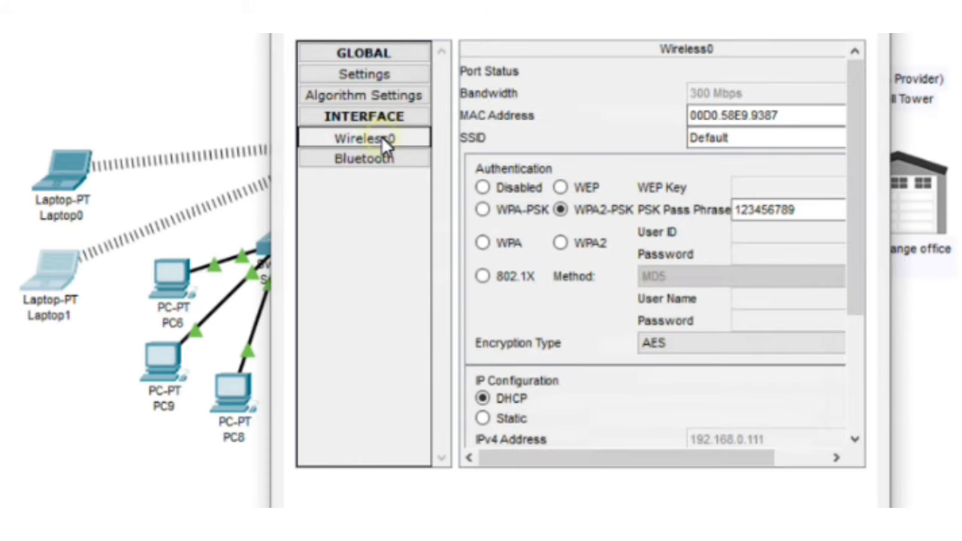
double_click(629, 71)
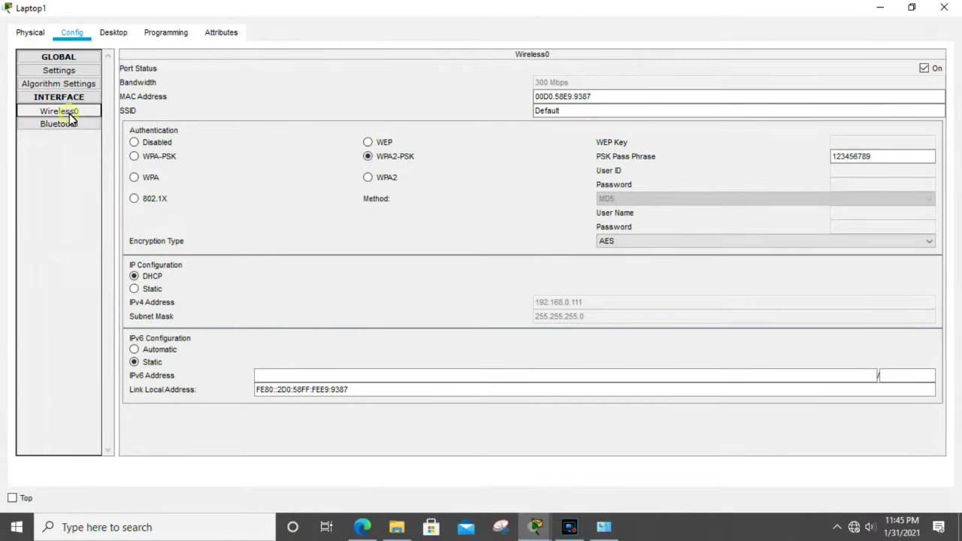
click(69, 113)
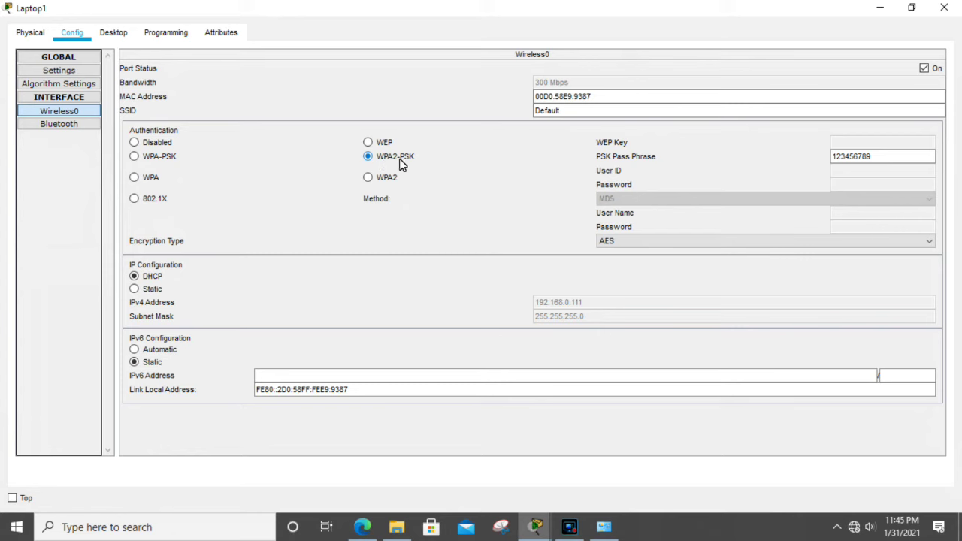
double_click(843, 158)
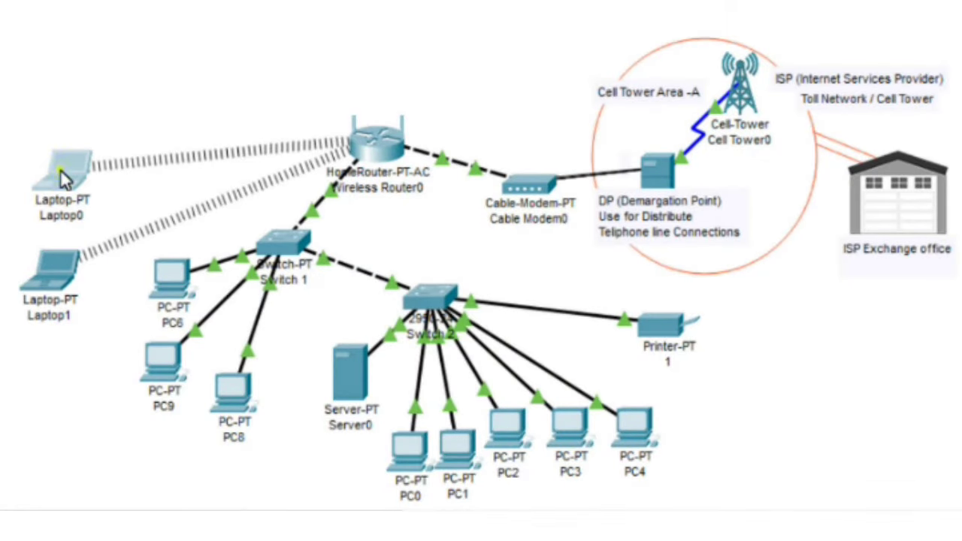
Step: Compare with Laptop0's Wireless0 settings: WPA2-PSK, AES and DHCP address 192.168.0.112
click(60, 169)
click(385, 166)
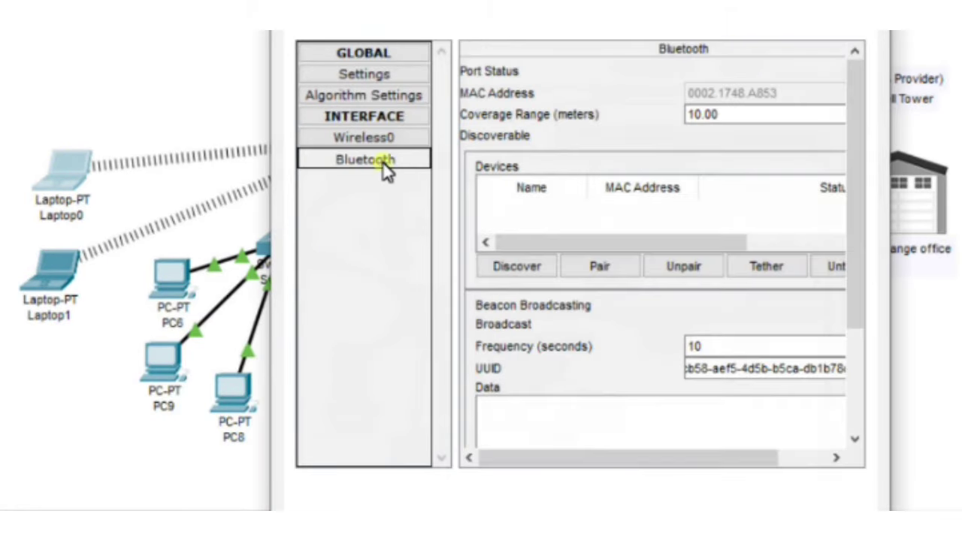
click(384, 143)
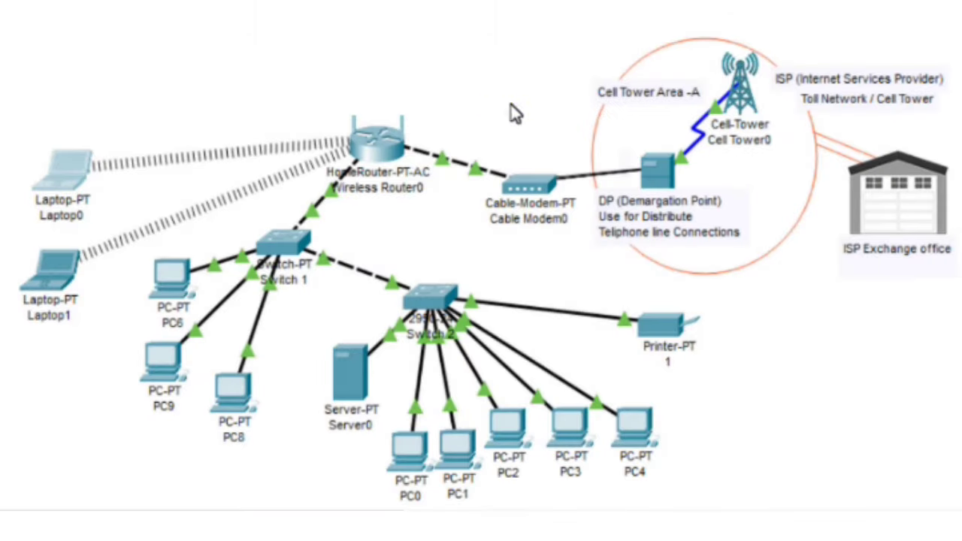
Step: Renew Laptop0's DHCP lease by switching Static then DHCP, picking up DNS server 192.168.0.10
click(516, 93)
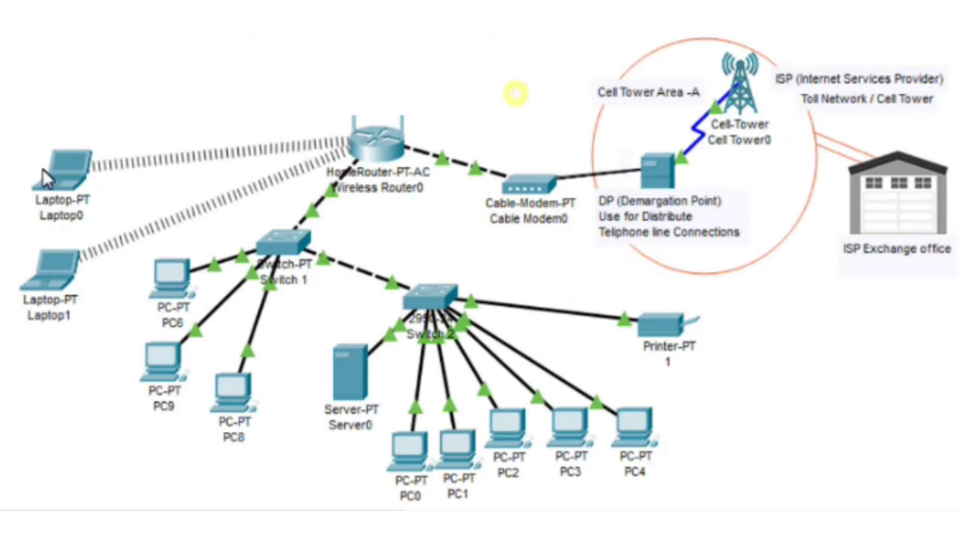
mouse_move(82, 185)
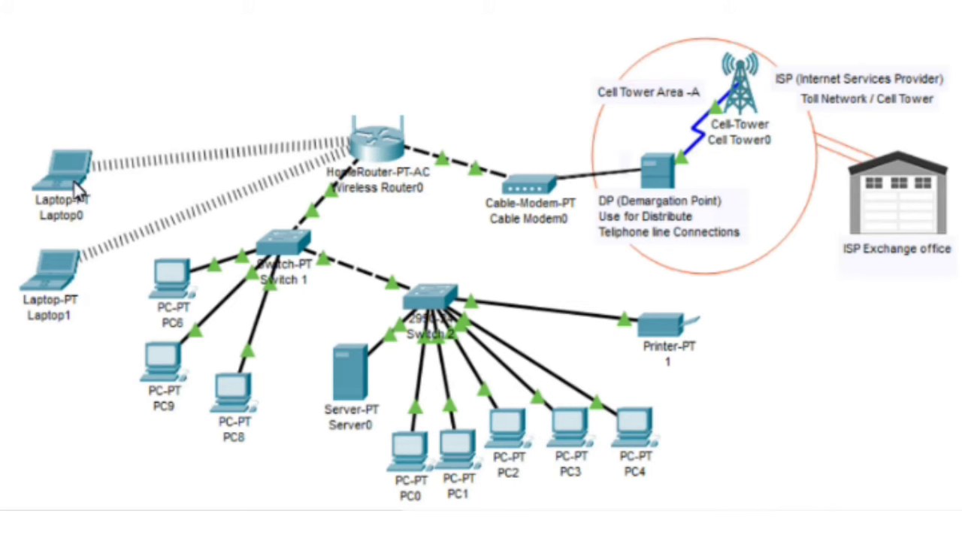
click(79, 189)
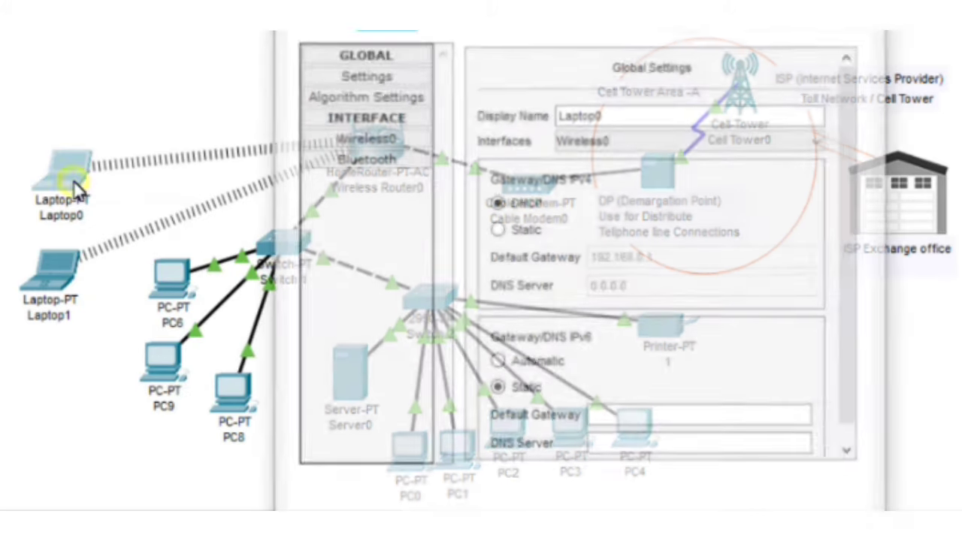
click(434, 32)
click(396, 95)
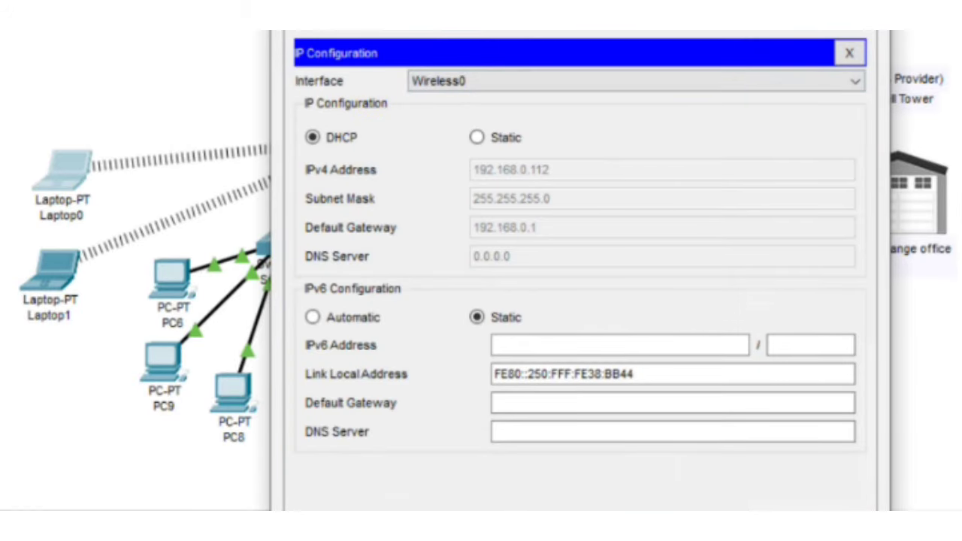
click(477, 137)
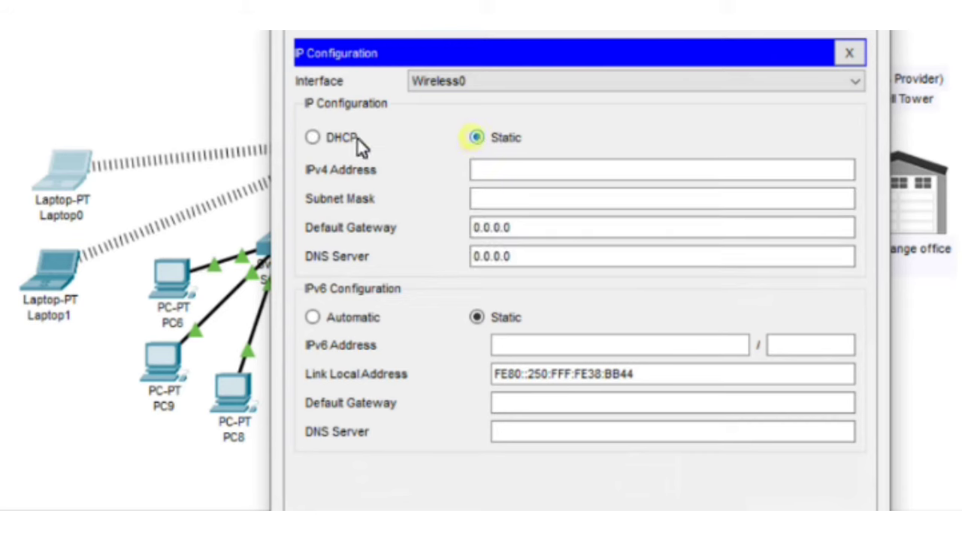
click(312, 138)
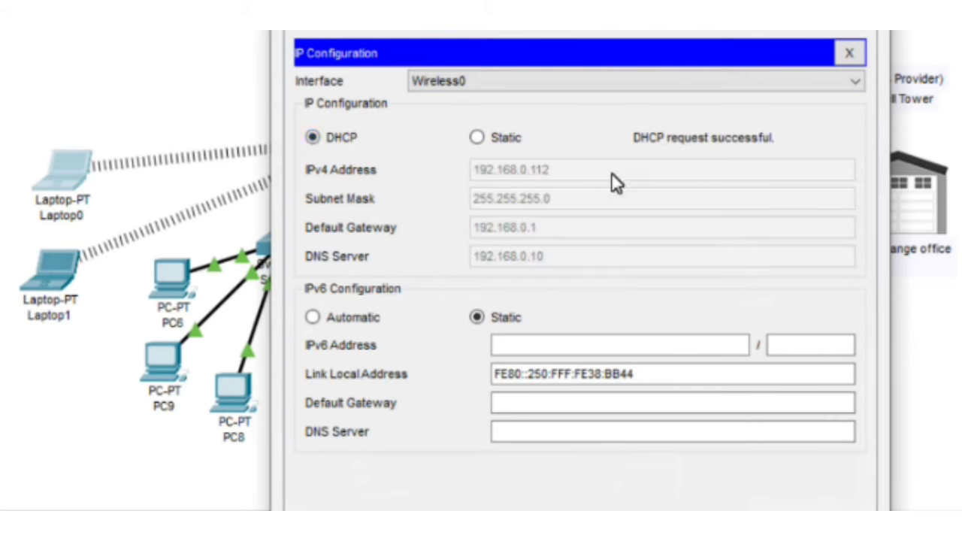
click(848, 52)
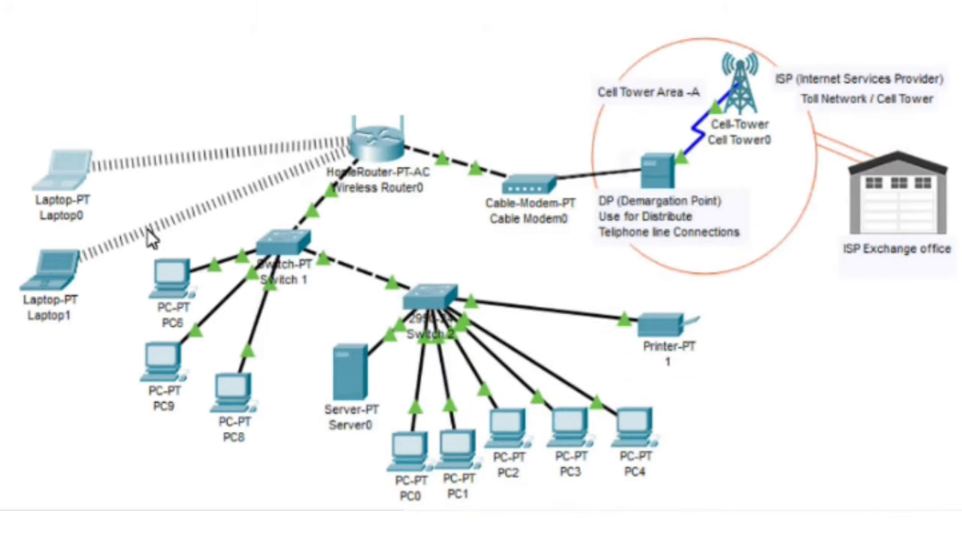
Step: Renew Laptop1's DHCP lease the same way, then bring up Server0's device window
click(61, 271)
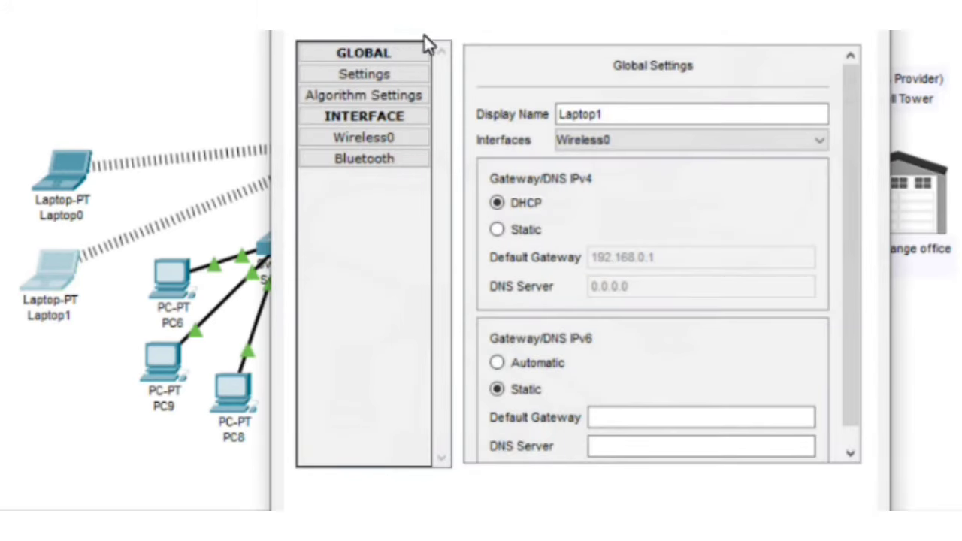
click(462, 32)
click(363, 112)
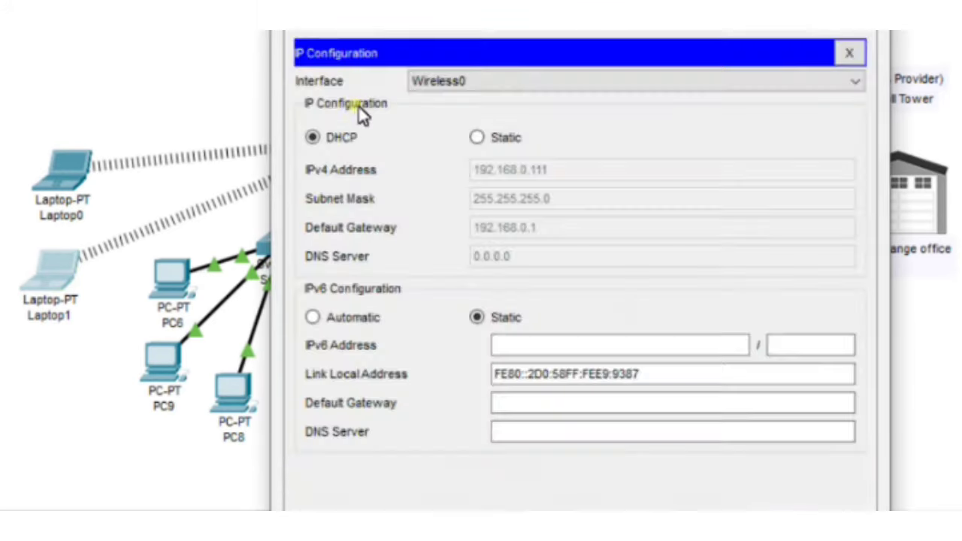
click(476, 138)
click(312, 139)
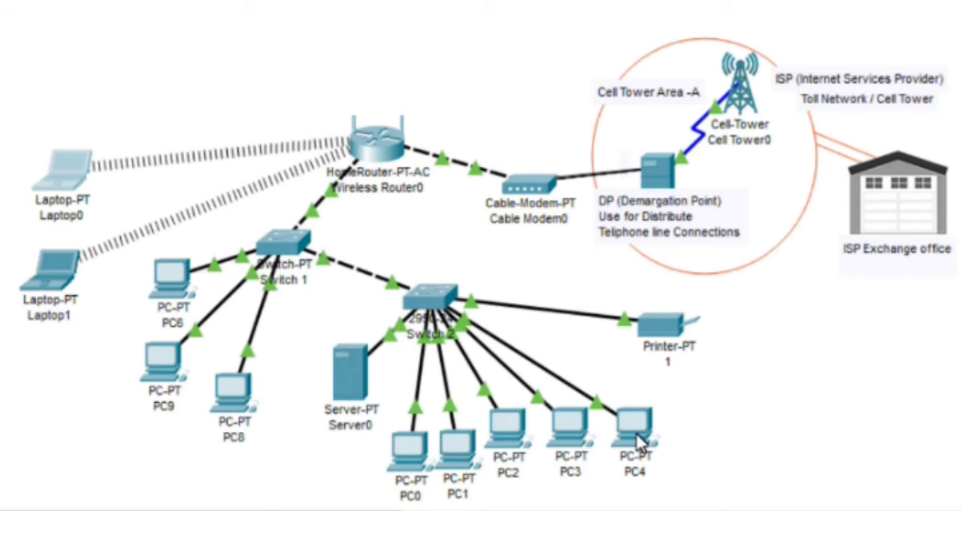
click(346, 381)
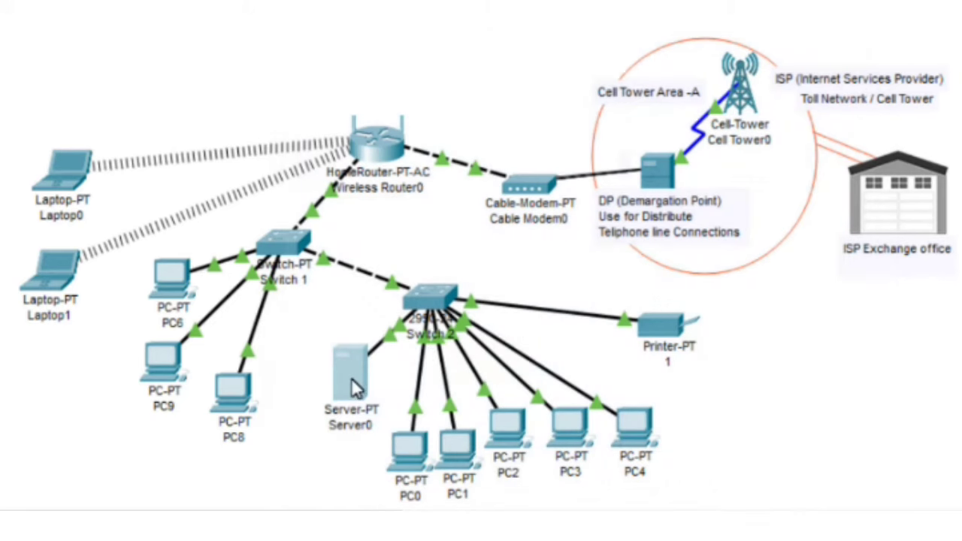
mouse_move(351, 377)
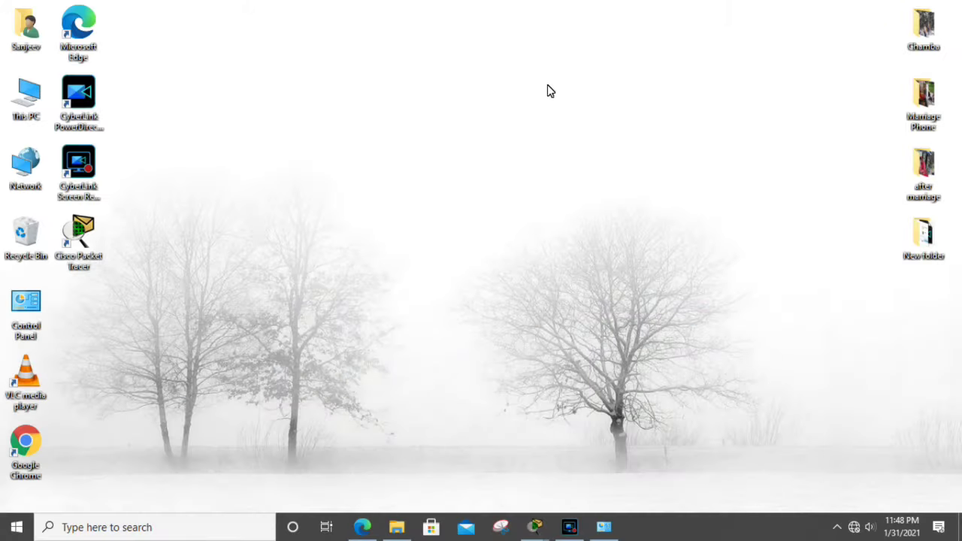
Step: From a maximized This PC view, open Local Disk (E:) Properties and centre the dialog
double_click(22, 99)
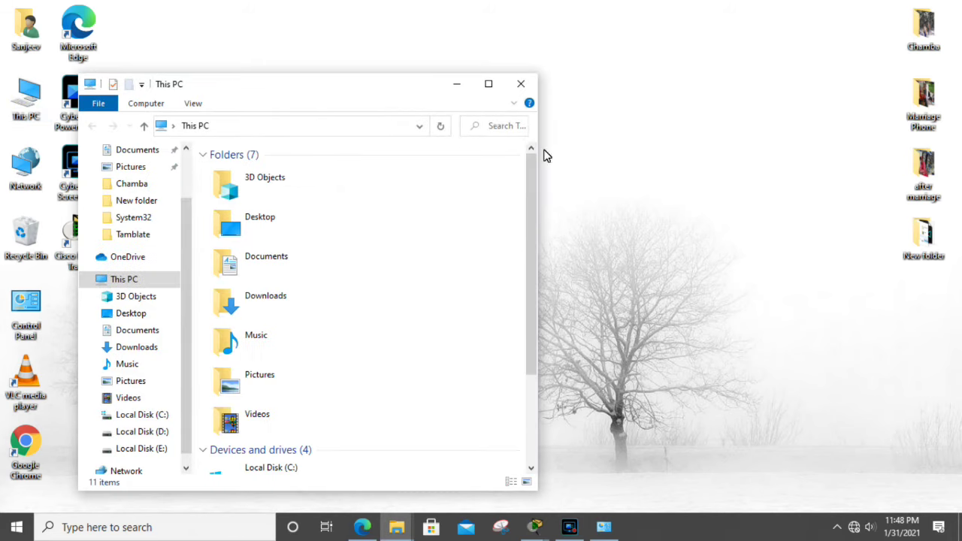
click(479, 88)
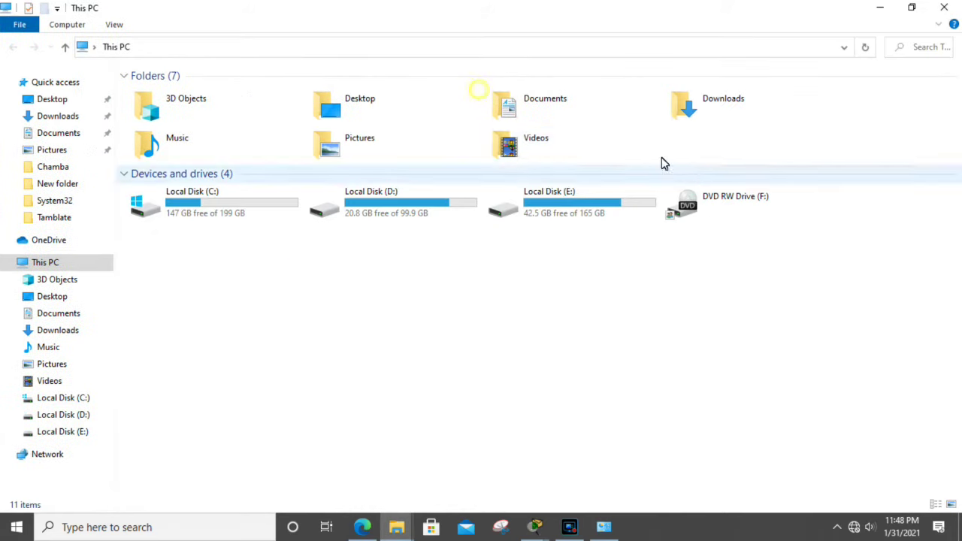
click(589, 213)
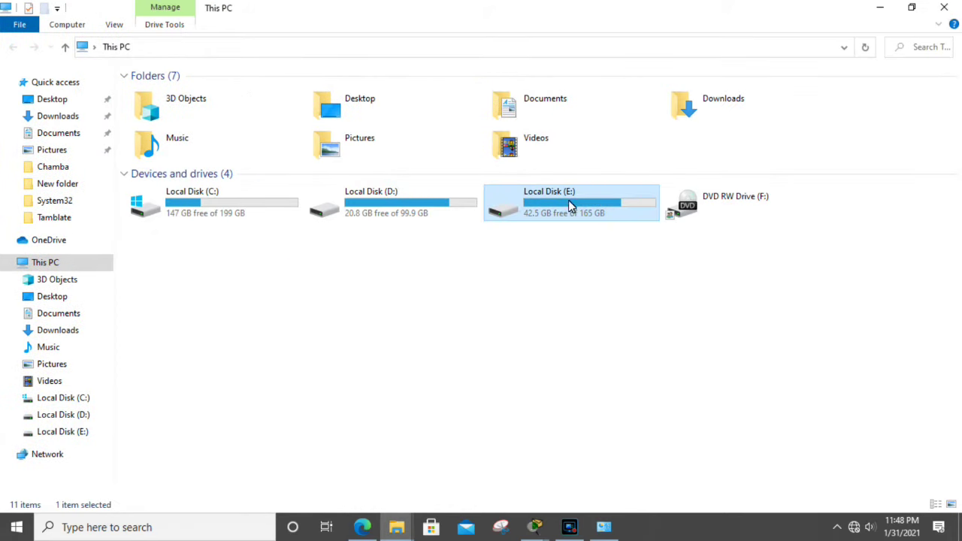
double_click(565, 208)
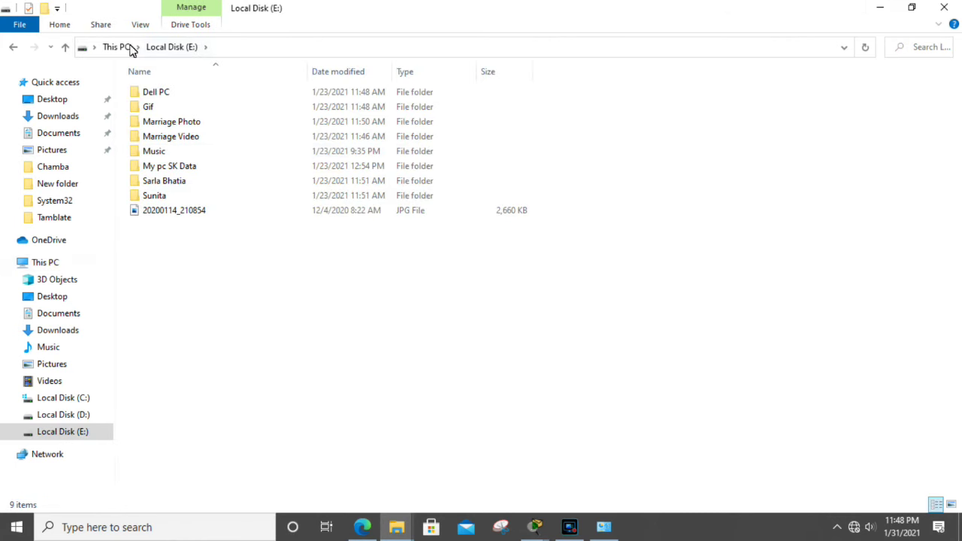
click(13, 48)
right_click(545, 192)
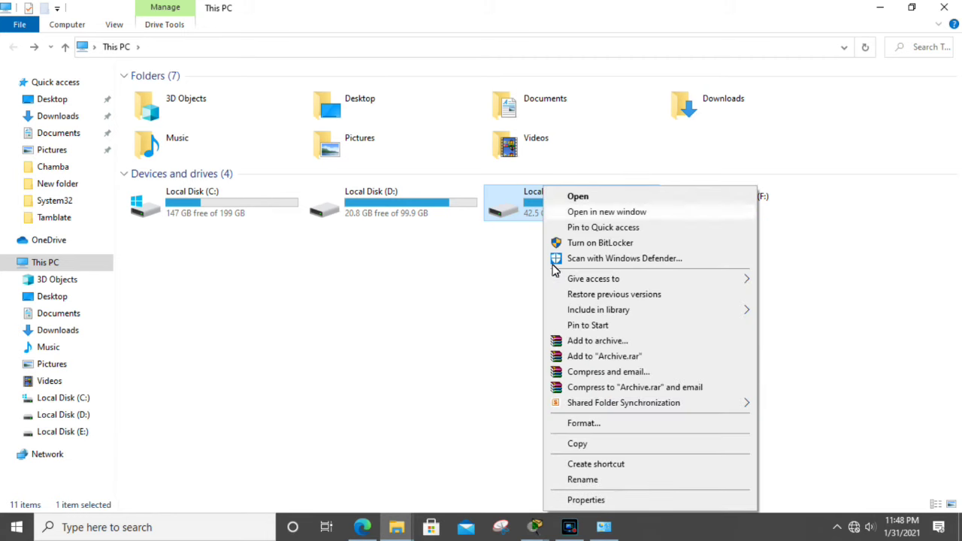
click(586, 500)
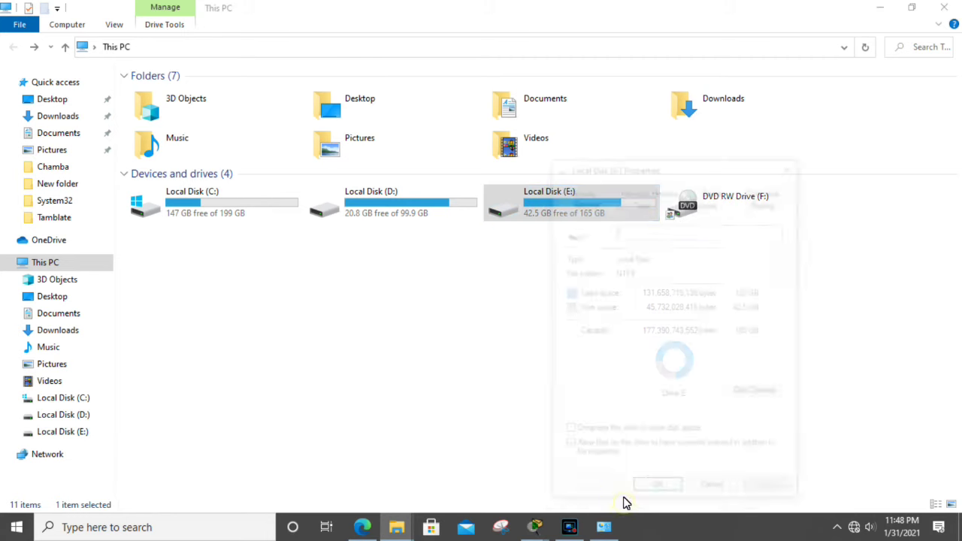
drag(677, 172, 496, 122)
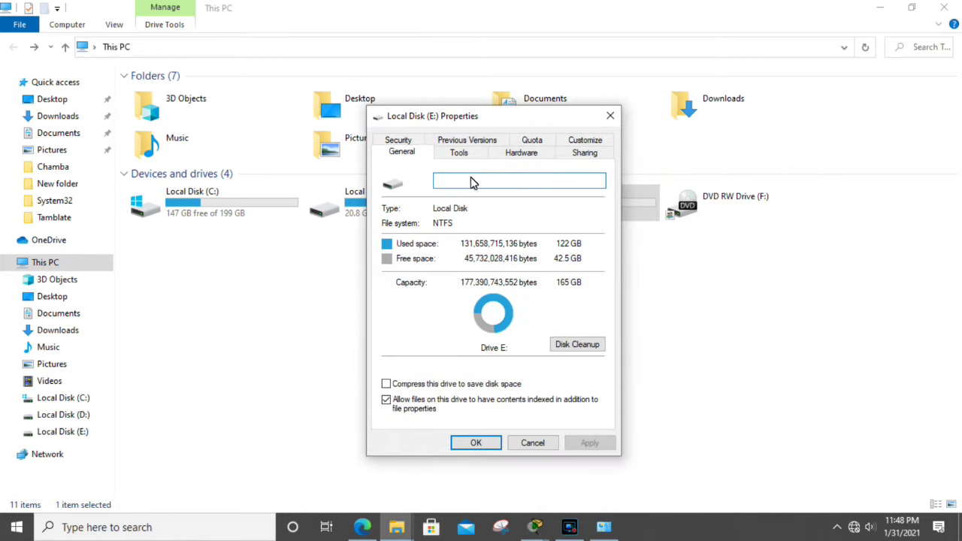
Step: Enable Advanced Sharing with share name E, 5 simultaneous users and comment 'Storage'; view Permissions
click(585, 154)
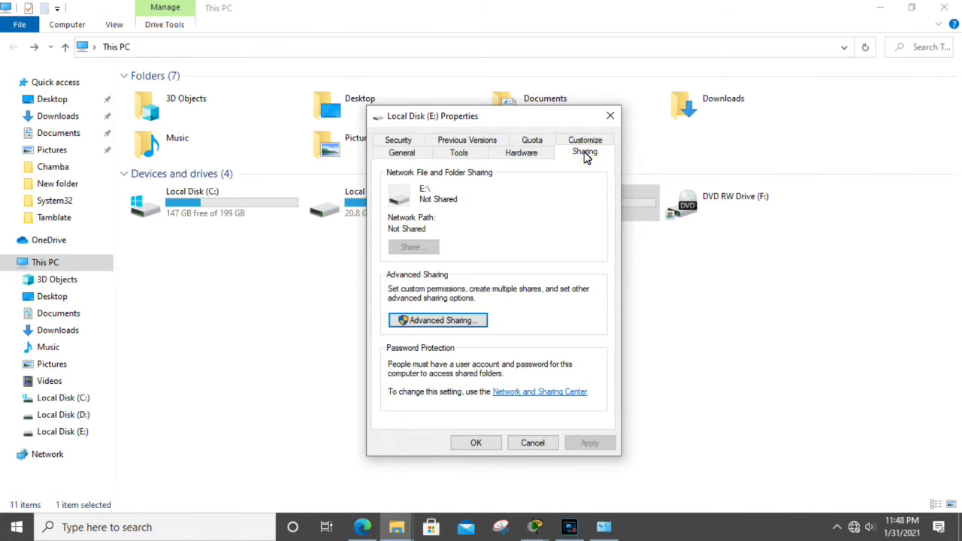
click(461, 323)
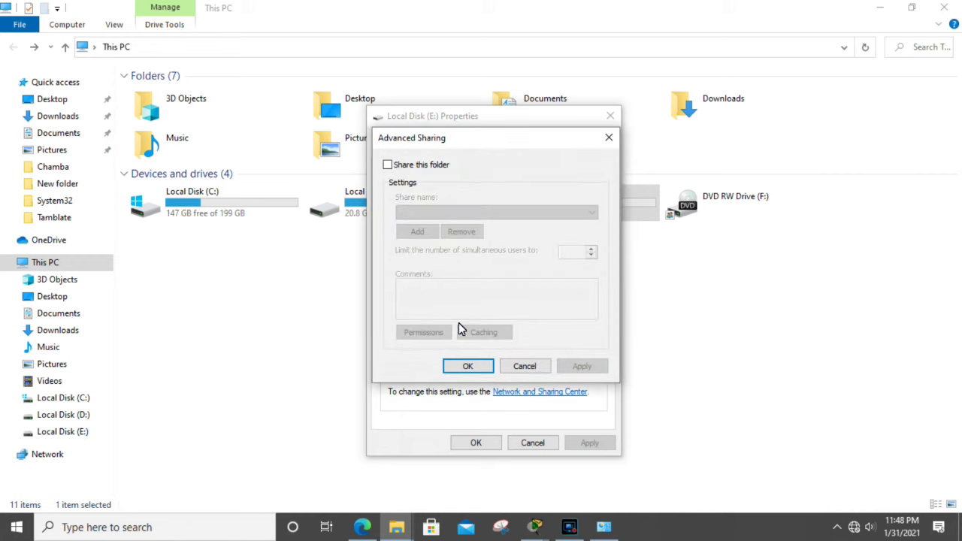
key(space)
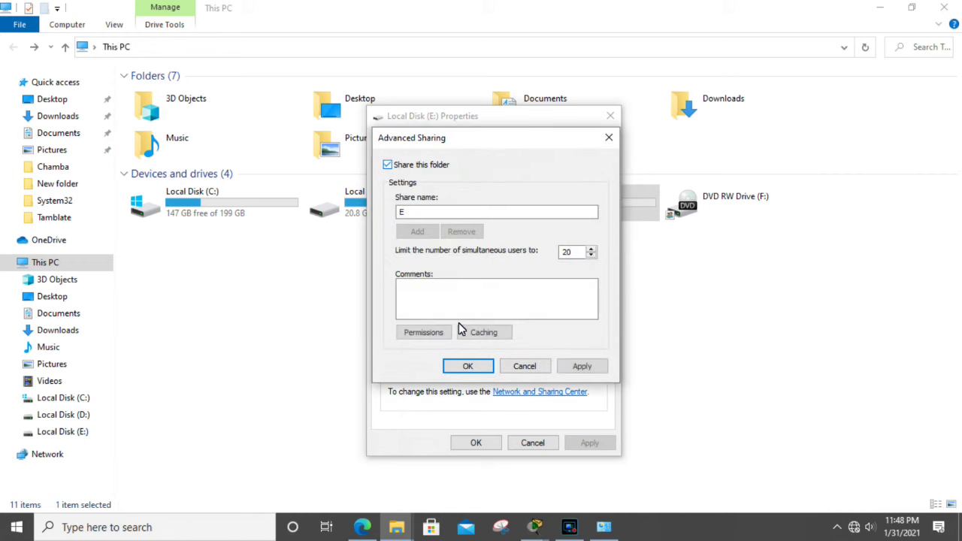
key(Tab)
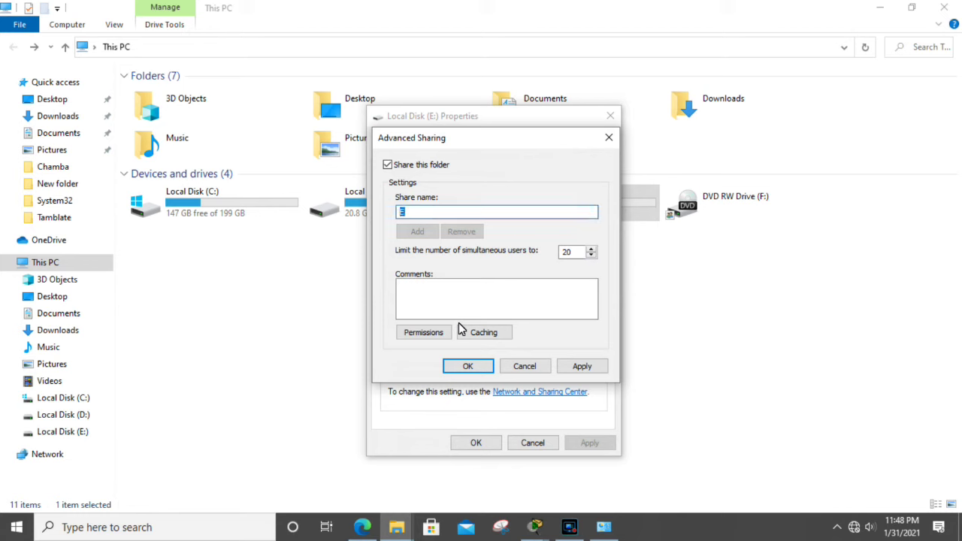
text(E)
key(Tab)
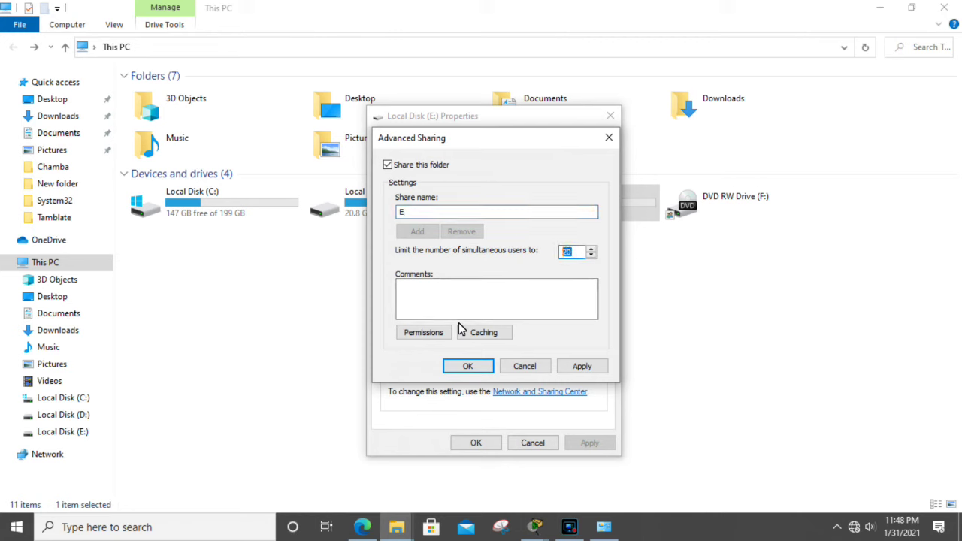
text(5)
key(Tab)
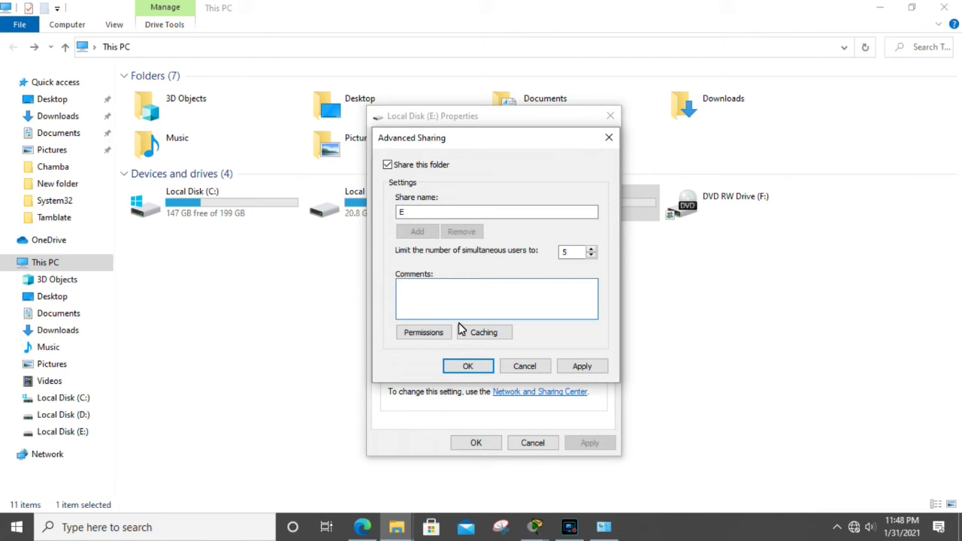
text(Storage)
key(BackSpace)
click(459, 328)
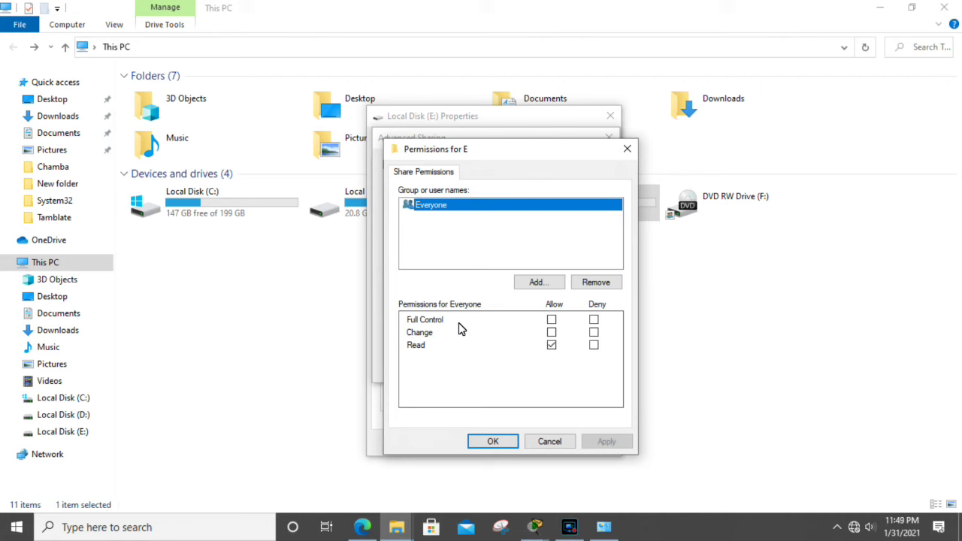
Step: Leave only the Read permission allowed for Everyone on the E share
drag(517, 148, 608, 144)
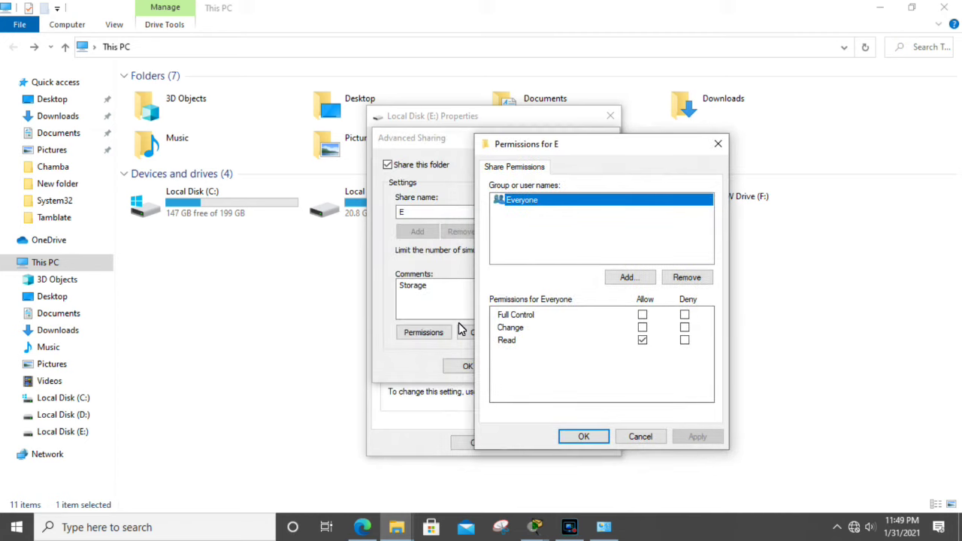
click(630, 277)
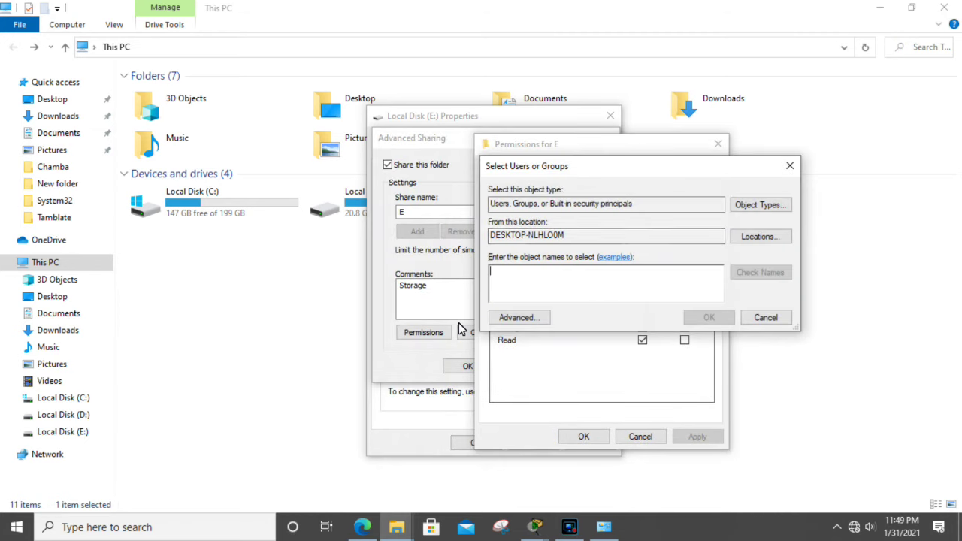
click(788, 165)
key(shift+Tab)
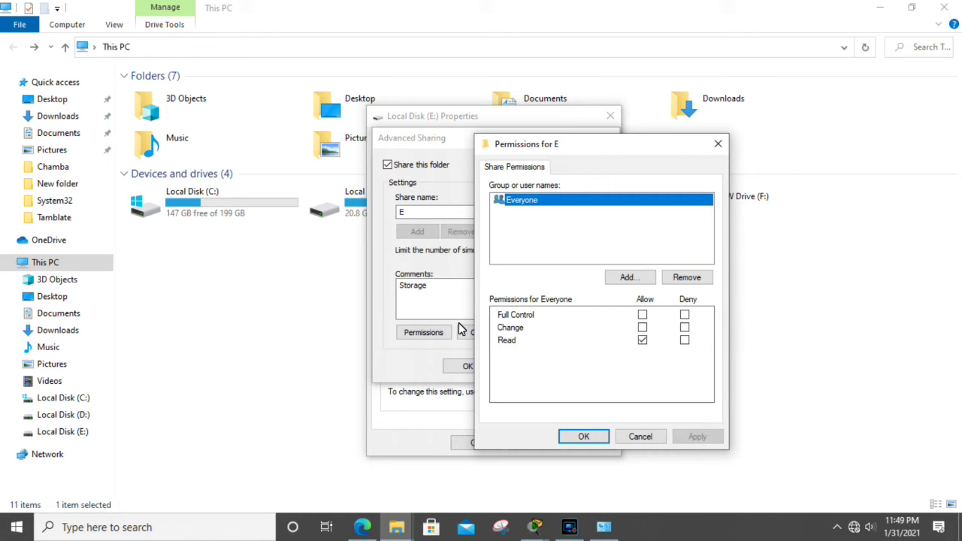
key(space)
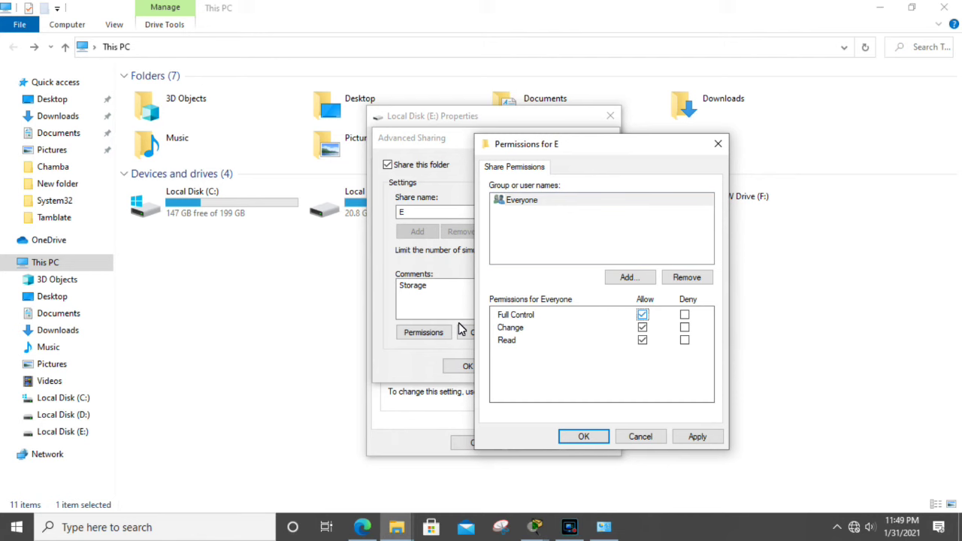
key(space)
key(Down)
key(space)
Step: Confirm the read-only permissions, apply the Advanced Sharing settings and close drive E: Properties
key(Tab)
key(Tab)
key(Tab)
key(Tab)
key(Return)
click(582, 366)
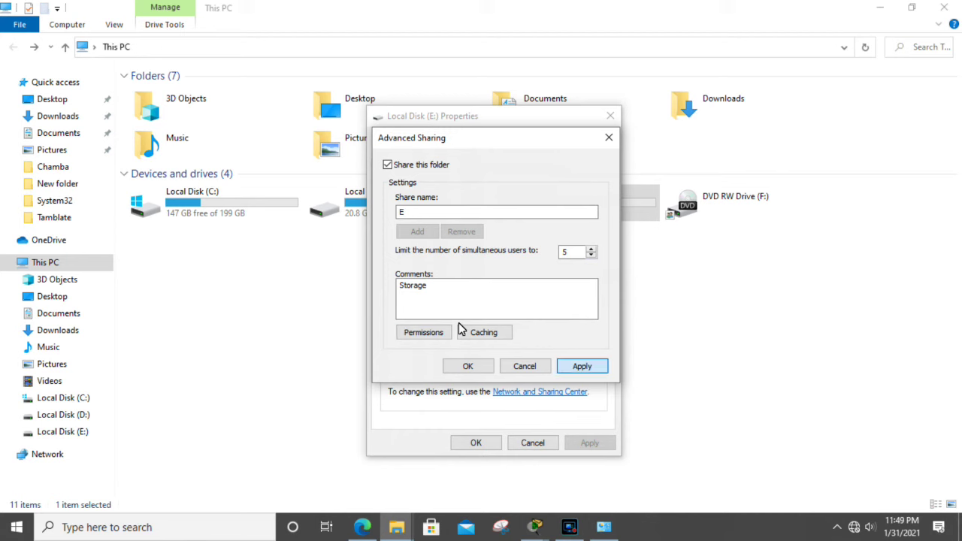
click(467, 366)
click(476, 443)
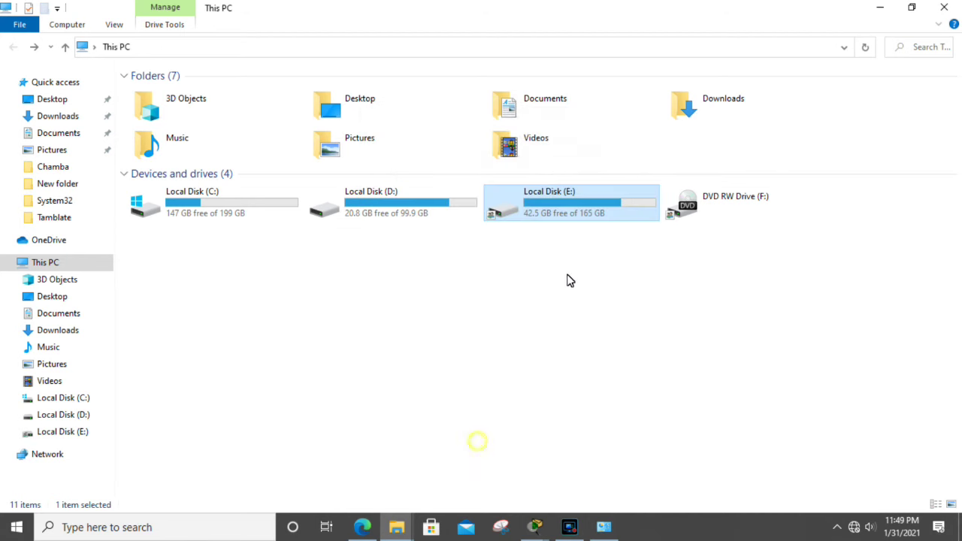
Step: Close File Explorer and refresh the desktop
click(951, 14)
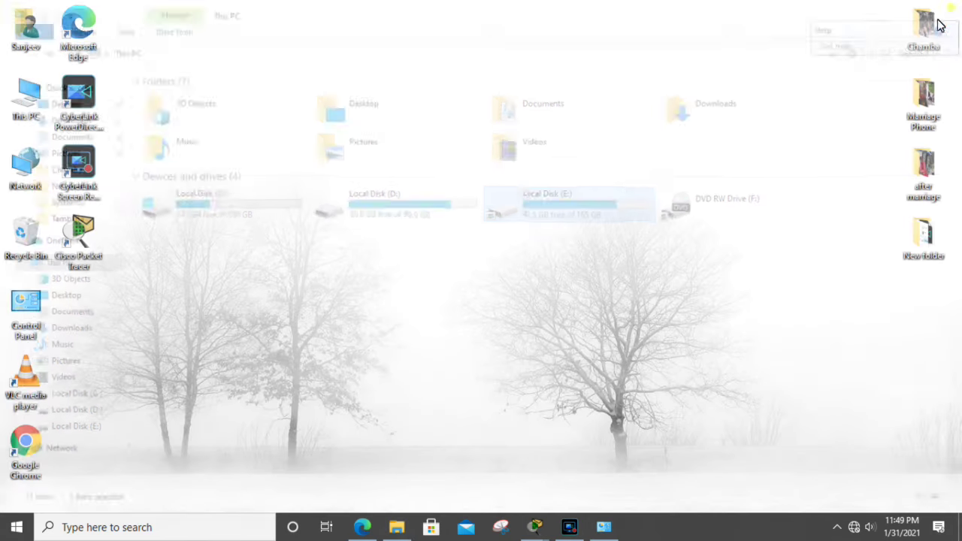
right_click(517, 134)
click(558, 176)
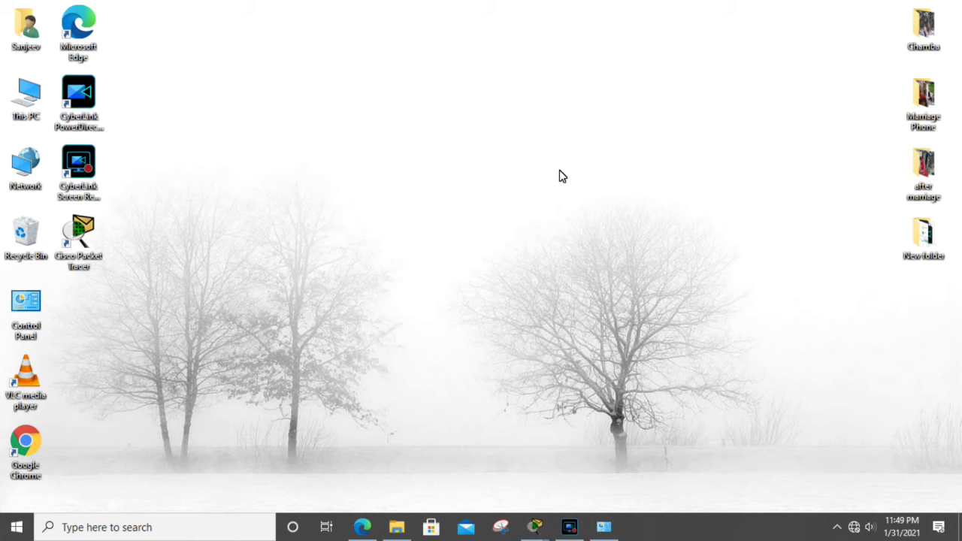
Step: Run ipconfig in Command Prompt to confirm IPv4 address 192.168.0.120, then close it
key(super+r)
key(Return)
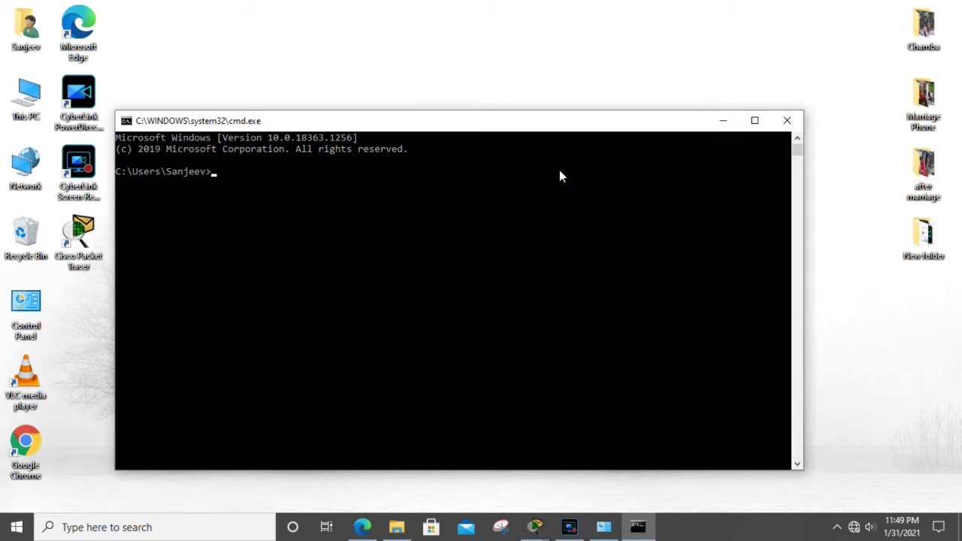
text(ipconfig)
key(Return)
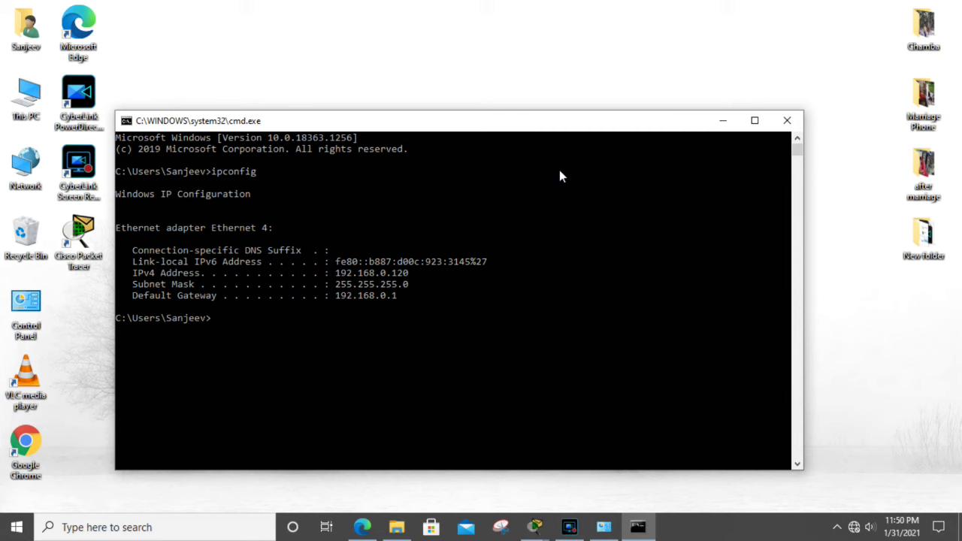
click(786, 122)
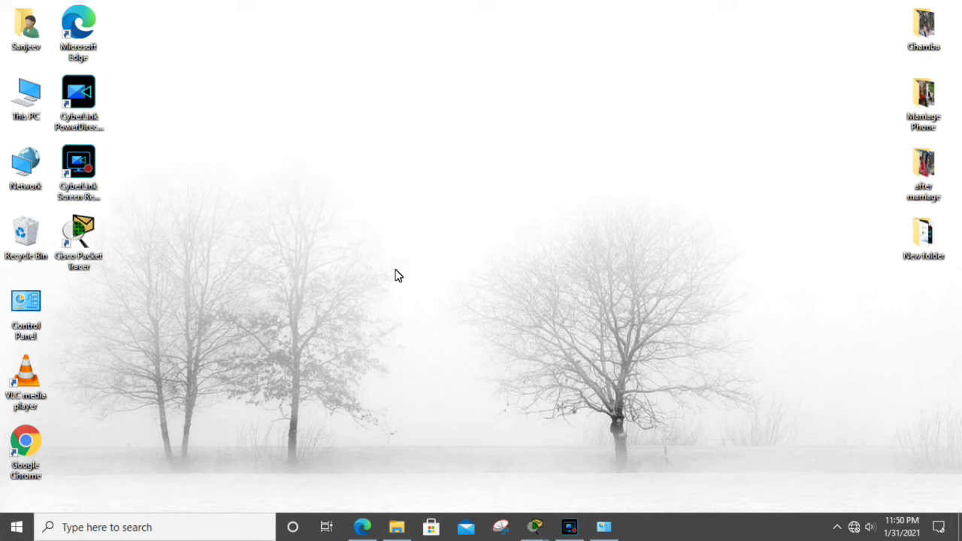
Step: Open \\192.168.0.120 from the Run dialog to list the shares e, f and Users
key(super+r)
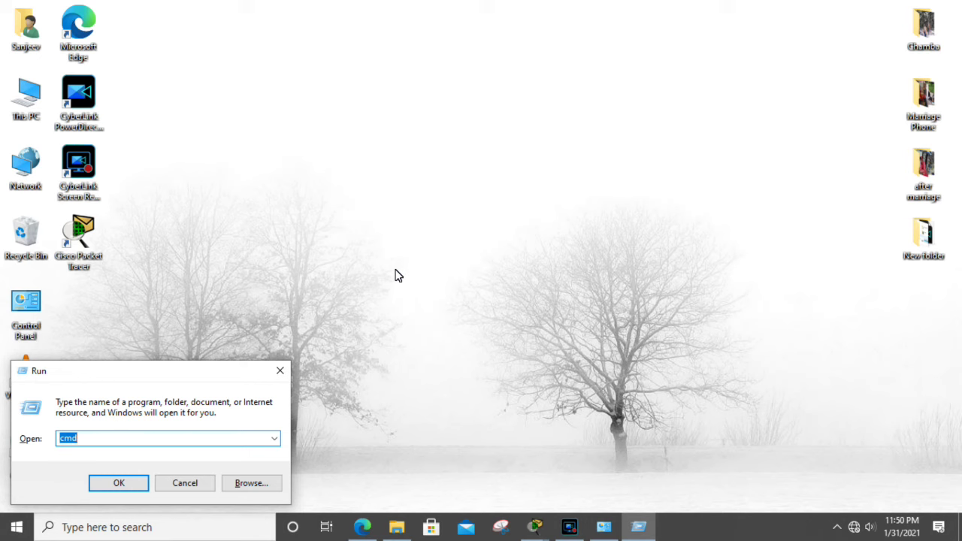
text(\\)
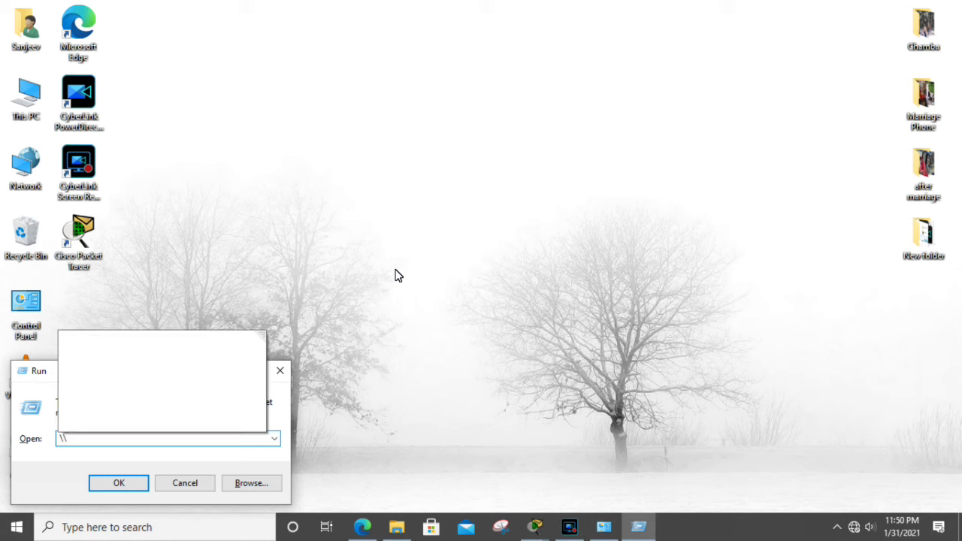
text(1)
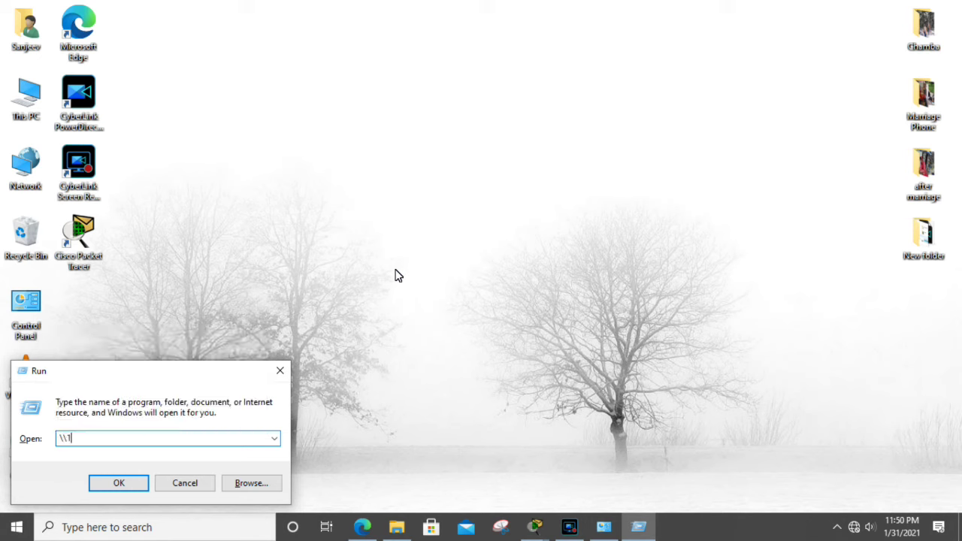
text(92.168.0.120)
key(Return)
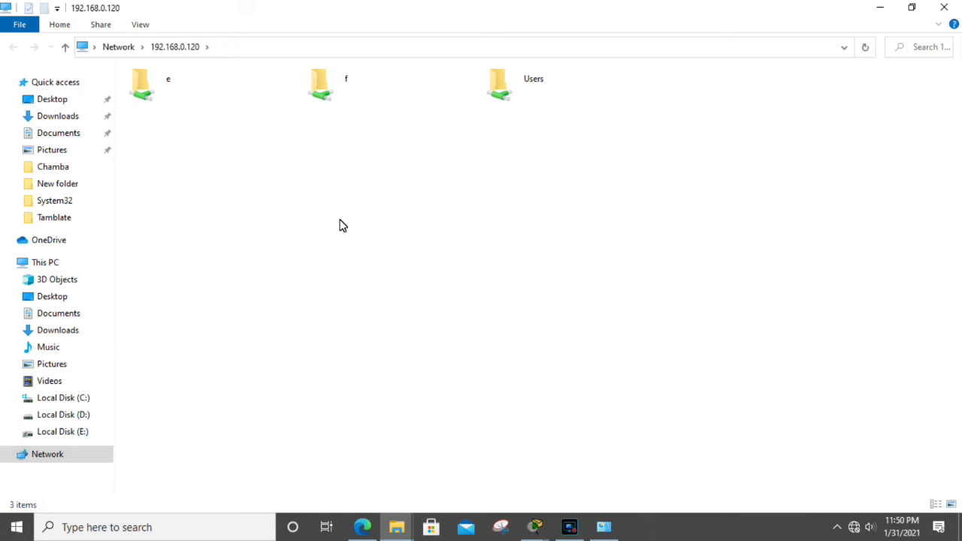
Step: View the e share, find the f share inaccessible, then reopen share e
double_click(168, 91)
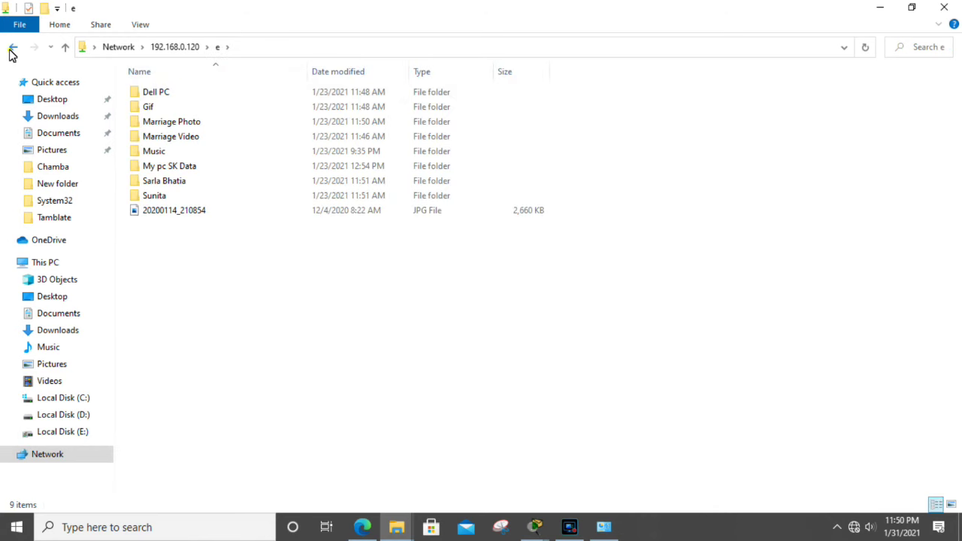
click(11, 48)
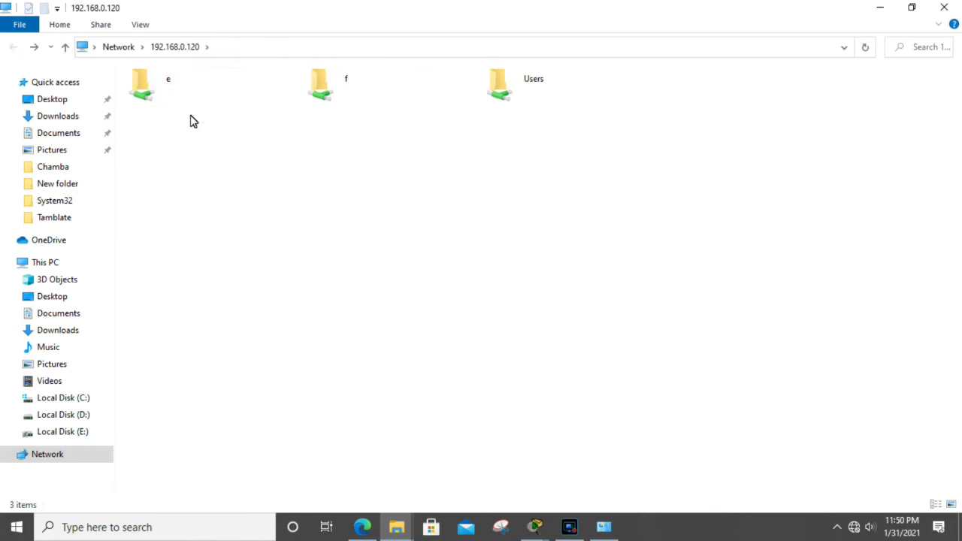
click(342, 91)
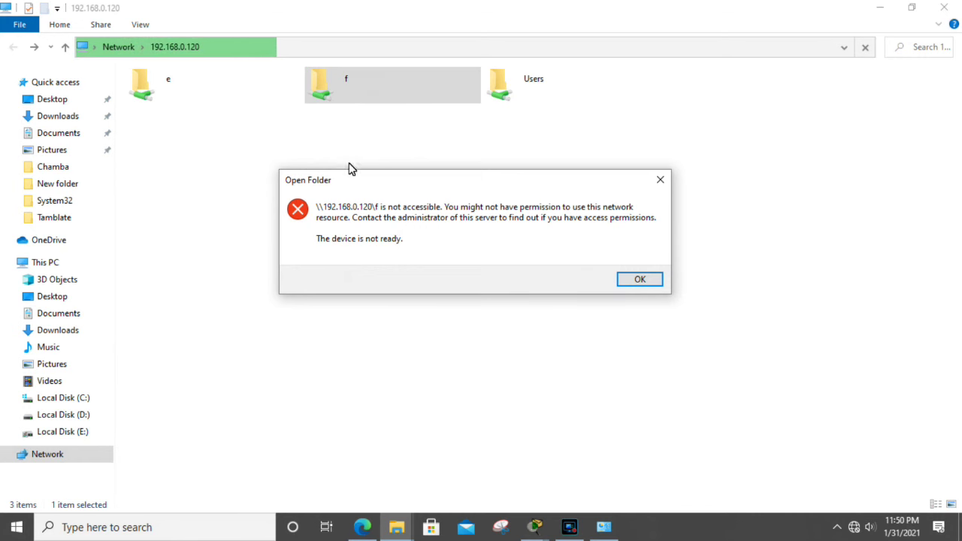
click(658, 281)
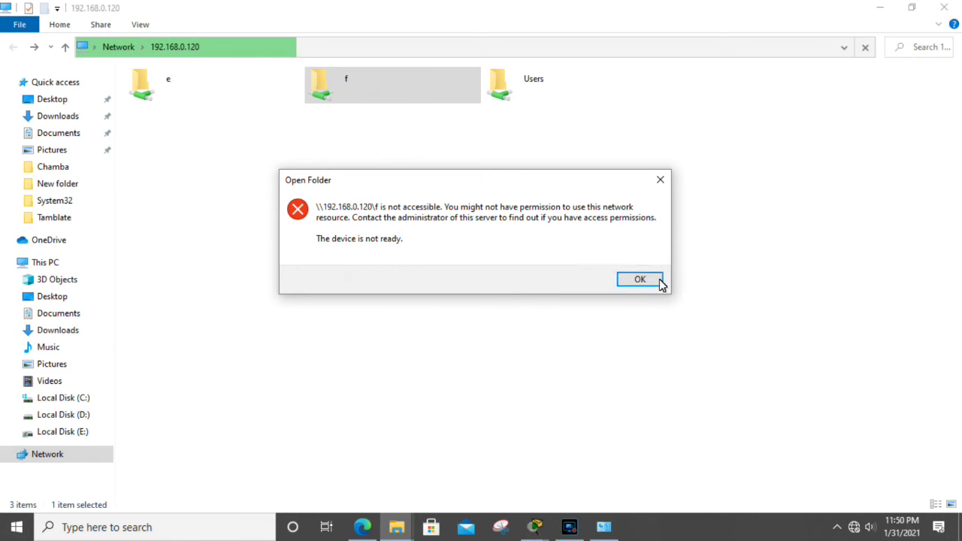
click(153, 86)
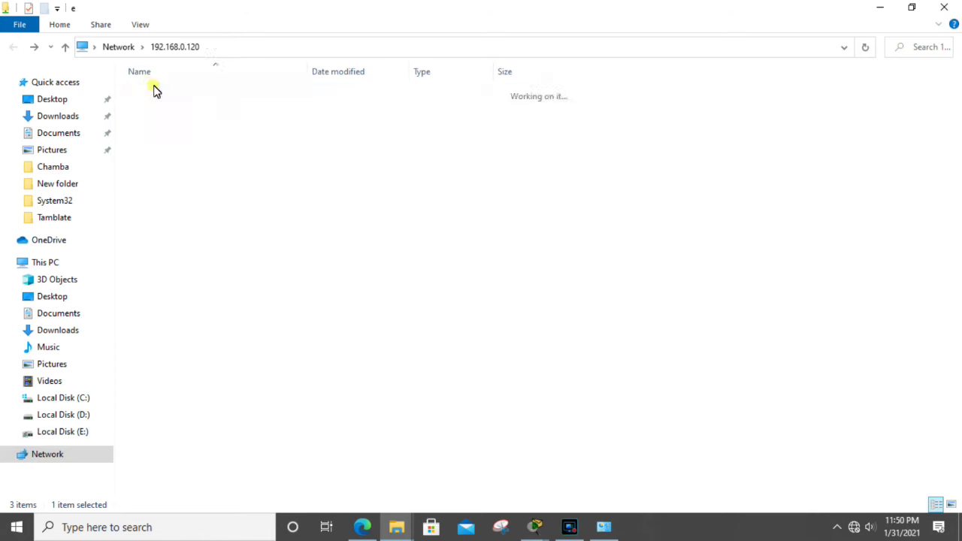